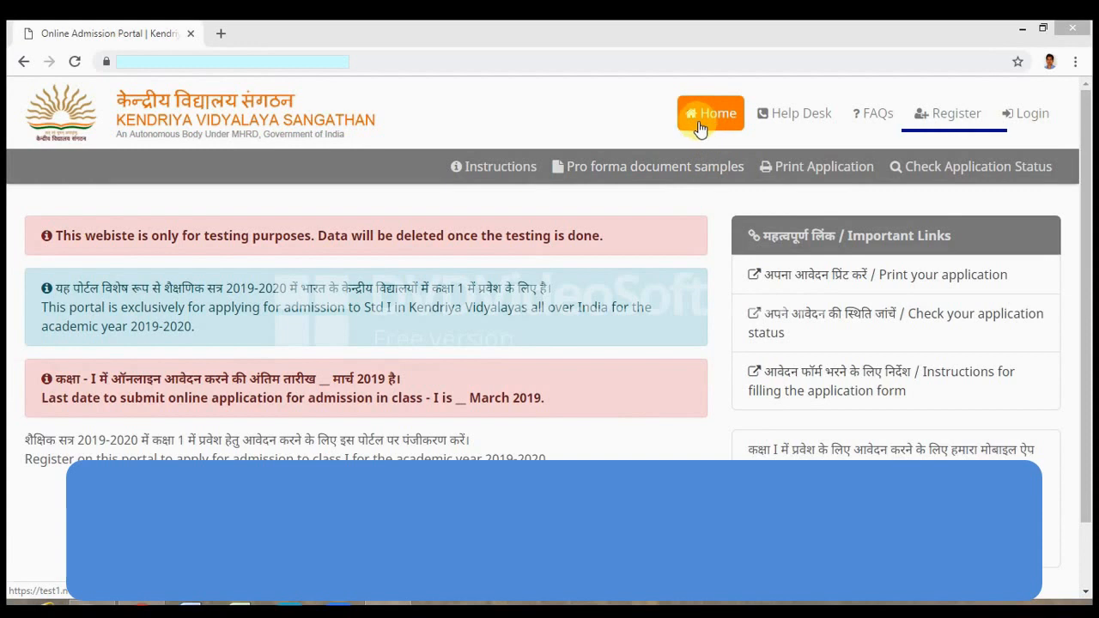
Step: Open the admission instructions, view them in Hindi and back in English, and advance through the first sections
{"action": "left_click", "coordinate": [941, 122]}
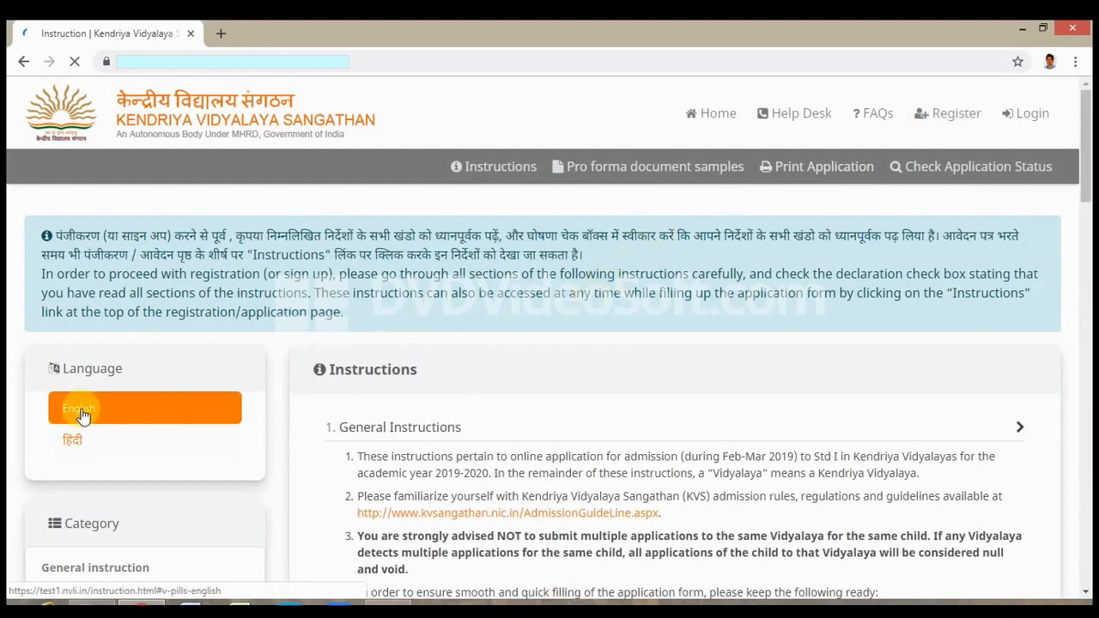
{"action": "left_click", "coordinate": [75, 443]}
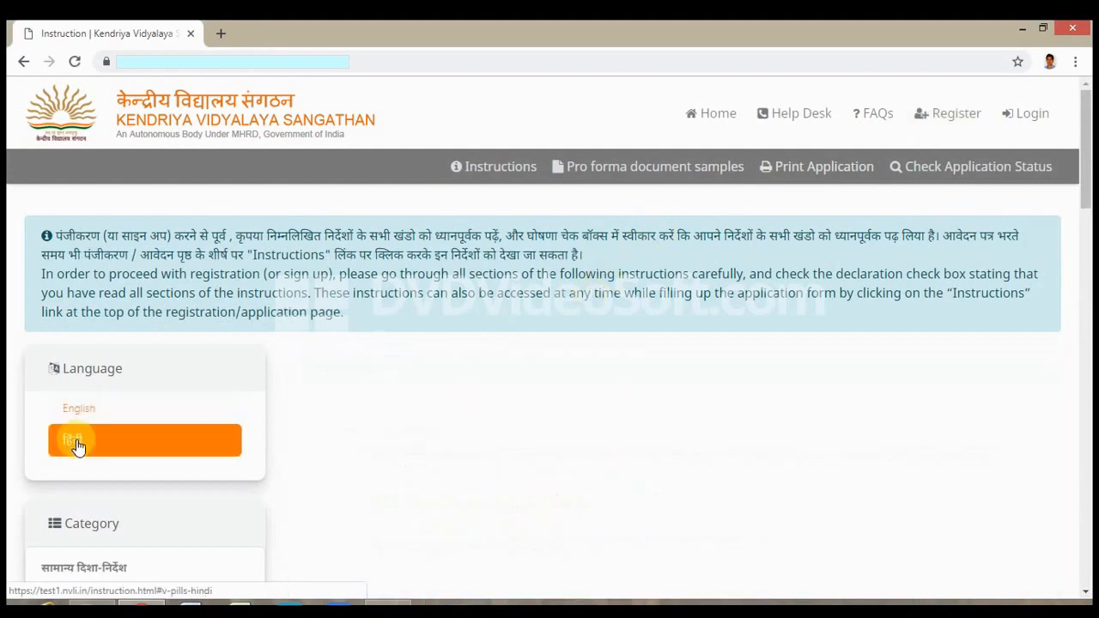
{"action": "left_click", "coordinate": [86, 410]}
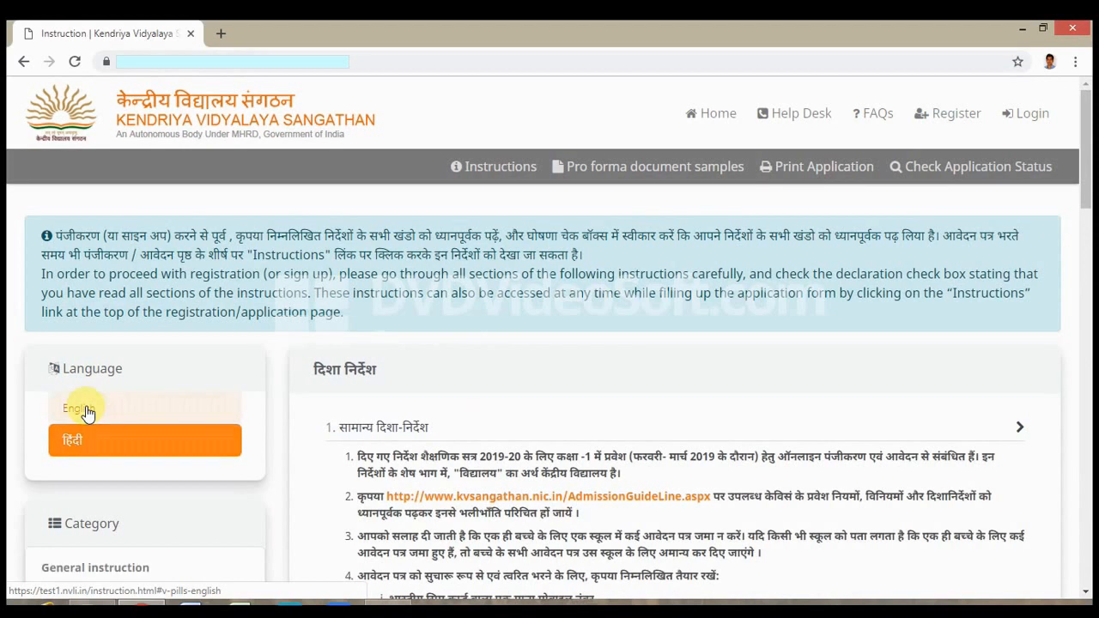
{"action": "scroll", "coordinate": [347, 416], "scroll_direction": "down", "scroll_amount": 7}
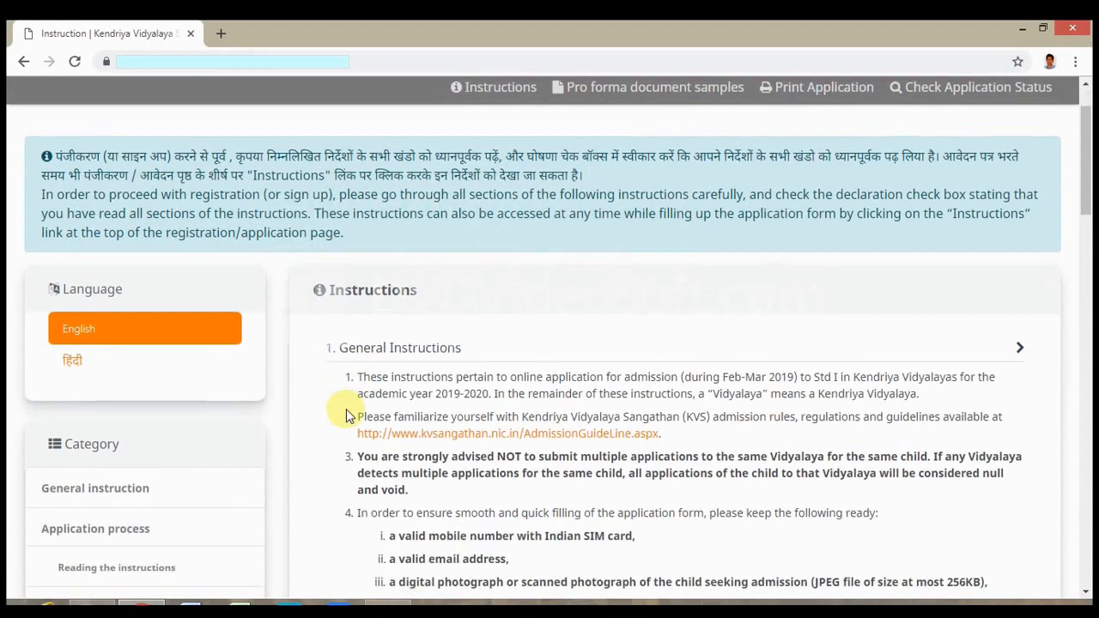
{"action": "scroll", "coordinate": [347, 416], "scroll_direction": "down", "scroll_amount": 15}
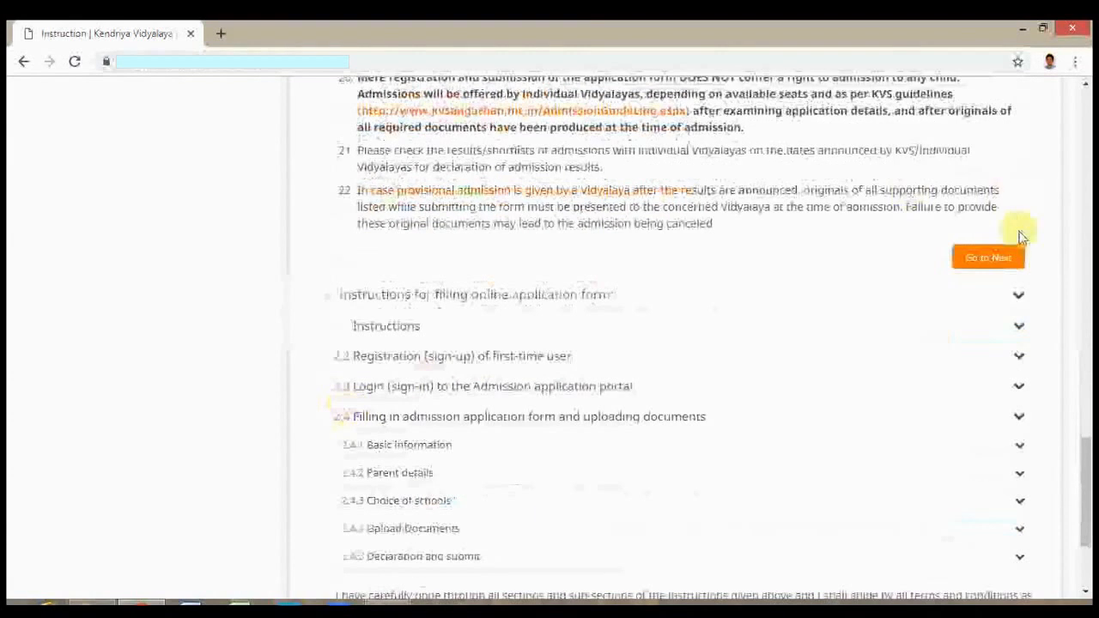
{"action": "left_click", "coordinate": [993, 257]}
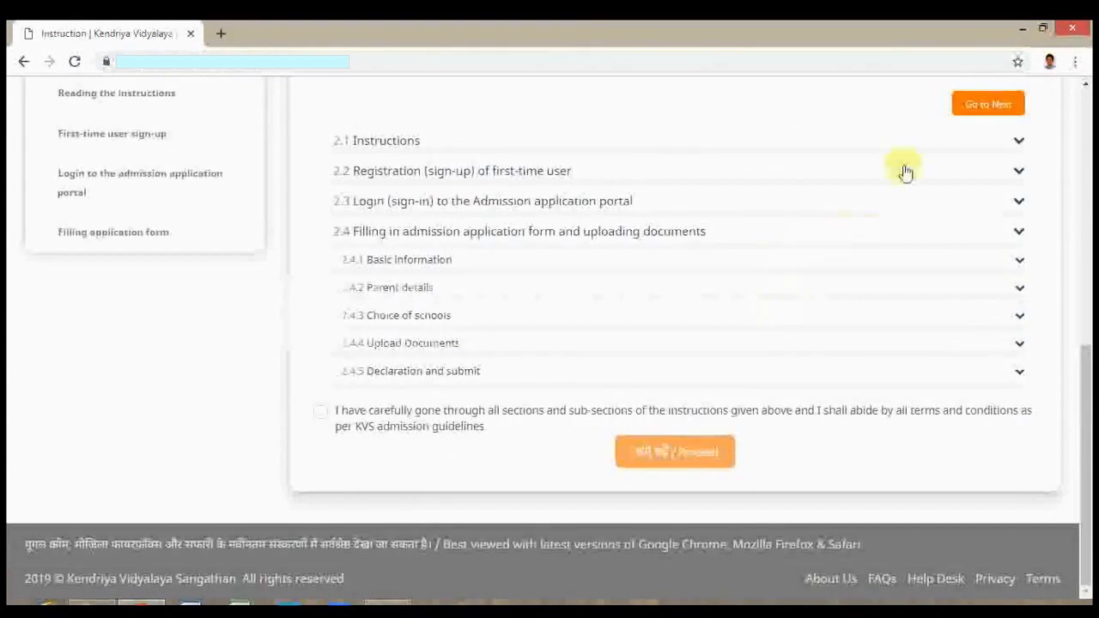
{"action": "left_click", "coordinate": [979, 105]}
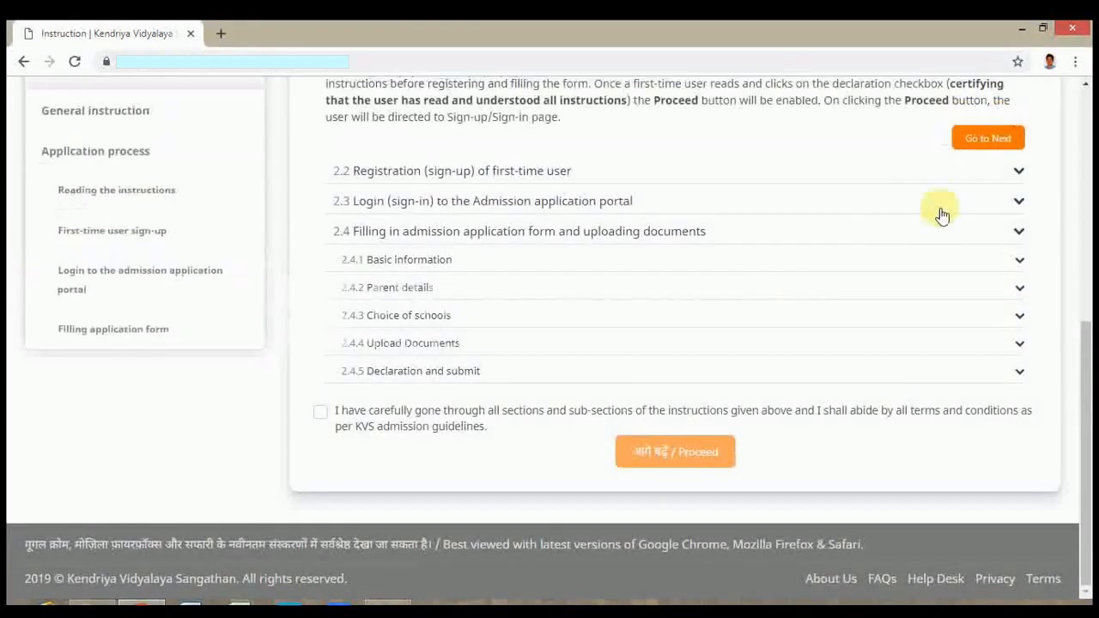
{"action": "left_click", "coordinate": [982, 134]}
Step: Expand the instruction sections 2.3 login, 2.4 form filling and 2.4.1 Basic information
{"action": "scroll", "coordinate": [983, 322], "scroll_direction": "down", "scroll_amount": 4}
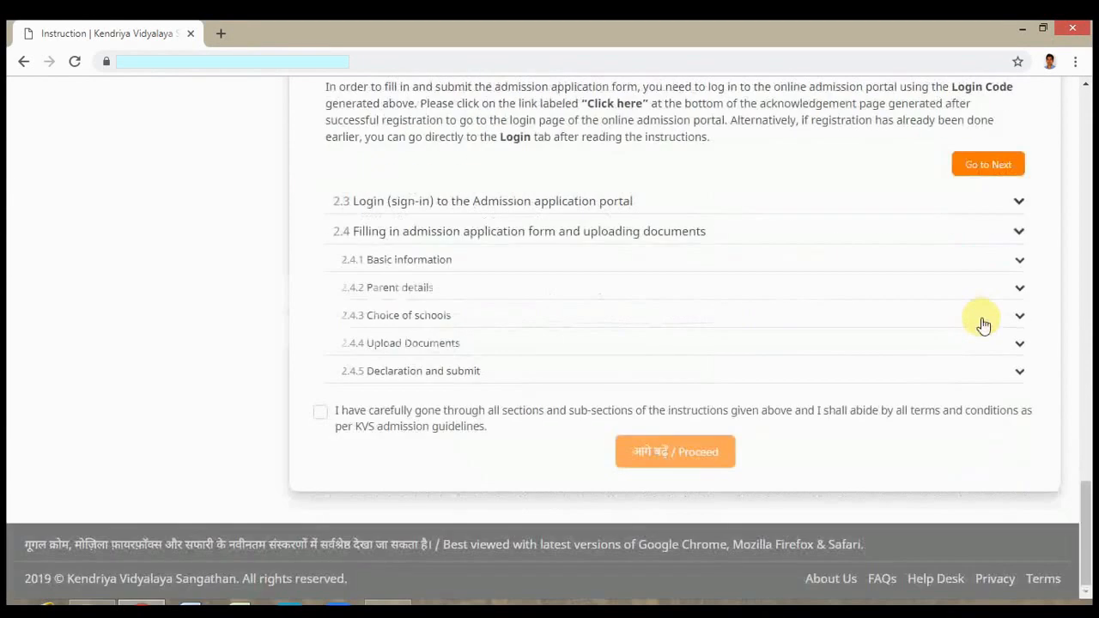
{"action": "left_click", "coordinate": [982, 162]}
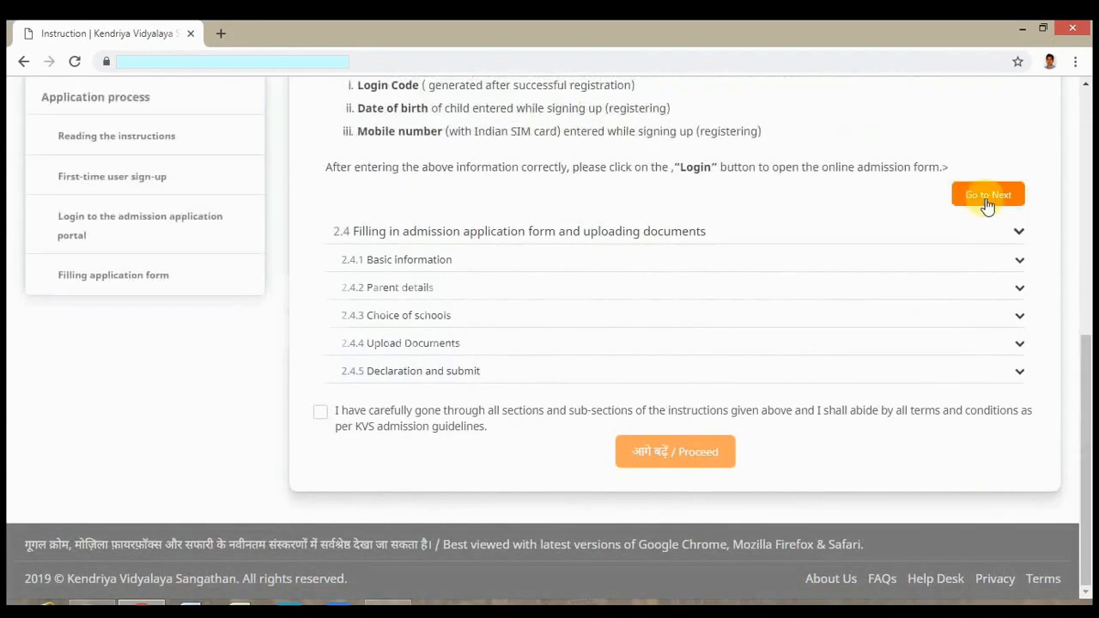
{"action": "left_click", "coordinate": [988, 201]}
{"action": "left_click", "coordinate": [999, 236]}
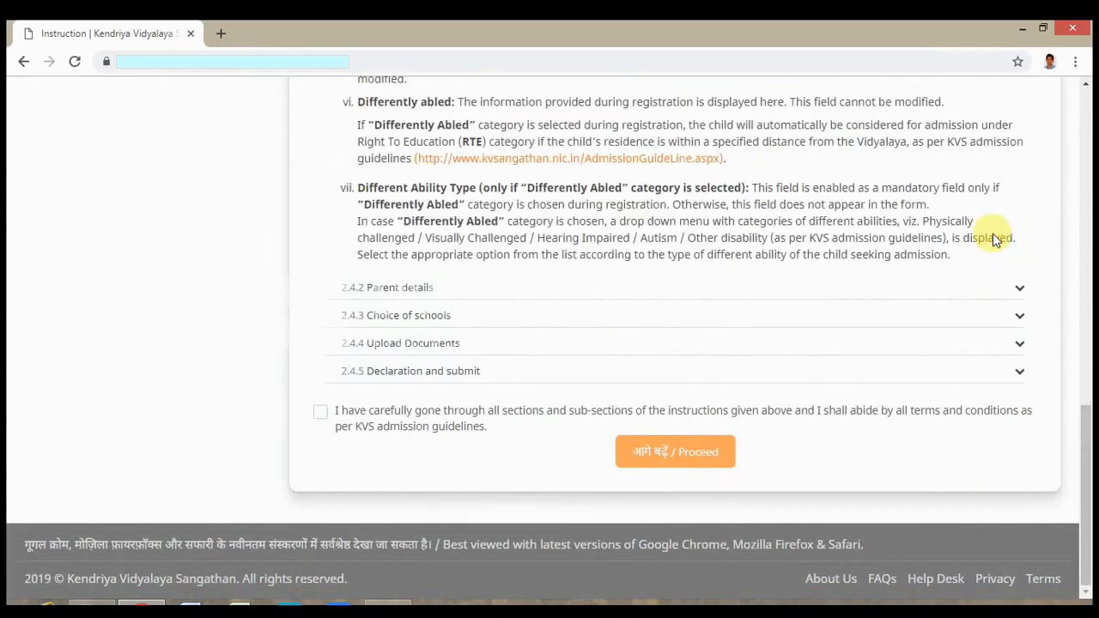
{"action": "scroll", "coordinate": [674, 312], "scroll_direction": "down", "scroll_amount": 3}
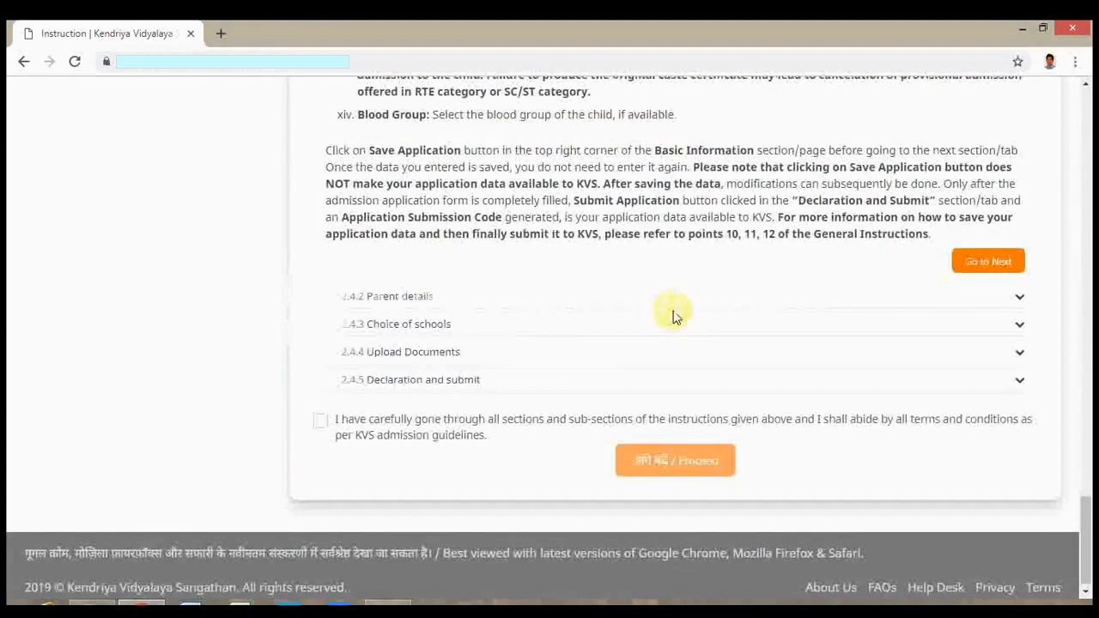
Step: Accept the instructions declaration and proceed to the New Registration form
{"action": "left_click", "coordinate": [321, 422]}
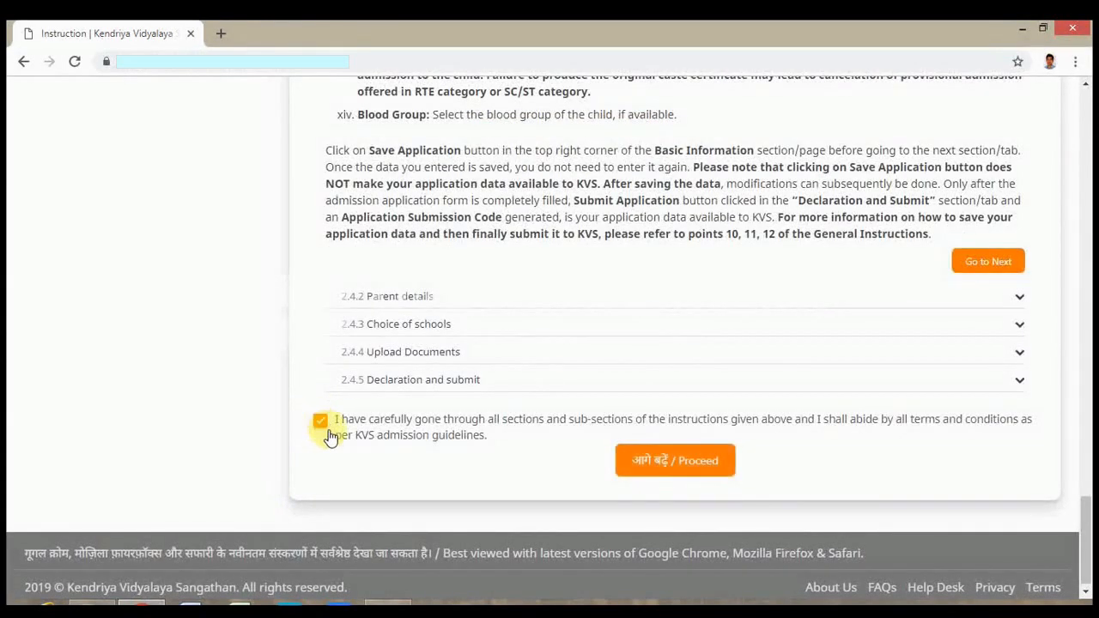
{"action": "scroll", "coordinate": [321, 420], "scroll_direction": "up", "scroll_amount": 1}
{"action": "left_click", "coordinate": [322, 501]}
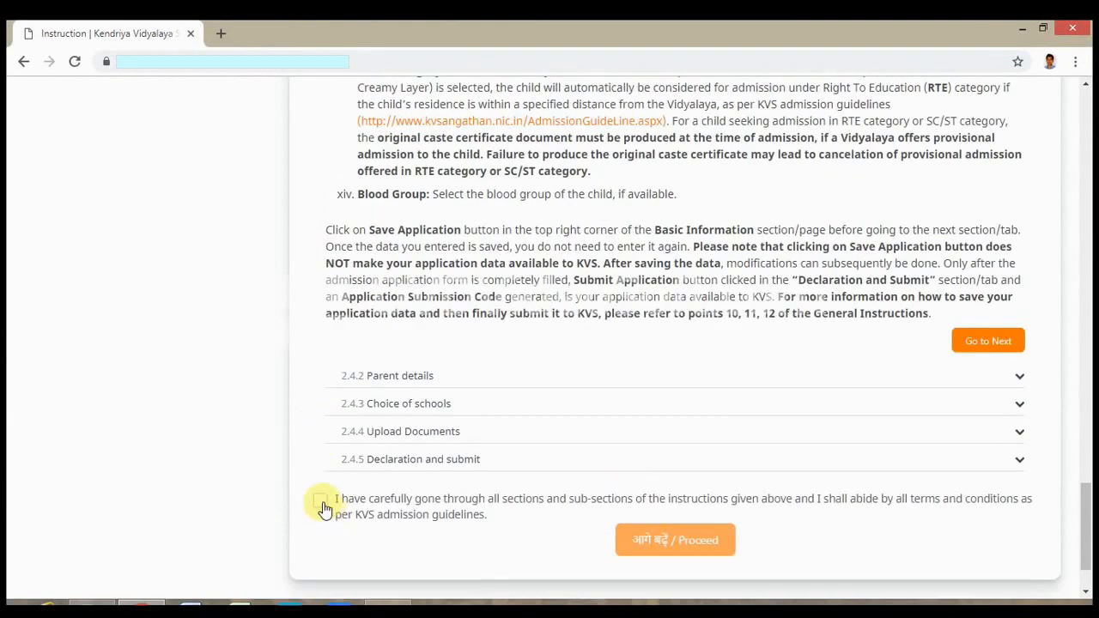
{"action": "double_click", "coordinate": [322, 504]}
{"action": "left_click", "coordinate": [321, 502]}
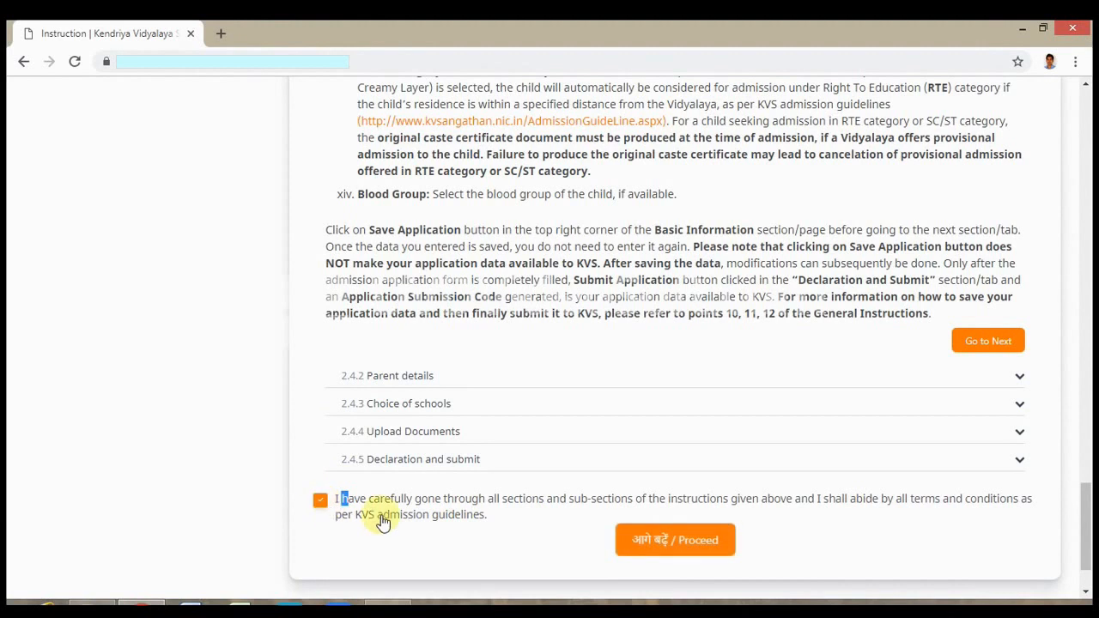
{"action": "left_click", "coordinate": [655, 548]}
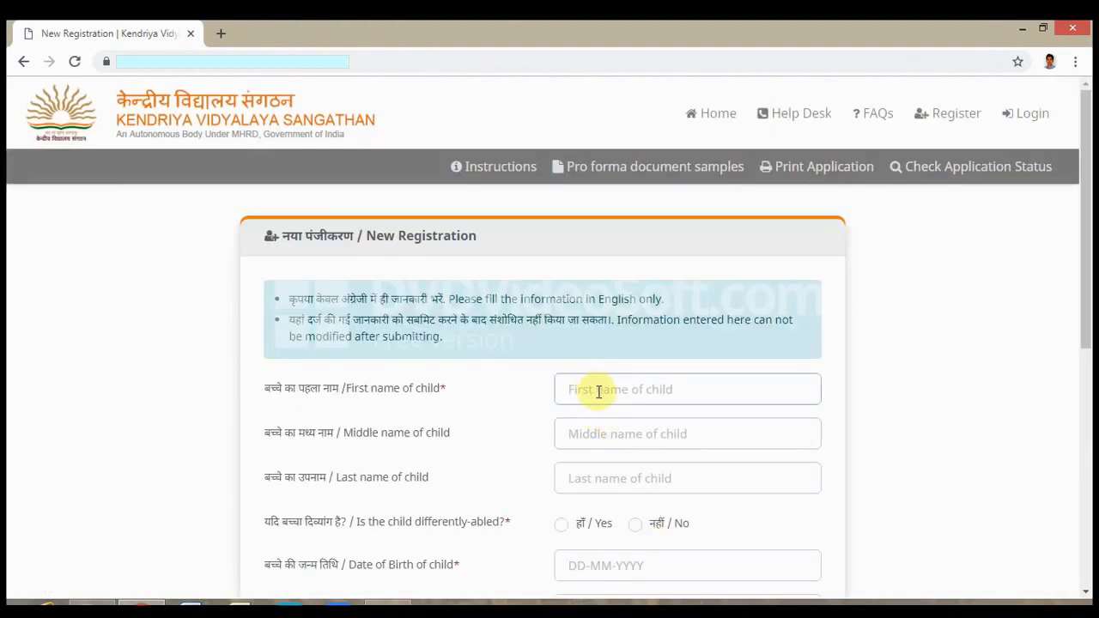
Step: Fill the child's first, middle and last name fields in turn with the child's full name
{"action": "left_click", "coordinate": [598, 391]}
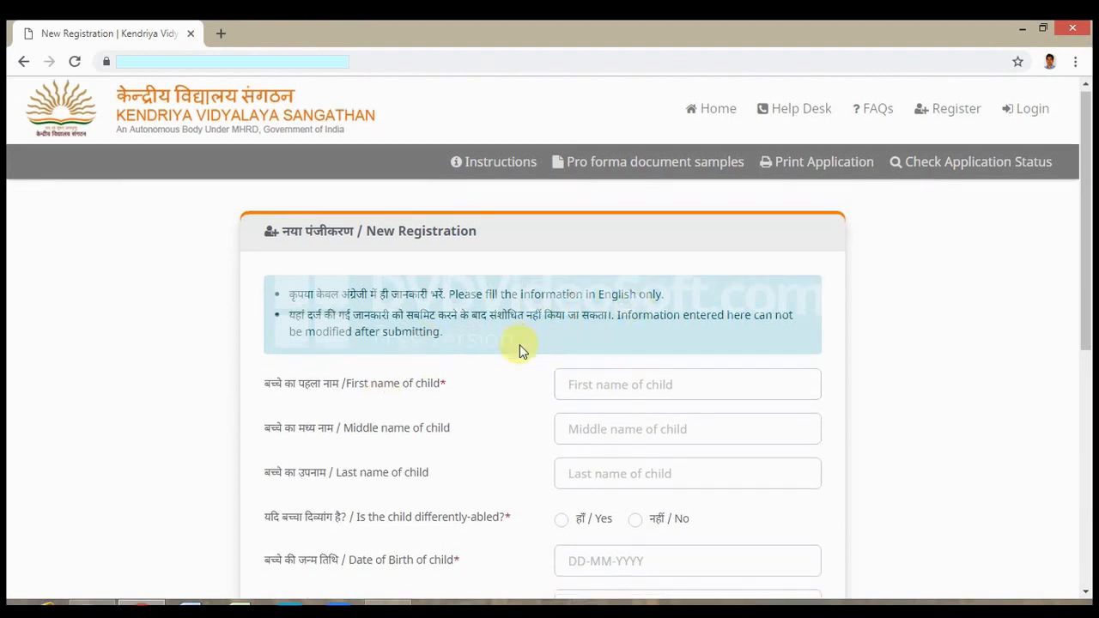
{"action": "scroll", "coordinate": [519, 351], "scroll_direction": "down", "scroll_amount": 1}
{"action": "scroll", "coordinate": [520, 351], "scroll_direction": "down", "scroll_amount": 1}
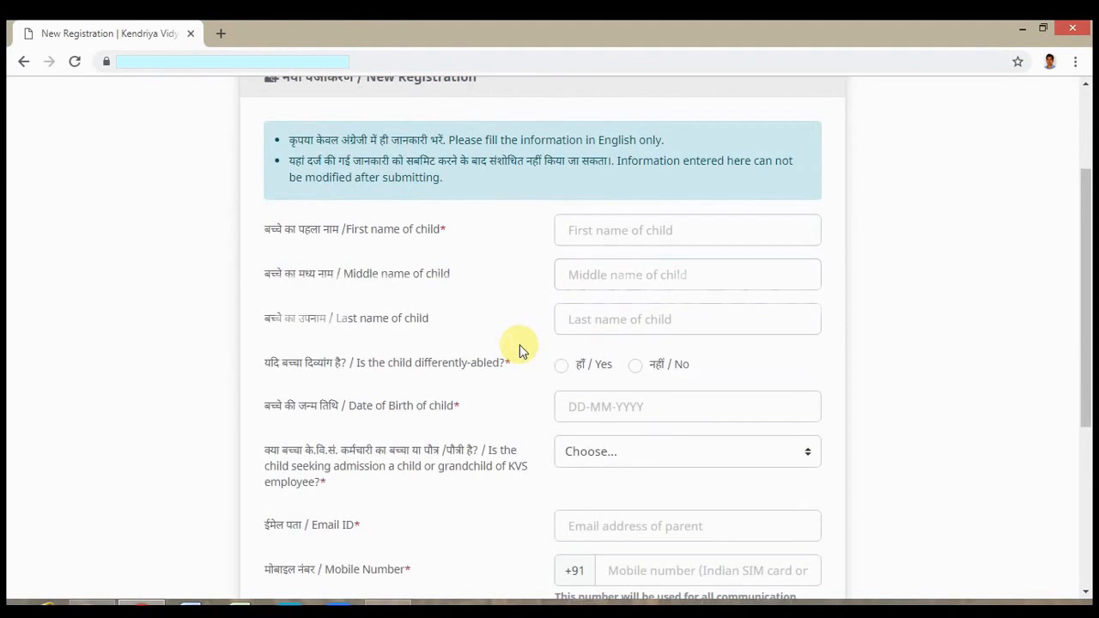
{"action": "scroll", "coordinate": [519, 352], "scroll_direction": "up", "scroll_amount": 1}
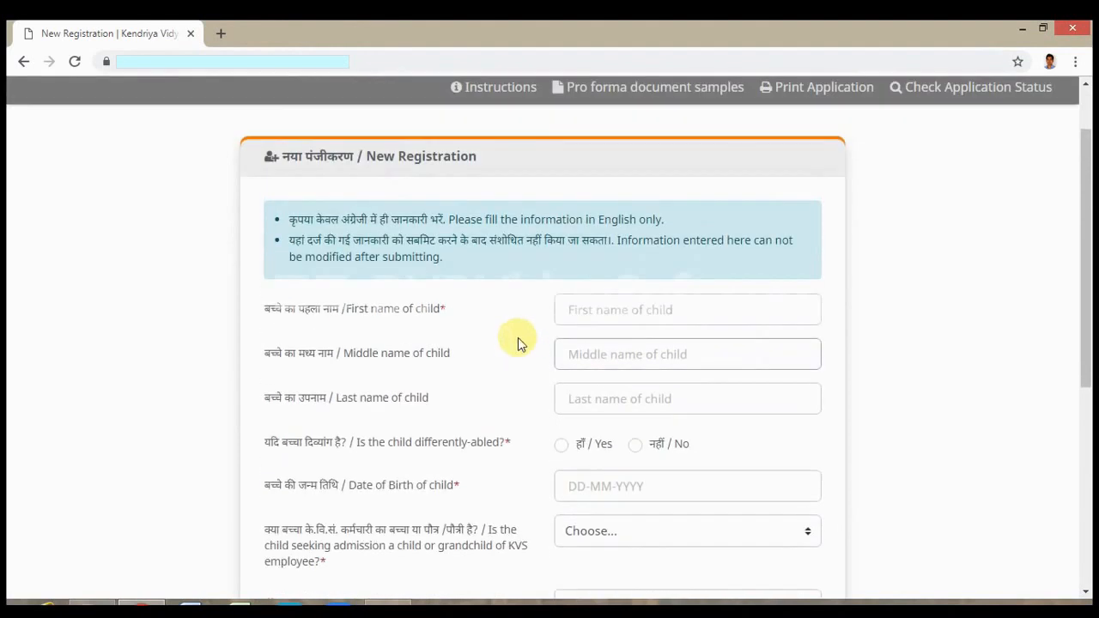
{"action": "left_click", "coordinate": [597, 315]}
{"action": "scroll", "coordinate": [605, 319], "scroll_direction": "up", "scroll_amount": 1}
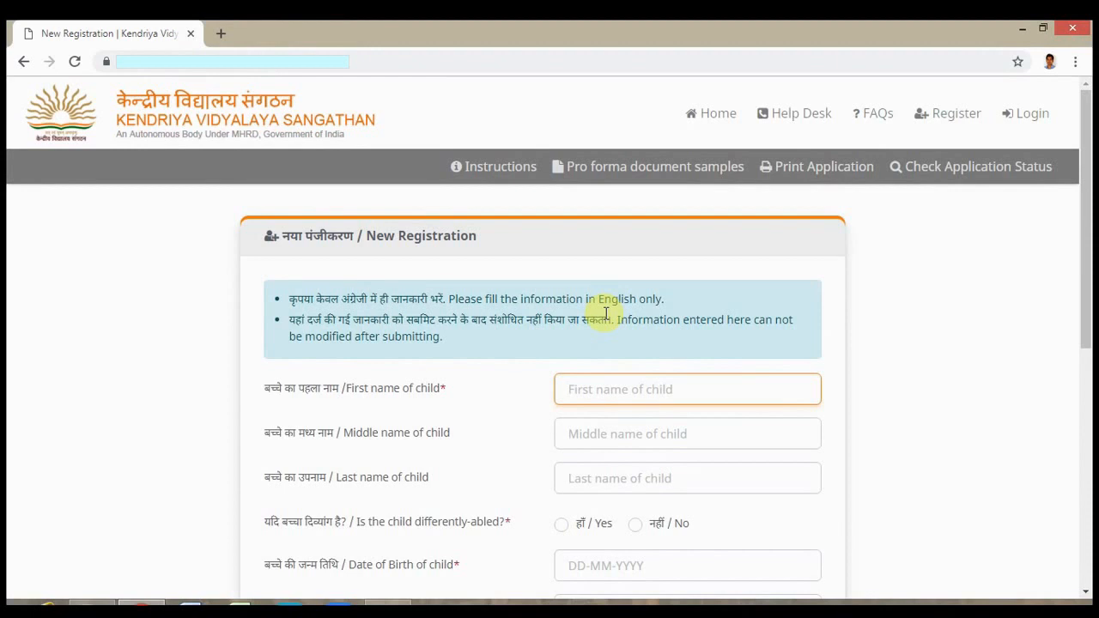
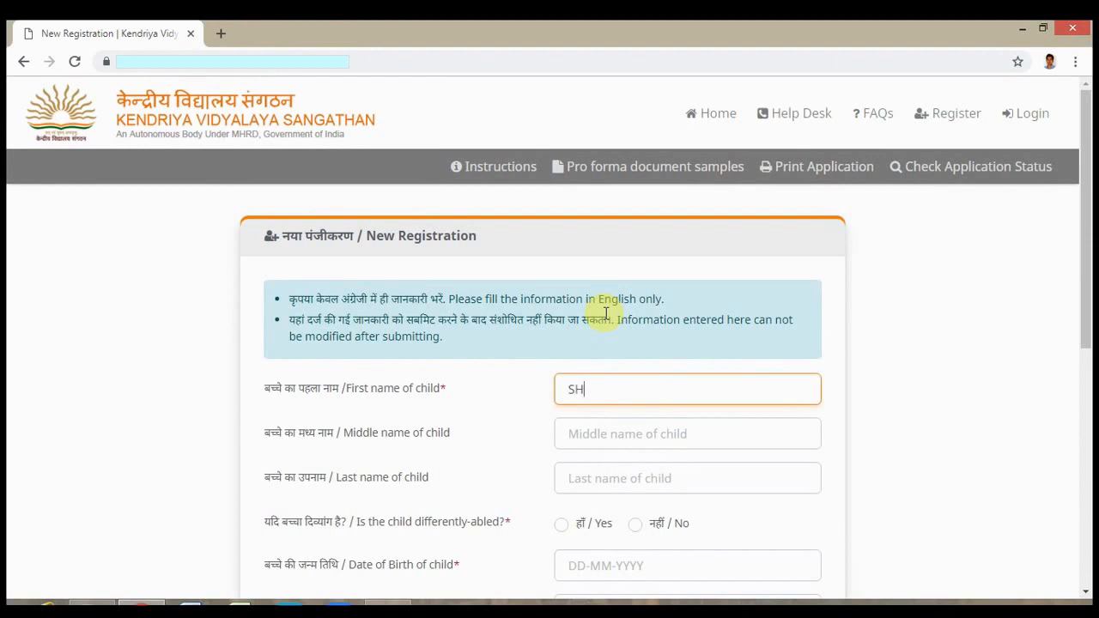
{"action": "key", "text": "Tab"}
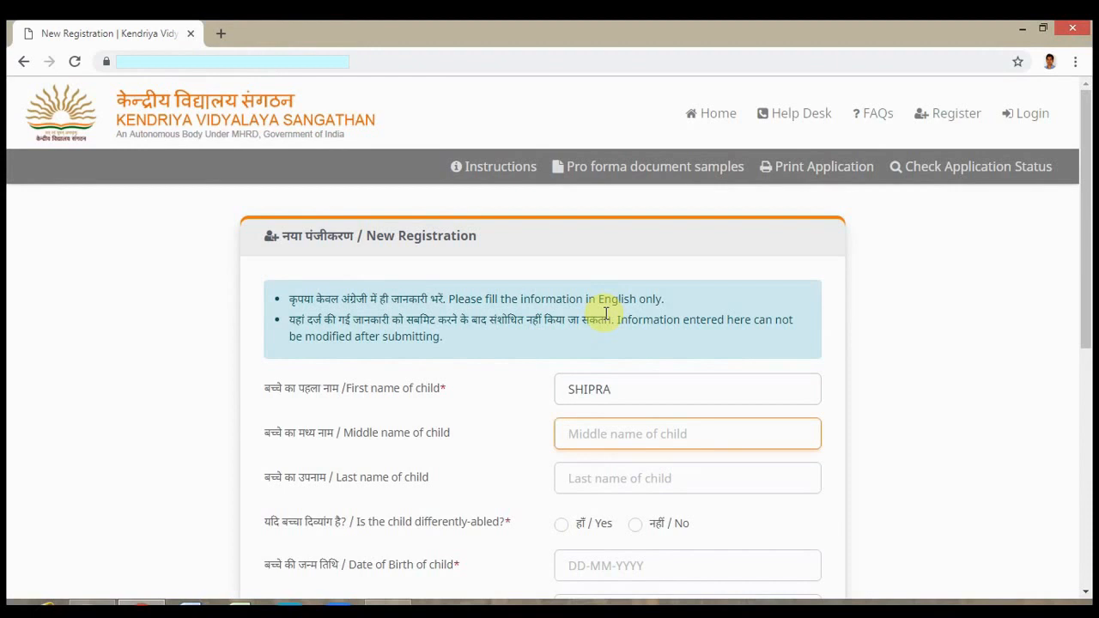
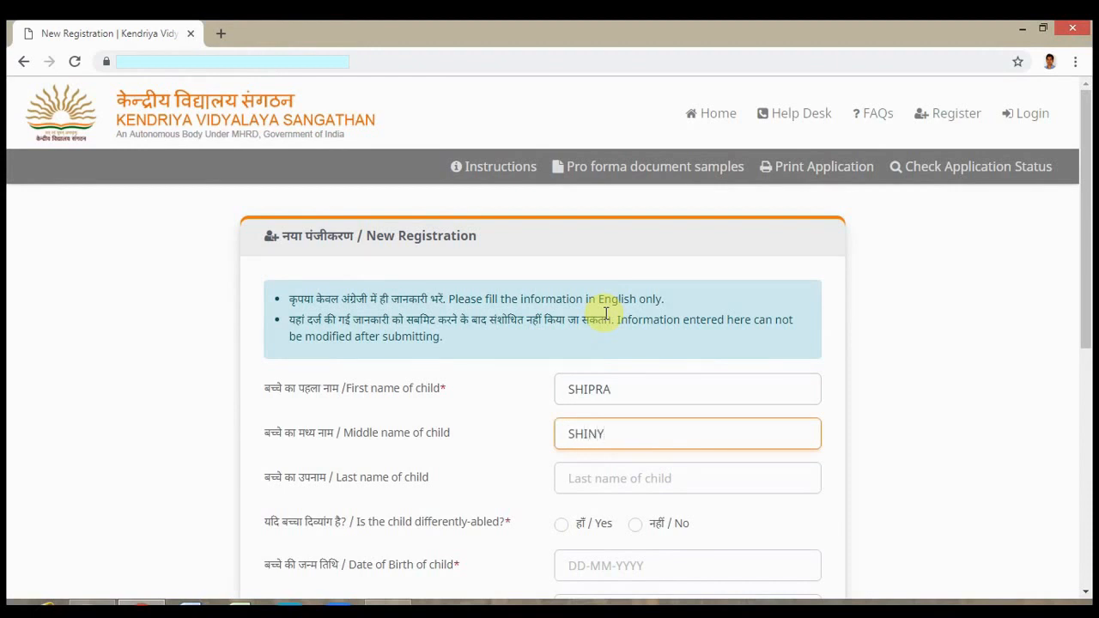
{"action": "key", "text": "Tab"}
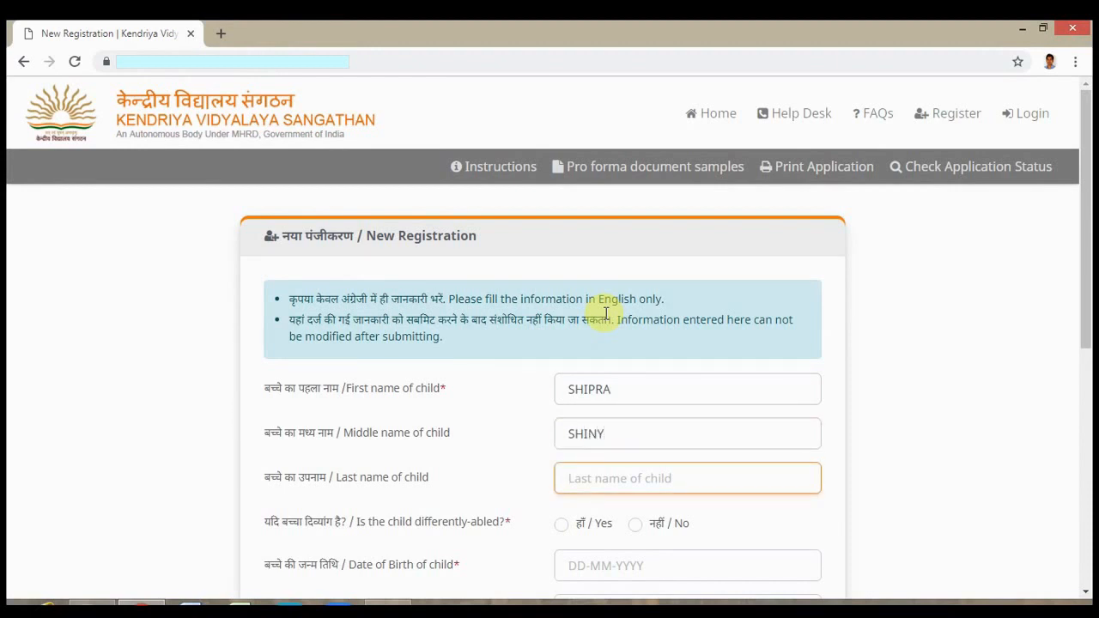
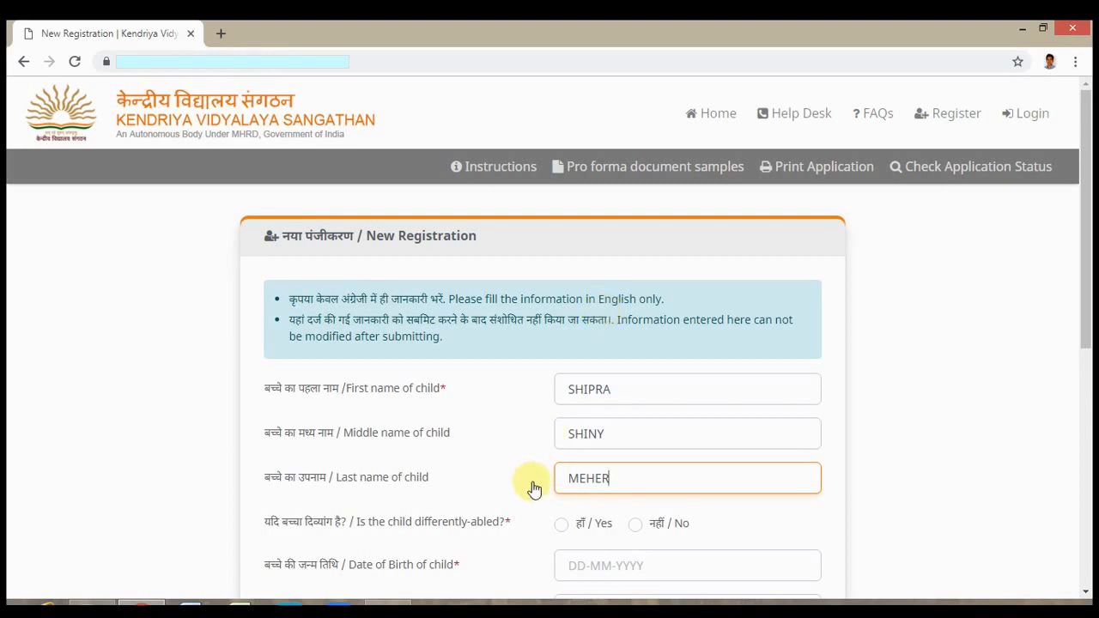
{"action": "scroll", "coordinate": [546, 468], "scroll_direction": "down", "scroll_amount": 1}
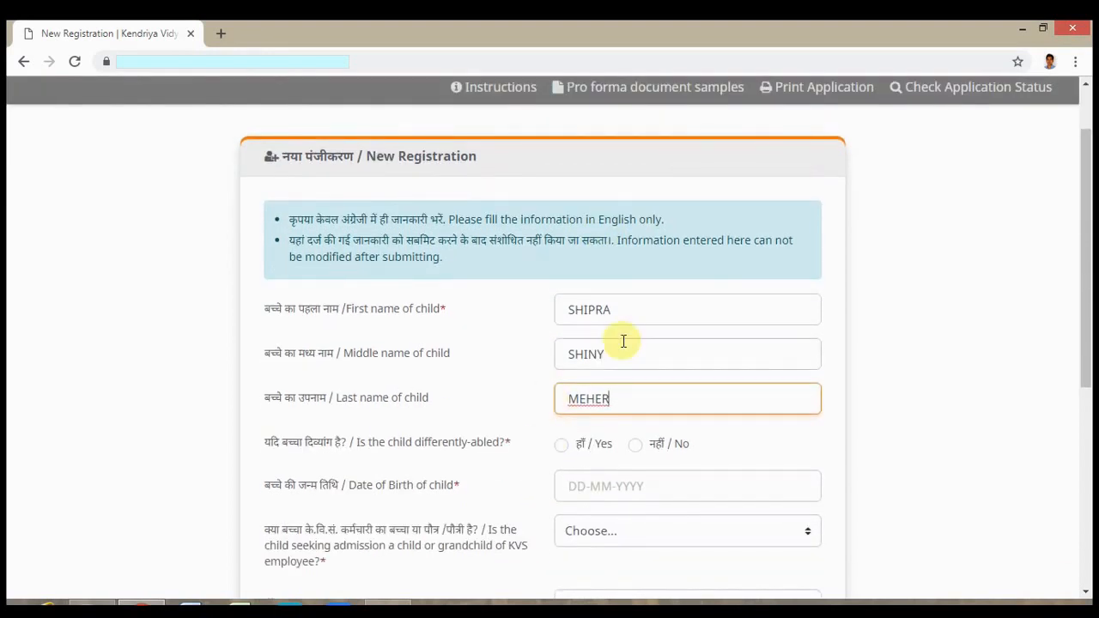
Step: Answer No to the differently-abled question
{"action": "scroll", "coordinate": [610, 412], "scroll_direction": "down", "scroll_amount": 1}
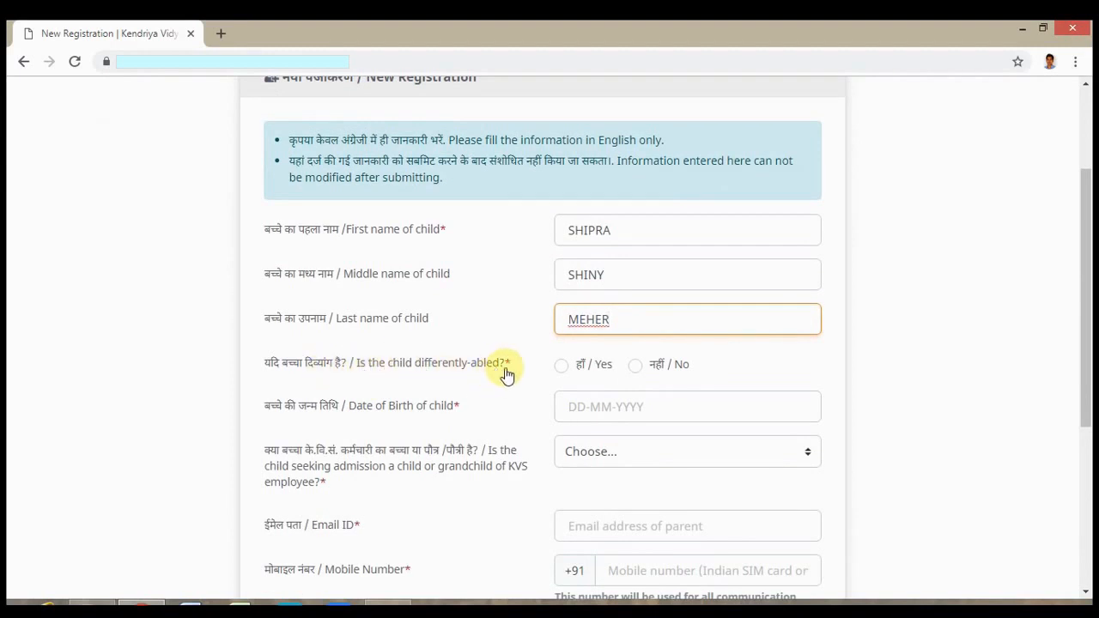
{"action": "left_click", "coordinate": [563, 368]}
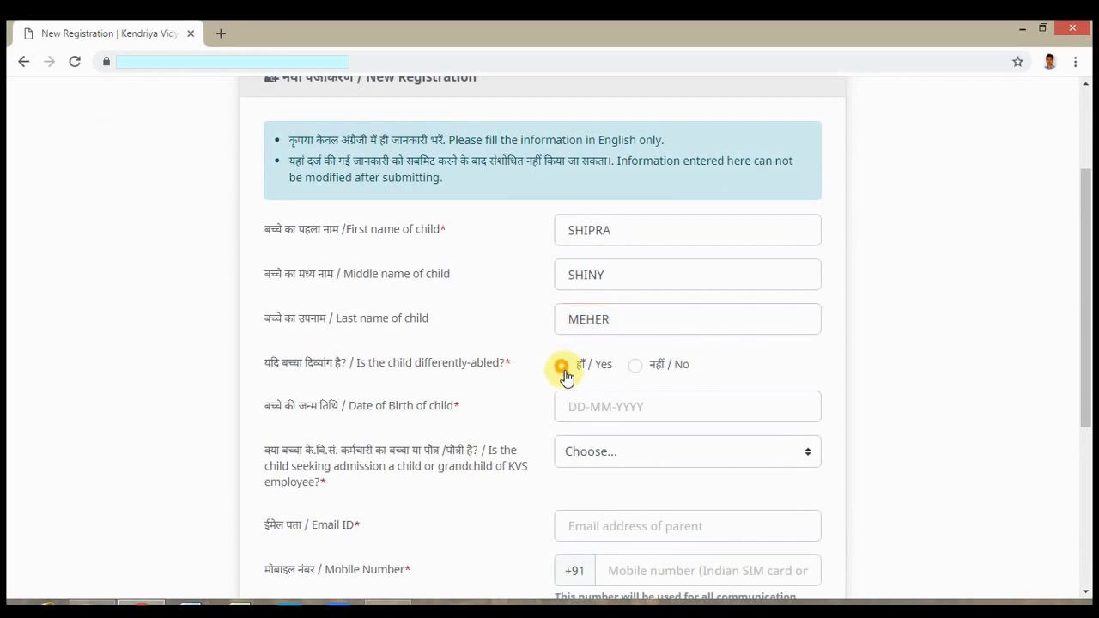
{"action": "double_click", "coordinate": [640, 375]}
{"action": "left_click", "coordinate": [637, 371]}
{"action": "left_click", "coordinate": [579, 404]}
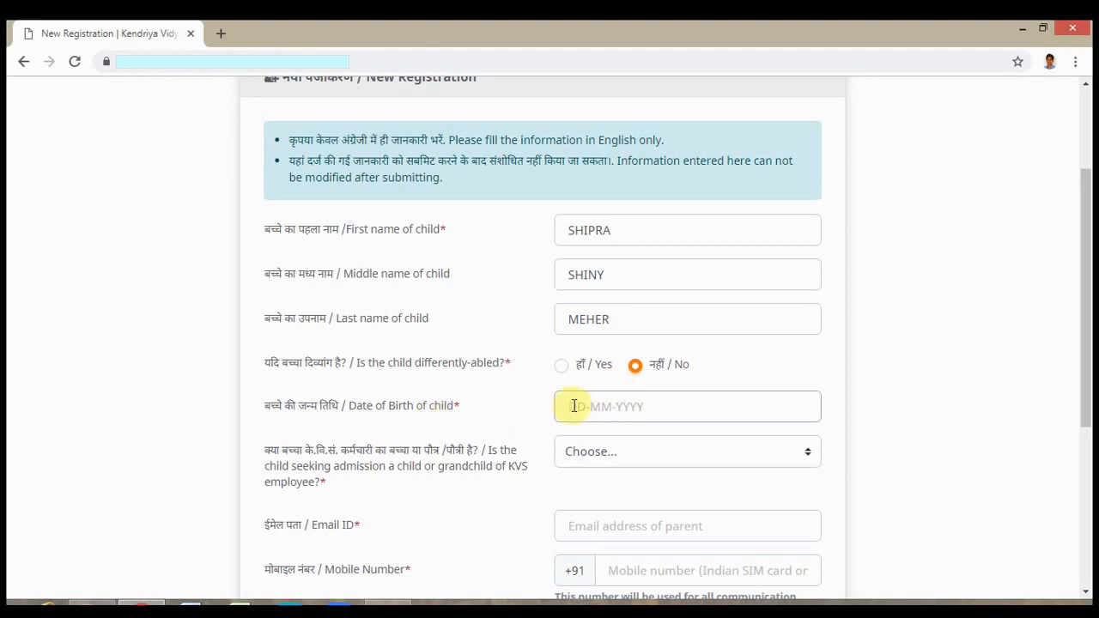
{"action": "left_click", "coordinate": [573, 406]}
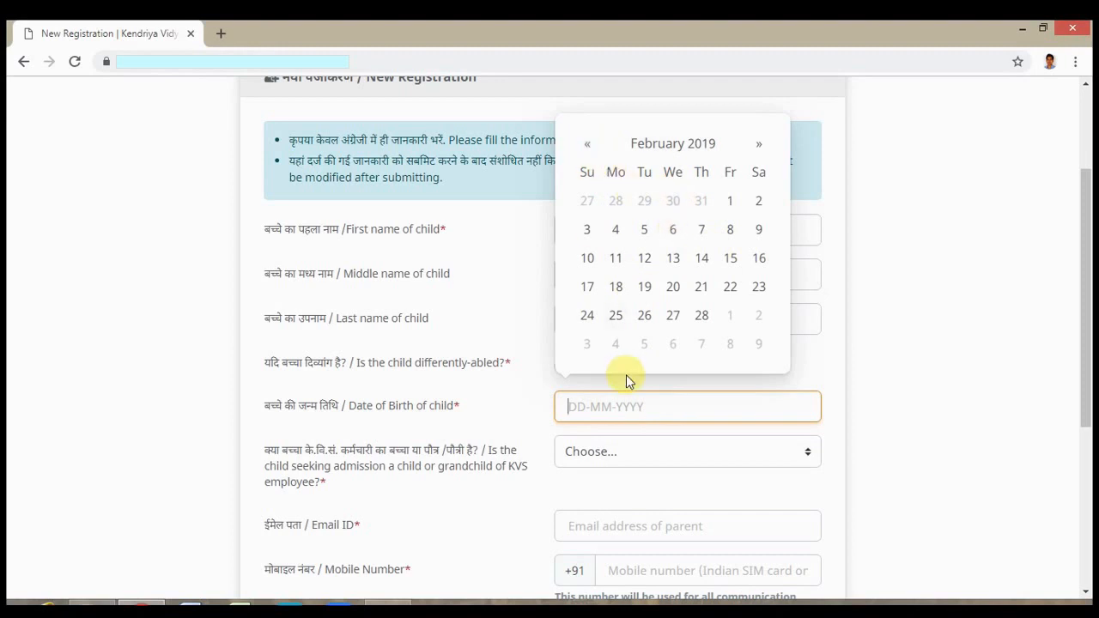
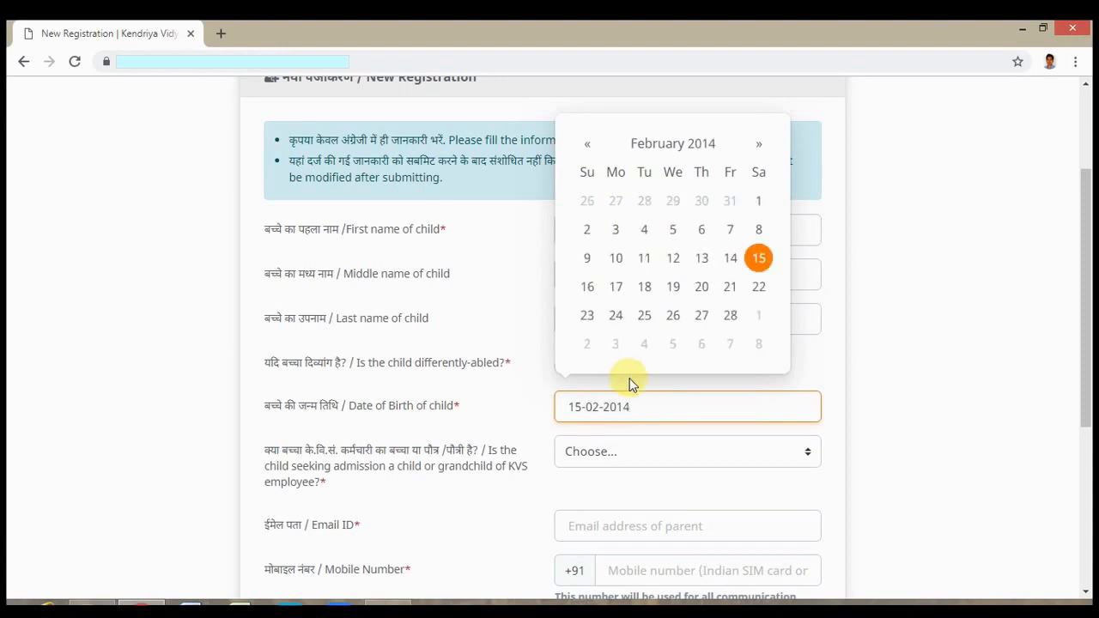
{"action": "left_click", "coordinate": [548, 413]}
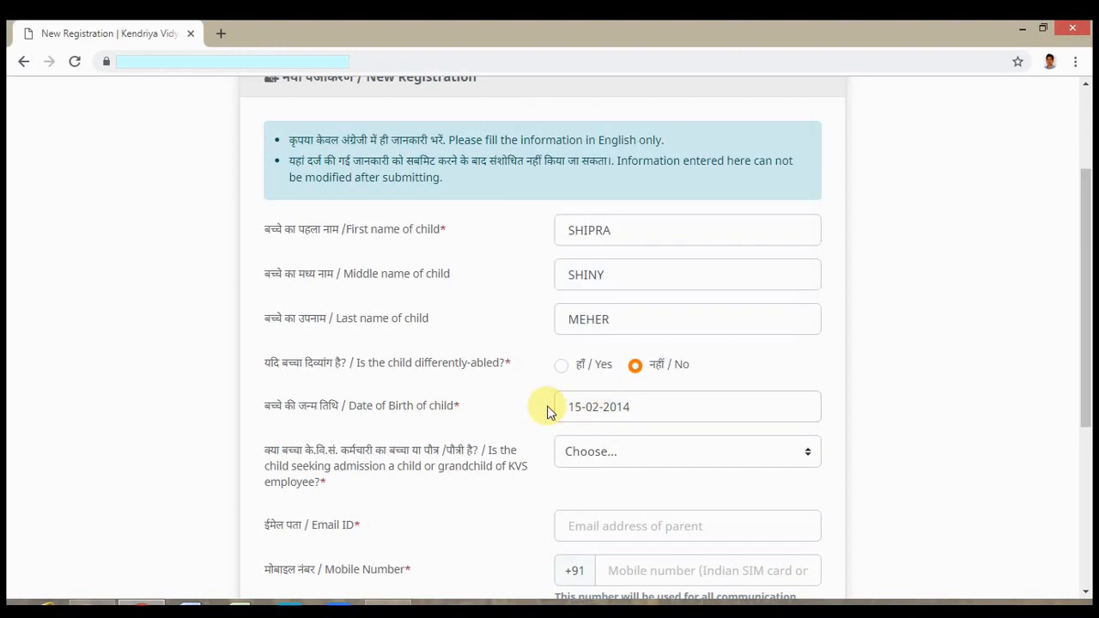
{"action": "scroll", "coordinate": [567, 416], "scroll_direction": "down", "scroll_amount": 1}
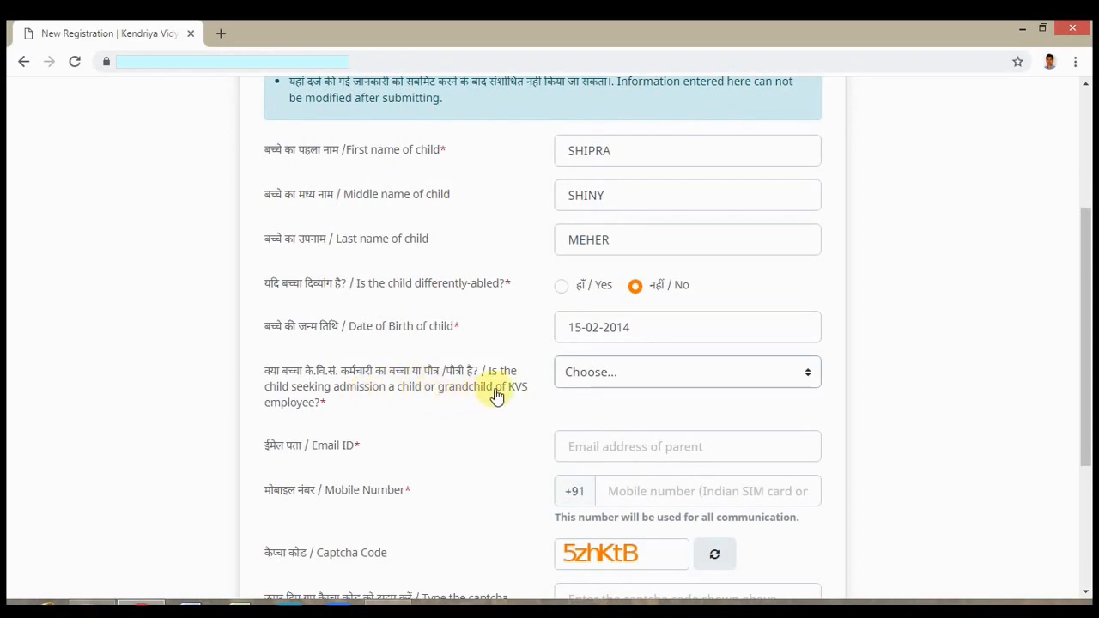
Step: Select Not Applicable for the KVS-employee relation question
{"action": "left_click", "coordinate": [646, 380]}
{"action": "left_click", "coordinate": [645, 375]}
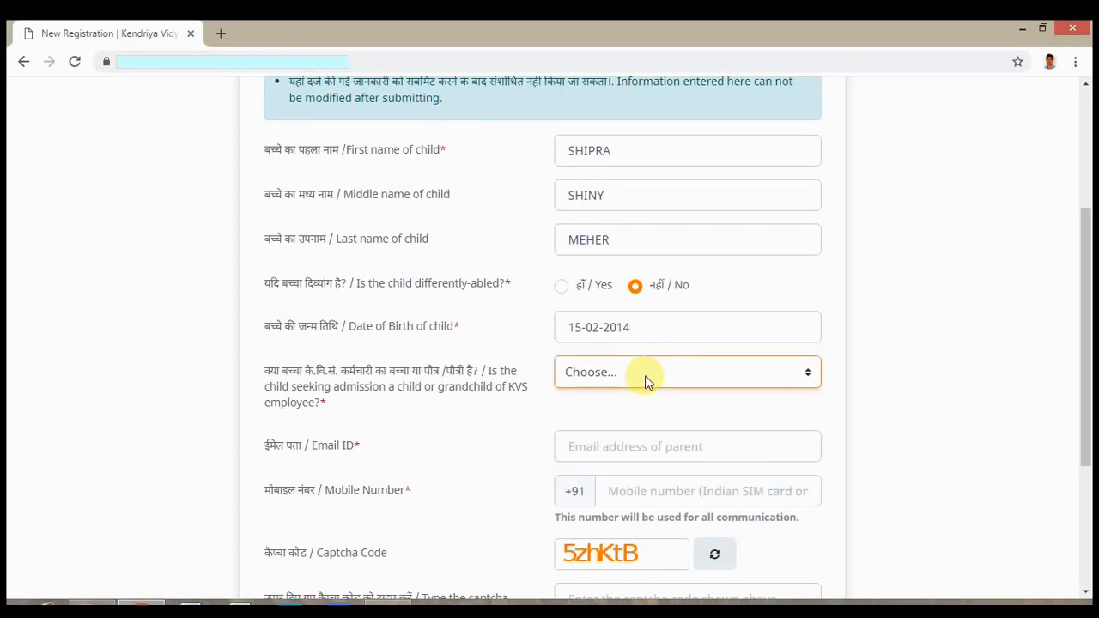
{"action": "left_click", "coordinate": [645, 376]}
{"action": "left_click", "coordinate": [645, 375]}
{"action": "left_click", "coordinate": [645, 375]}
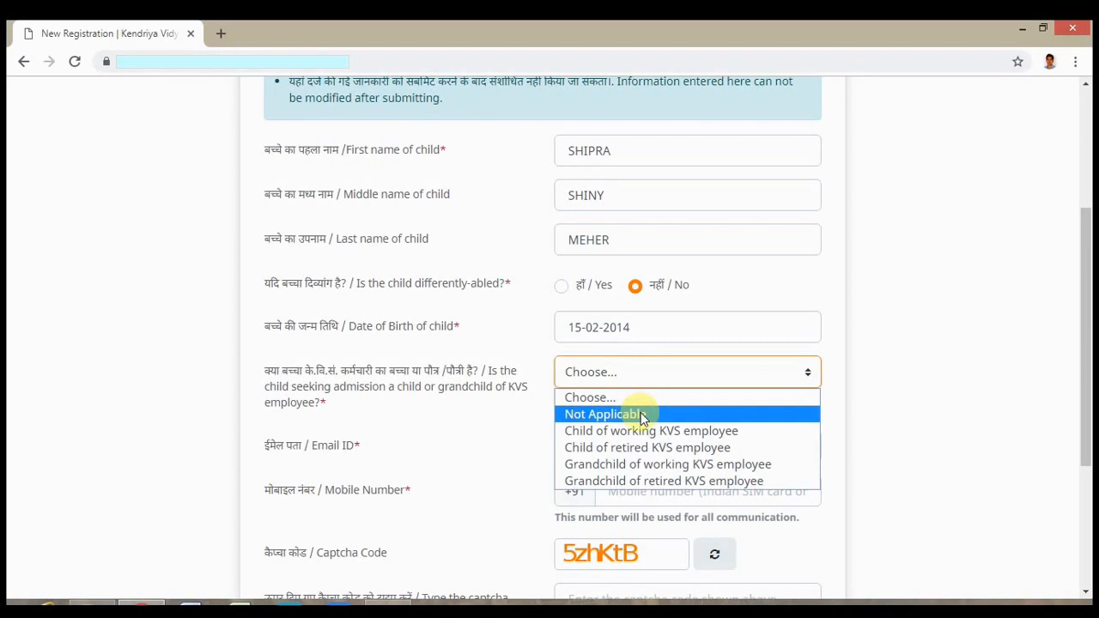
{"action": "left_click", "coordinate": [643, 417]}
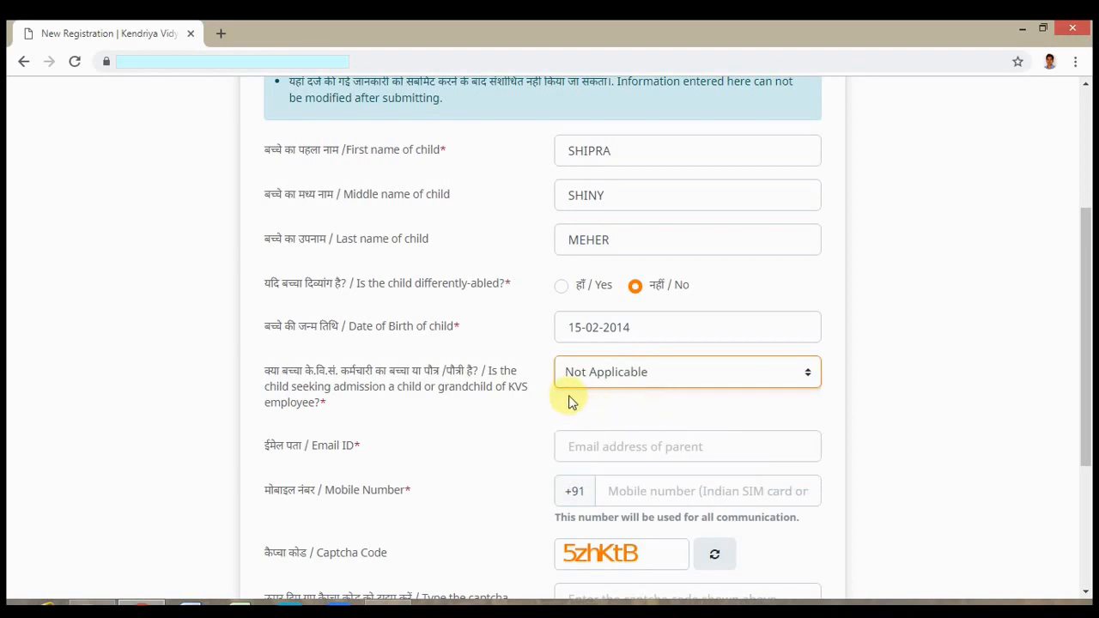
{"action": "left_click", "coordinate": [600, 375]}
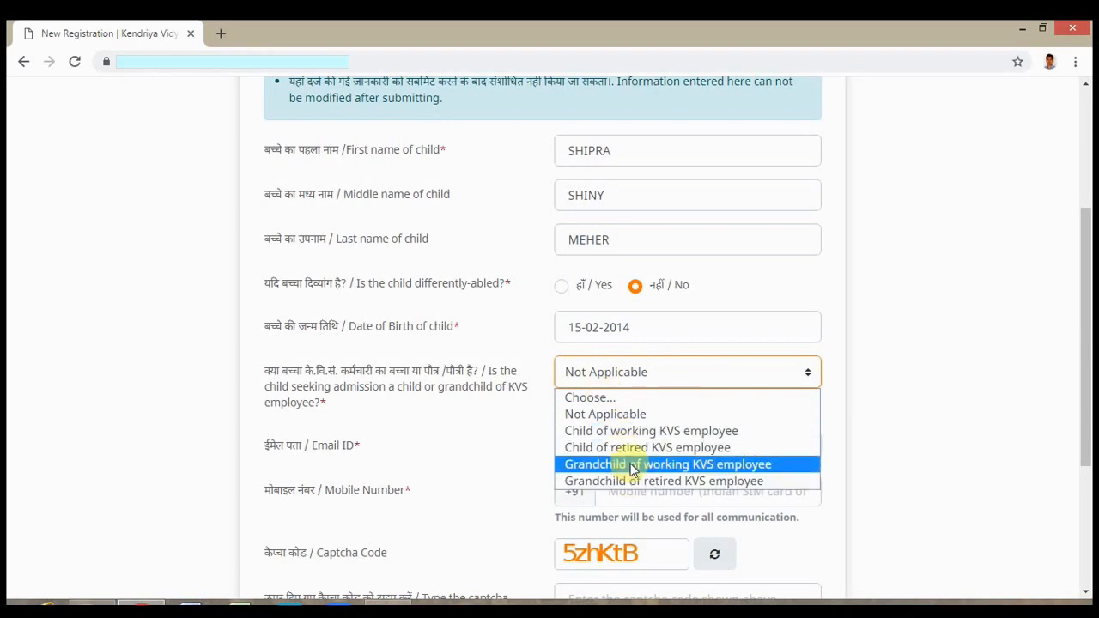
{"action": "left_click", "coordinate": [624, 415]}
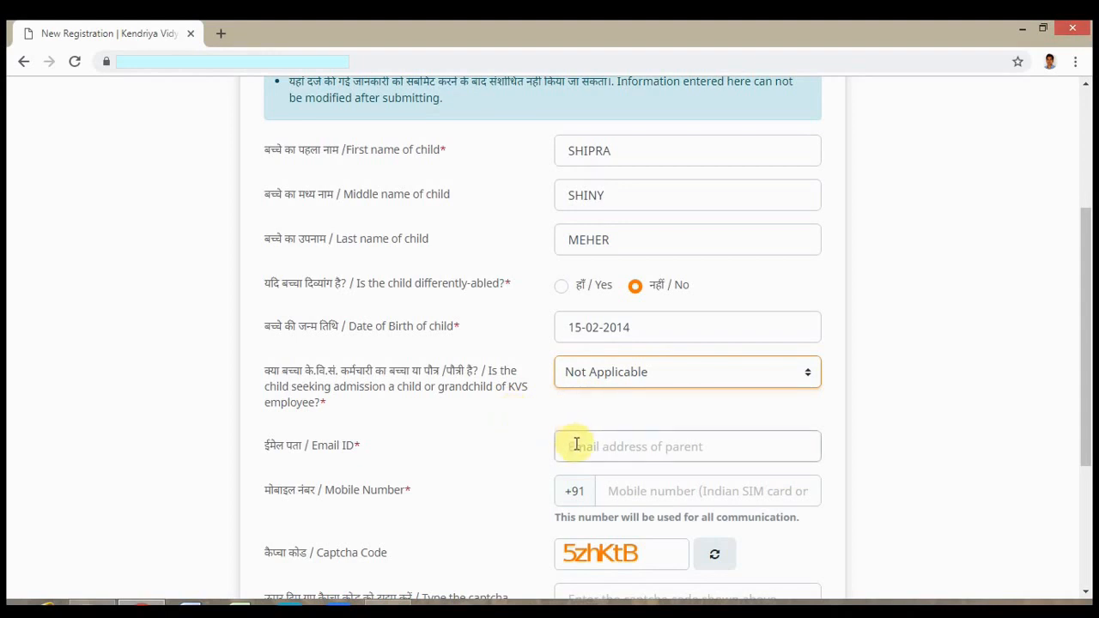
{"action": "scroll", "coordinate": [576, 443], "scroll_direction": "down", "scroll_amount": 3}
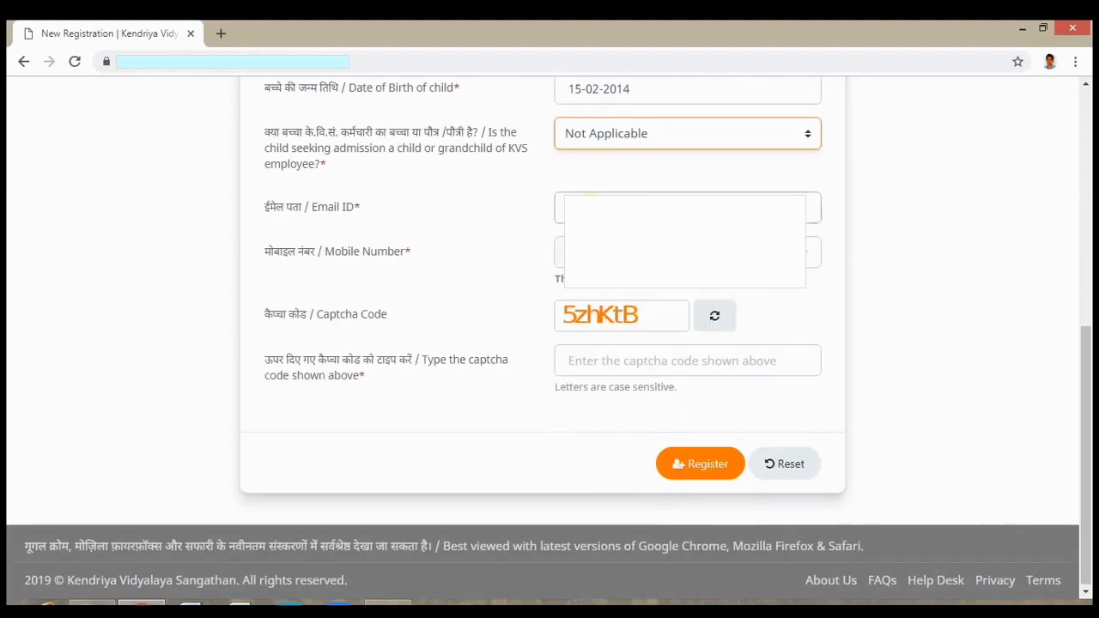
Step: Enter the registration captcha and submit the new registration
{"action": "left_click", "coordinate": [669, 208]}
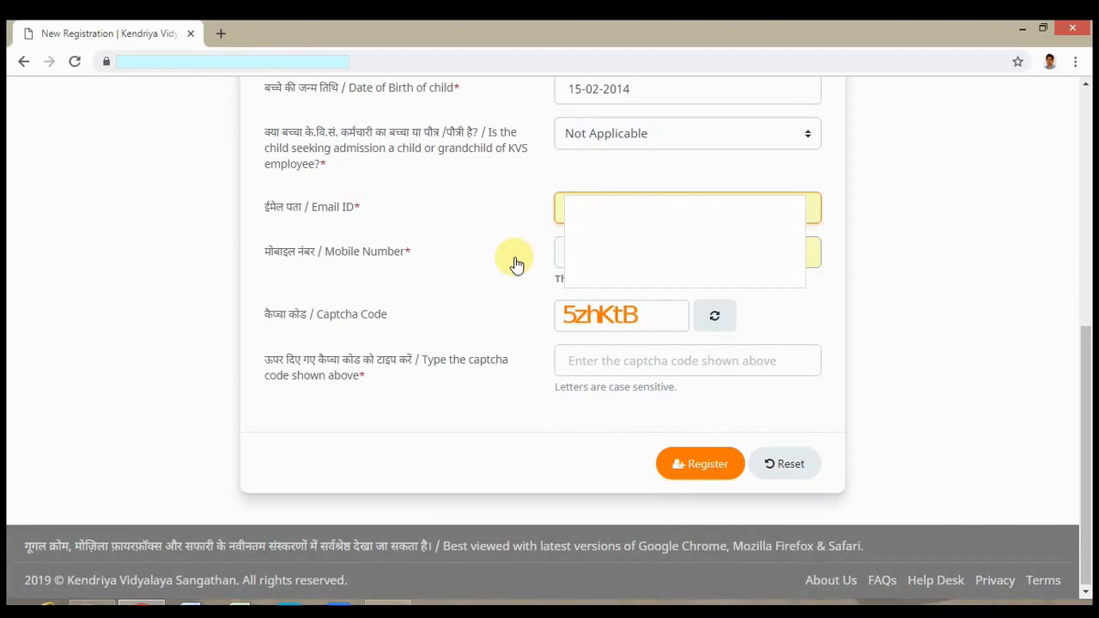
{"action": "left_click", "coordinate": [611, 360]}
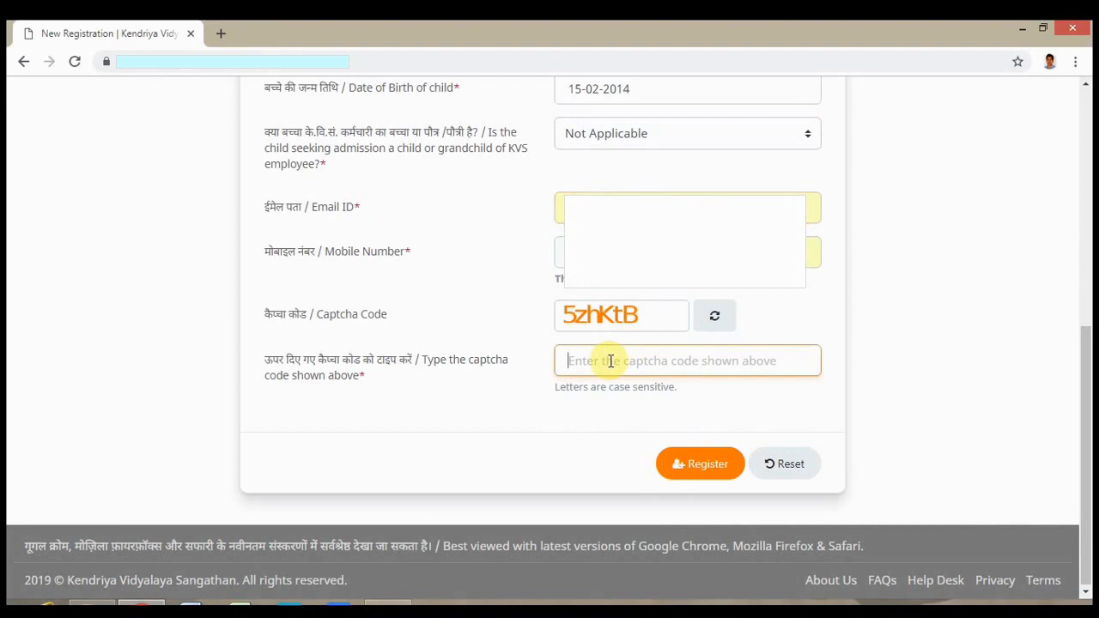
{"action": "type", "text": "5"}
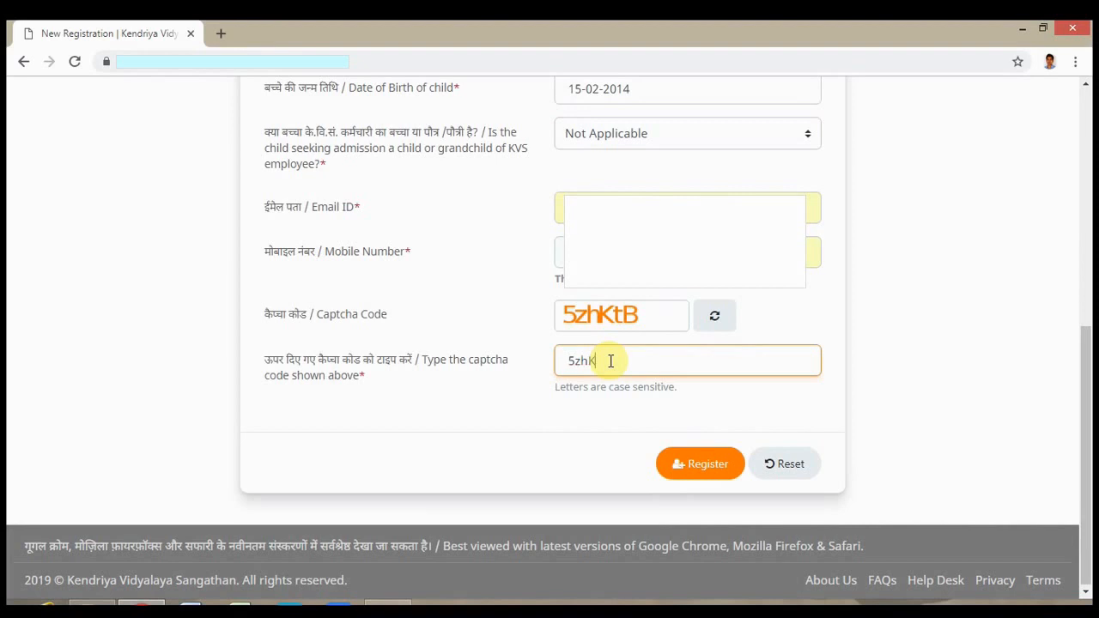
{"action": "type", "text": "zhKtB"}
{"action": "left_click", "coordinate": [692, 464]}
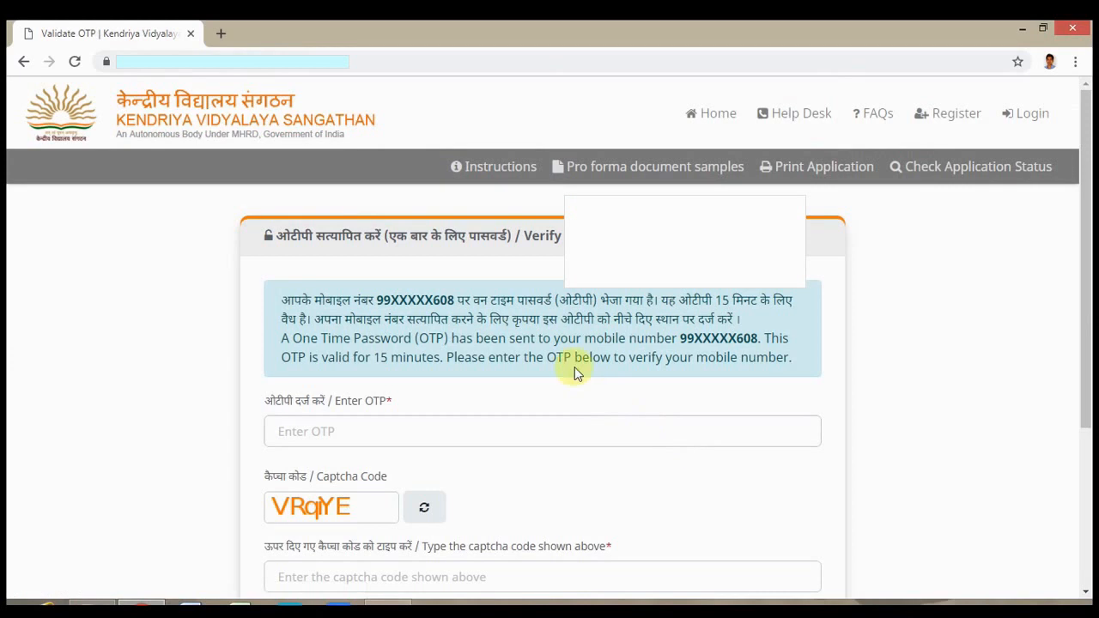
Step: Enter the received OTP and the verification captcha, correcting a typo, and submit them
{"action": "scroll", "coordinate": [520, 352], "scroll_direction": "down", "scroll_amount": 1}
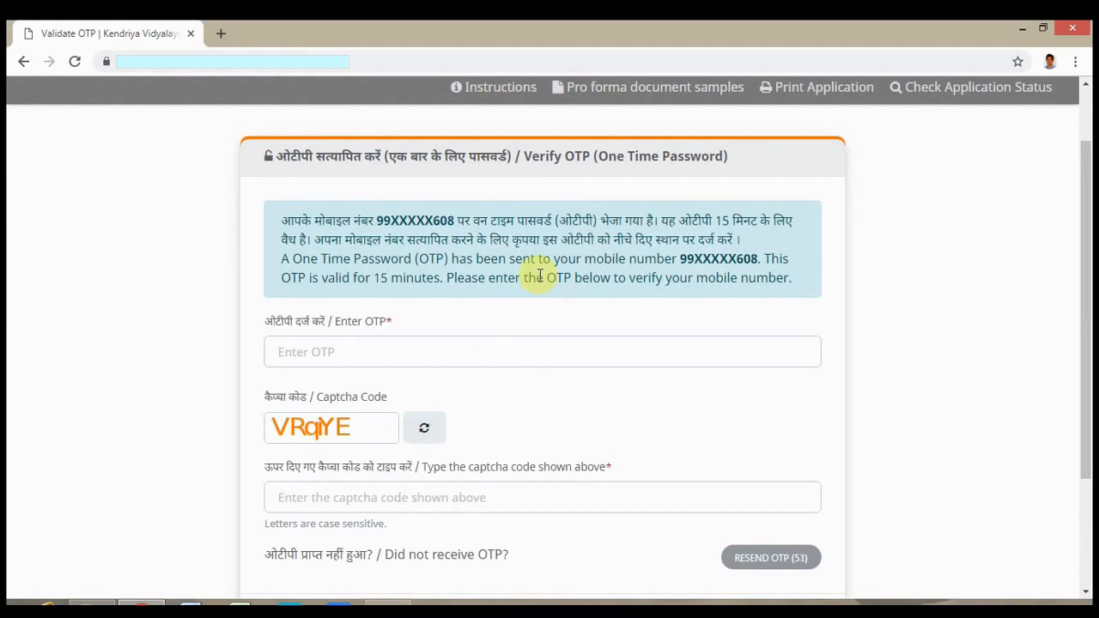
{"action": "left_click", "coordinate": [364, 356]}
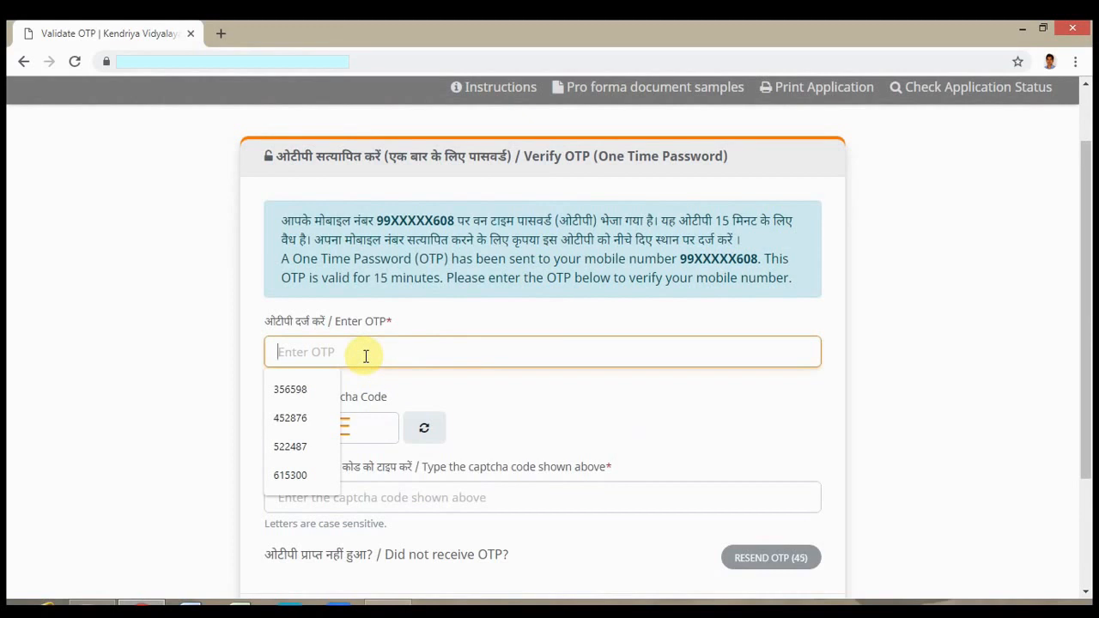
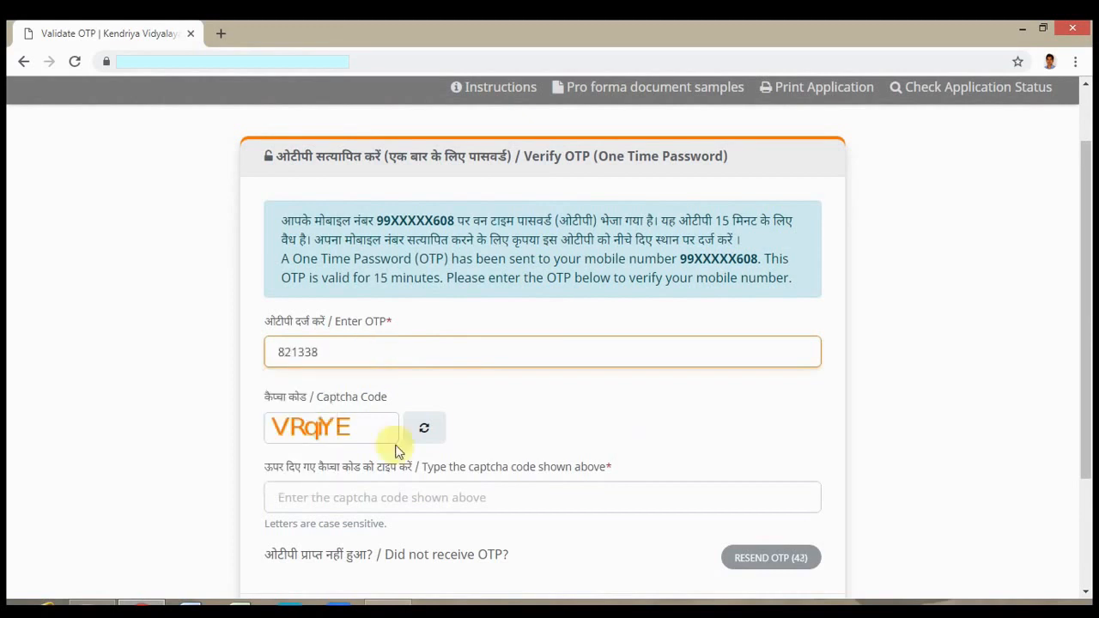
{"action": "left_click", "coordinate": [363, 499]}
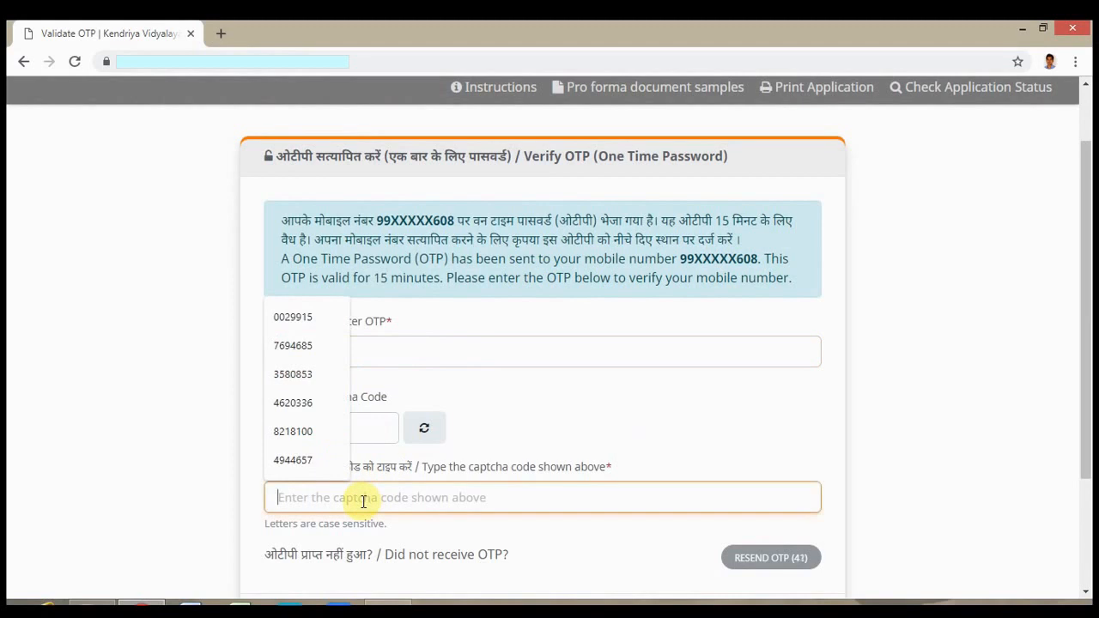
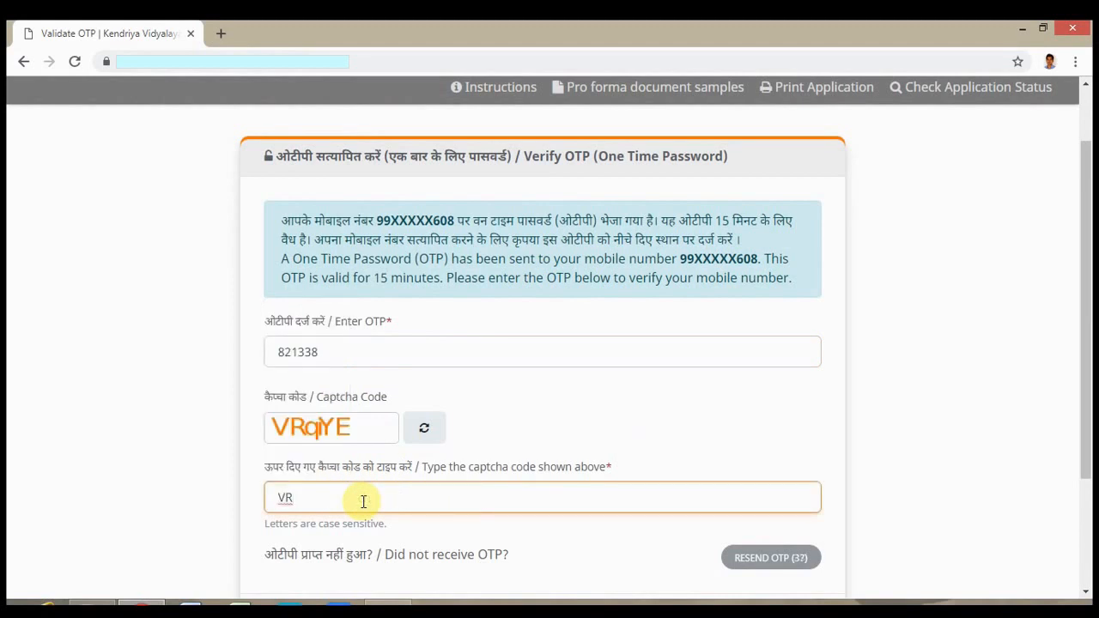
{"action": "key", "text": "BackSpace"}
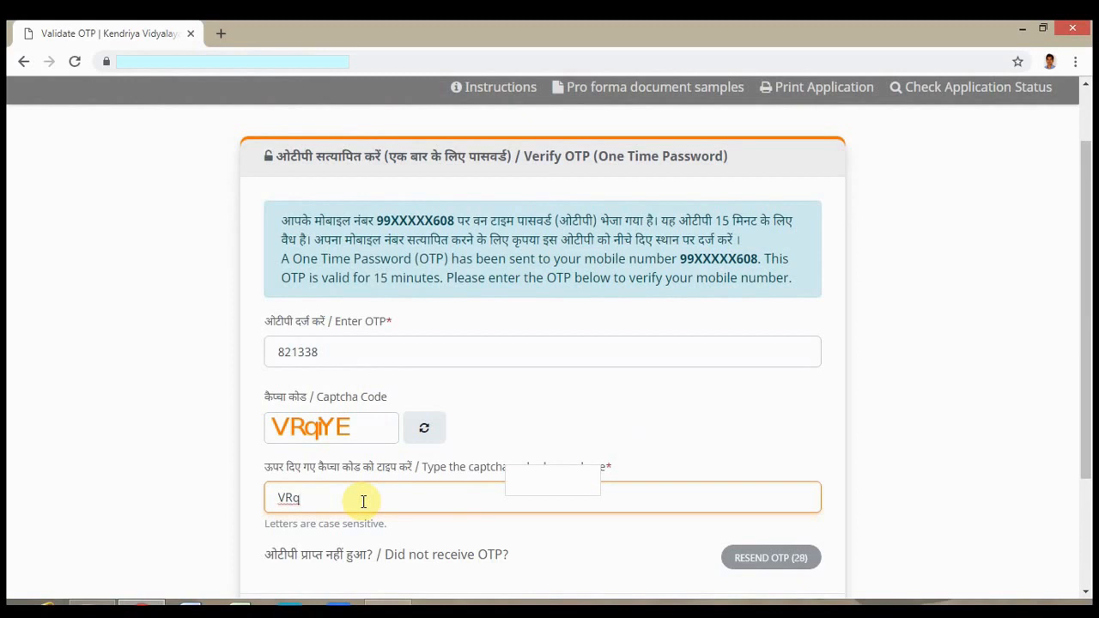
{"action": "scroll", "coordinate": [363, 501], "scroll_direction": "down", "scroll_amount": 2}
{"action": "left_click", "coordinate": [781, 468]}
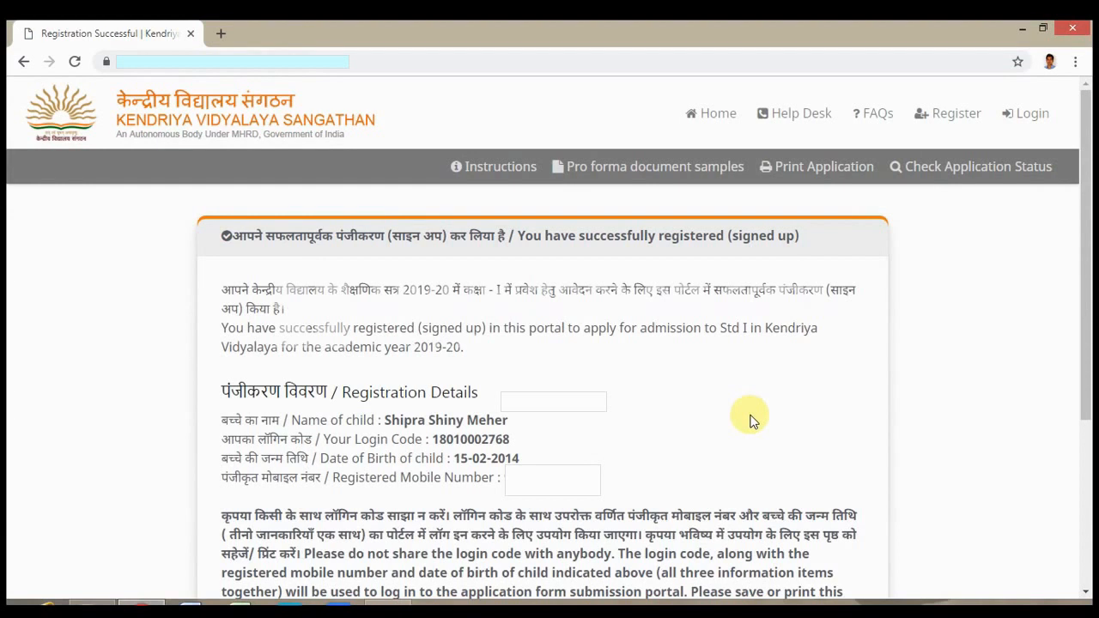
Step: Note the login code and registration details, then follow the link to the sign-in page
{"action": "scroll", "coordinate": [750, 419], "scroll_direction": "down", "scroll_amount": 1}
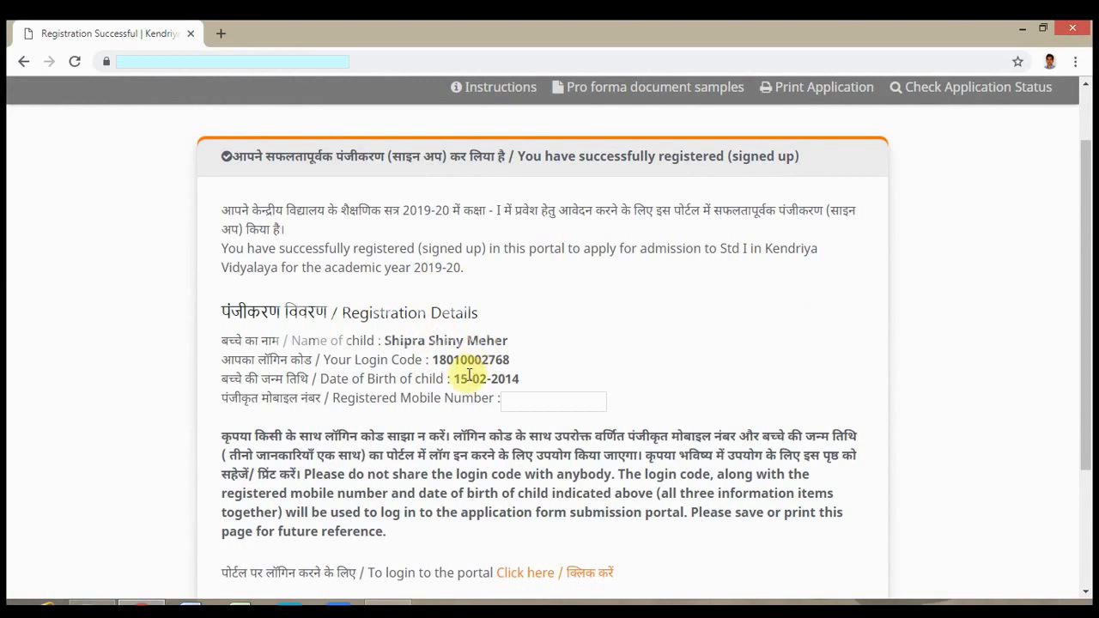
{"action": "left_click_drag", "start_coordinate": [432, 360], "coordinate": [523, 359]}
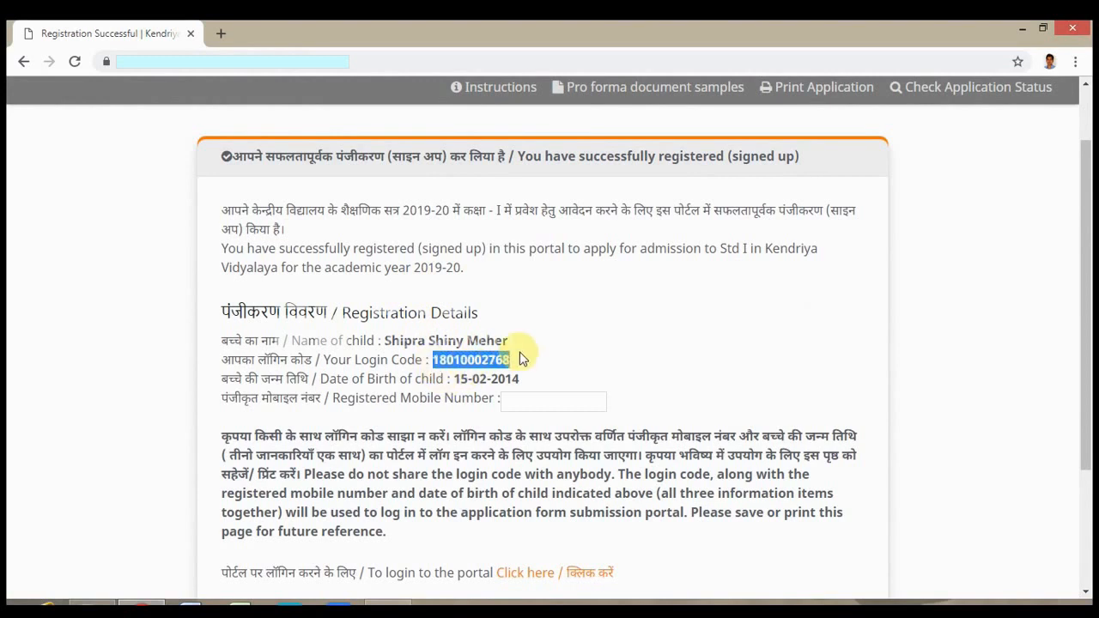
{"action": "left_click", "coordinate": [554, 377]}
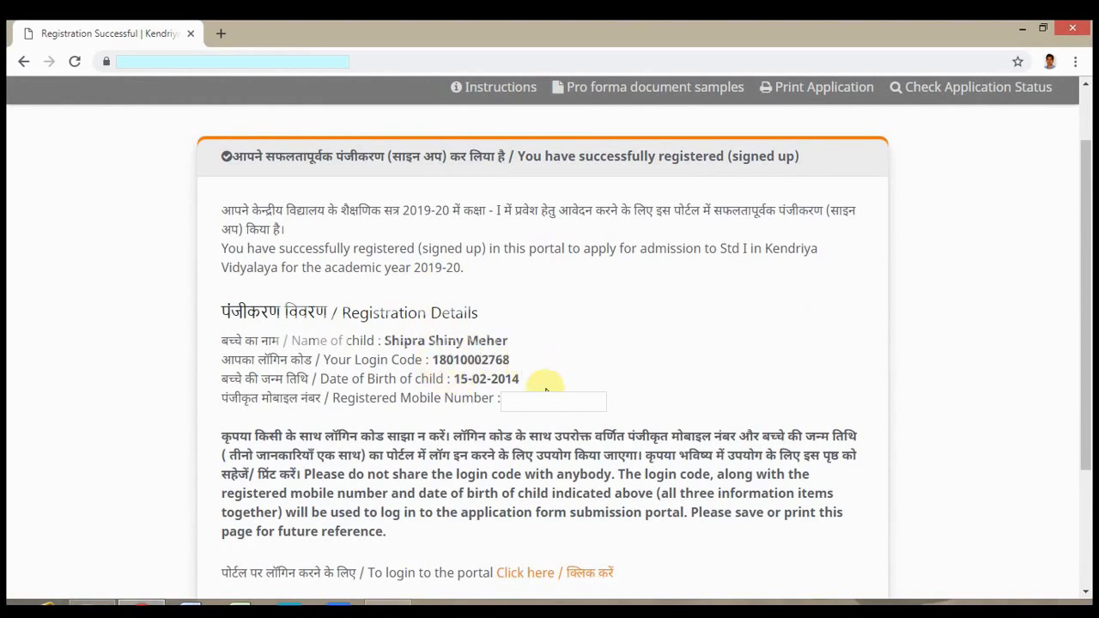
{"action": "left_click_drag", "start_coordinate": [574, 393], "coordinate": [213, 340]}
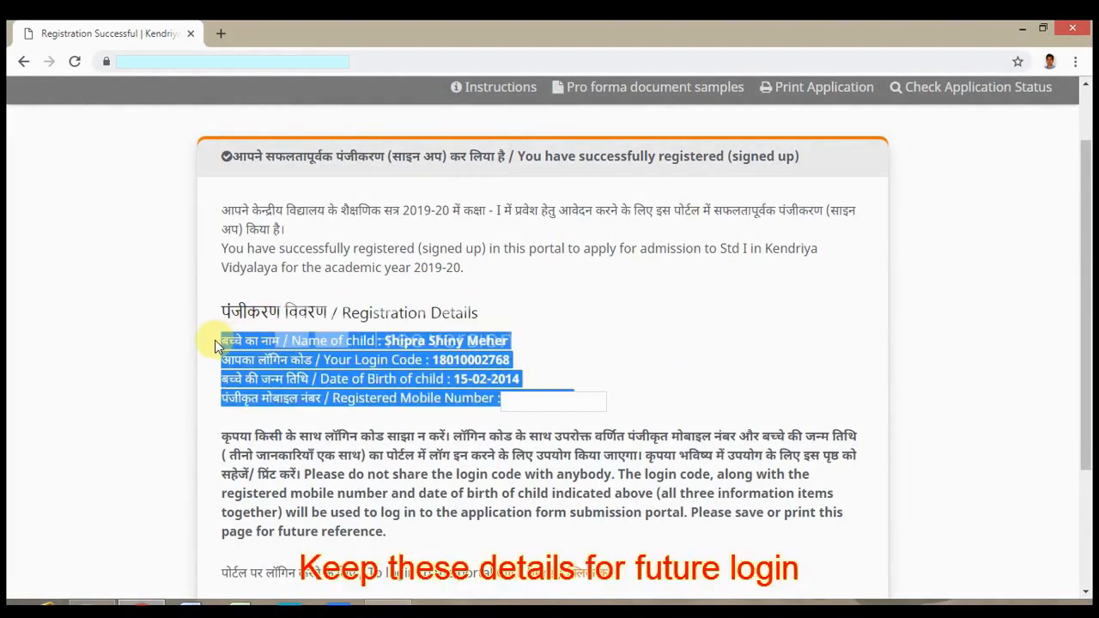
{"action": "left_click", "coordinate": [679, 389]}
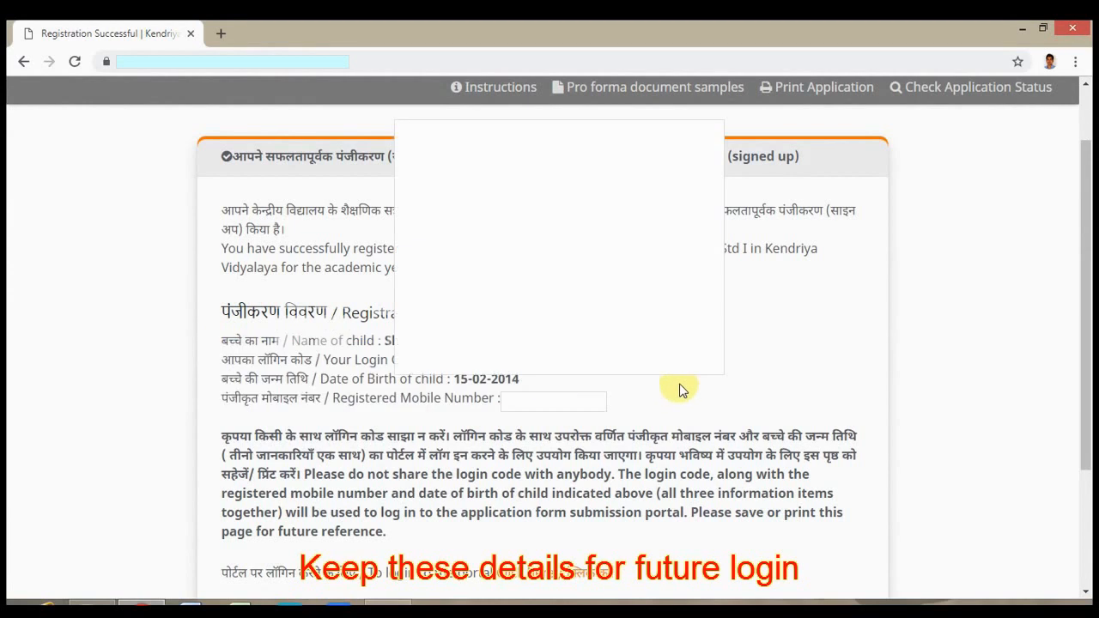
{"action": "scroll", "coordinate": [683, 392], "scroll_direction": "down", "scroll_amount": 2}
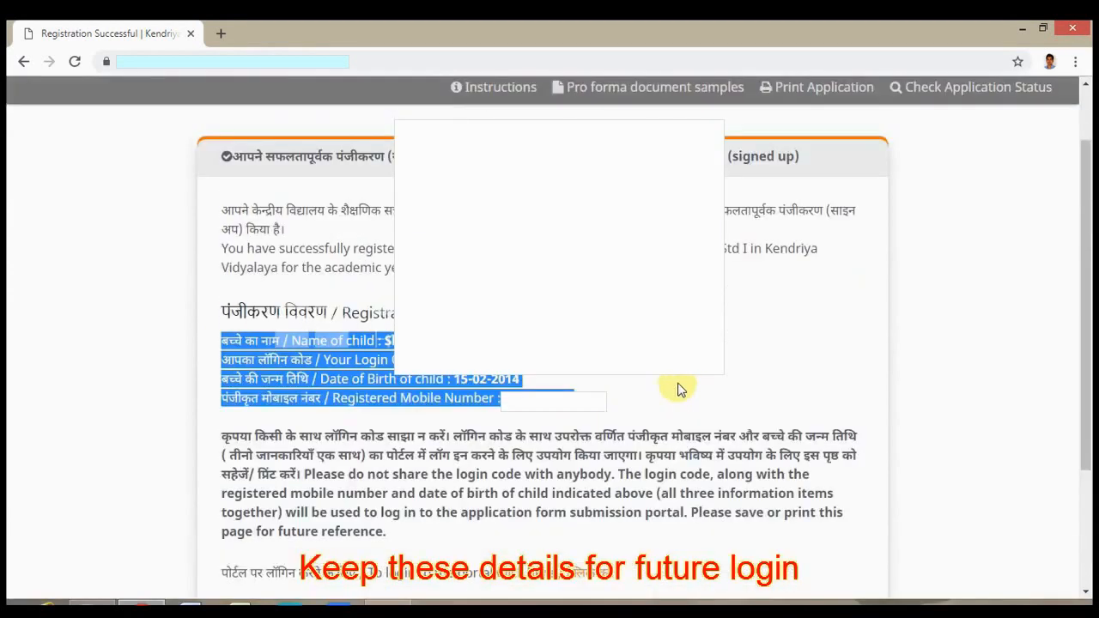
{"action": "left_click", "coordinate": [678, 389]}
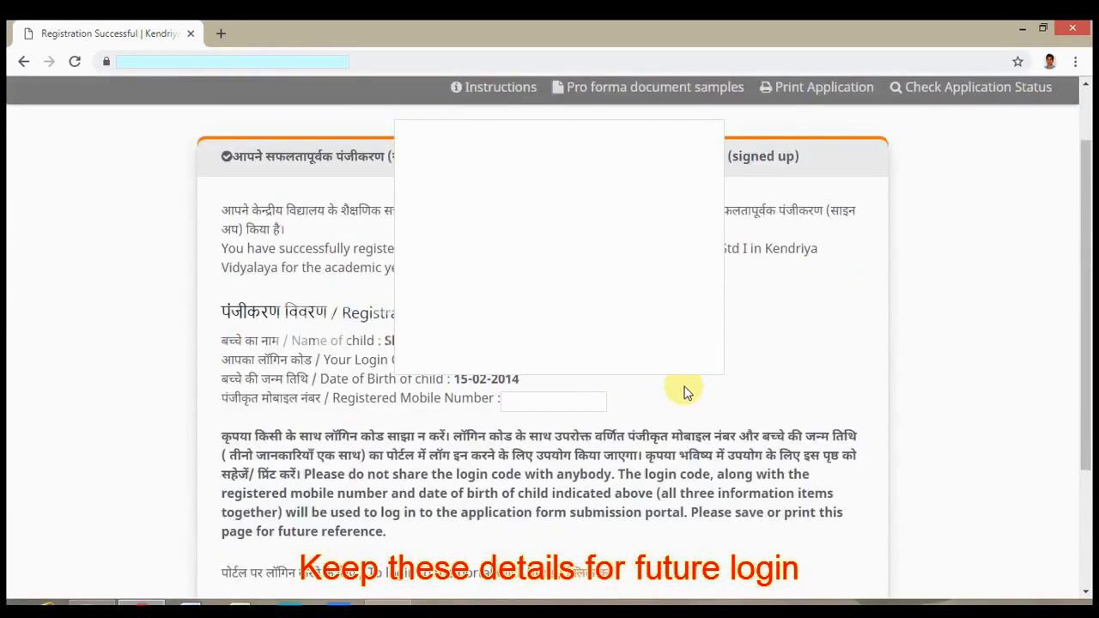
{"action": "scroll", "coordinate": [682, 391], "scroll_direction": "down", "scroll_amount": 2}
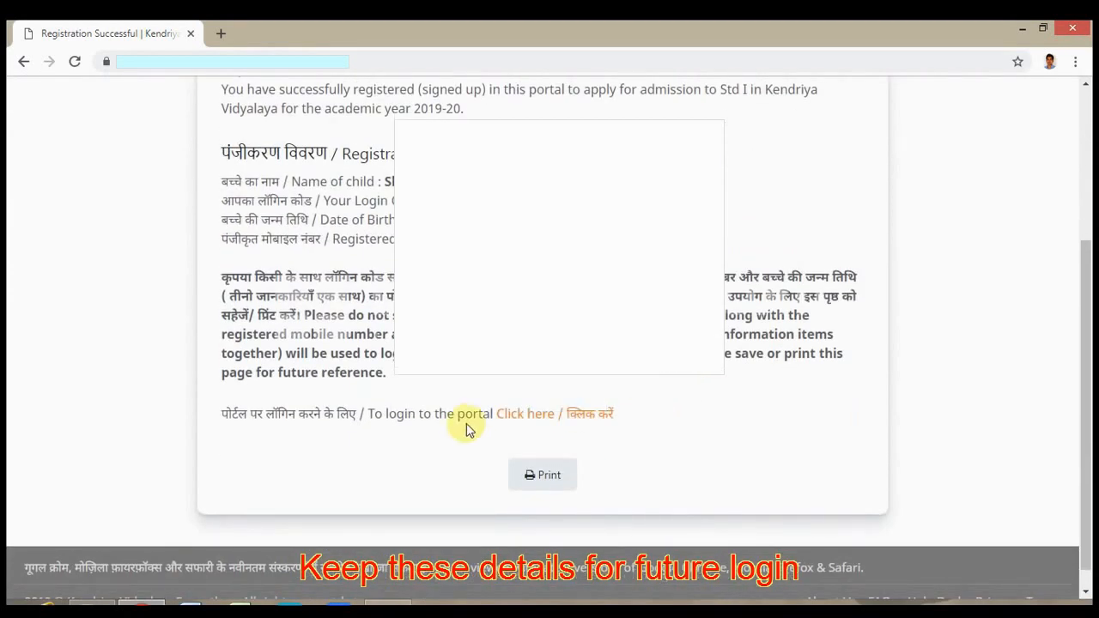
{"action": "left_click", "coordinate": [522, 422]}
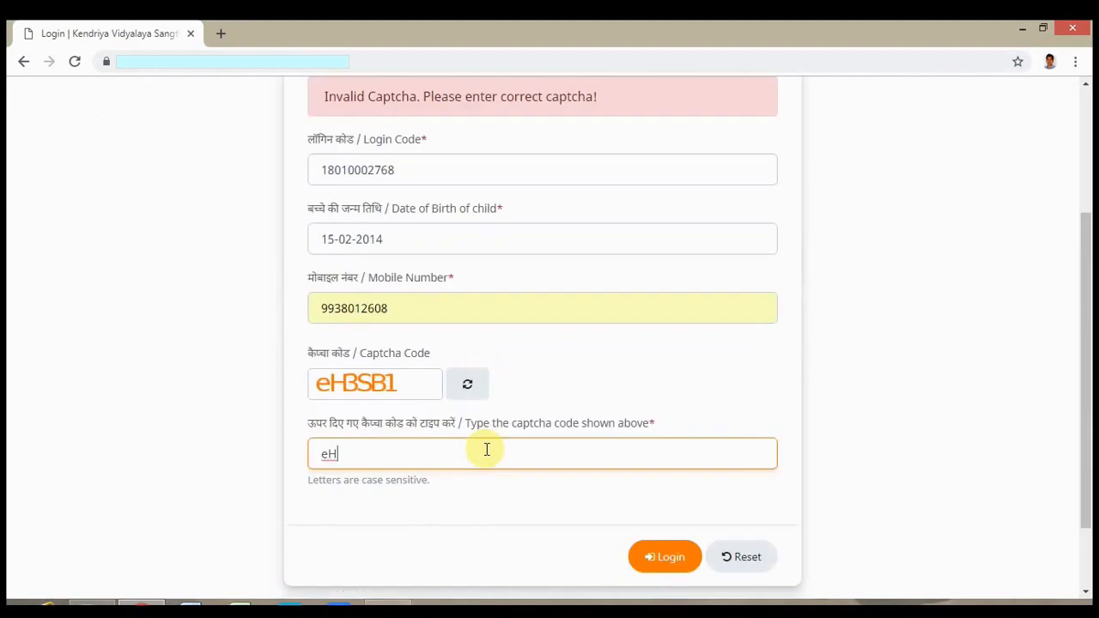
Step: Complete the sign-in captcha and log in to reach the application form
{"action": "type", "text": "3SB1"}
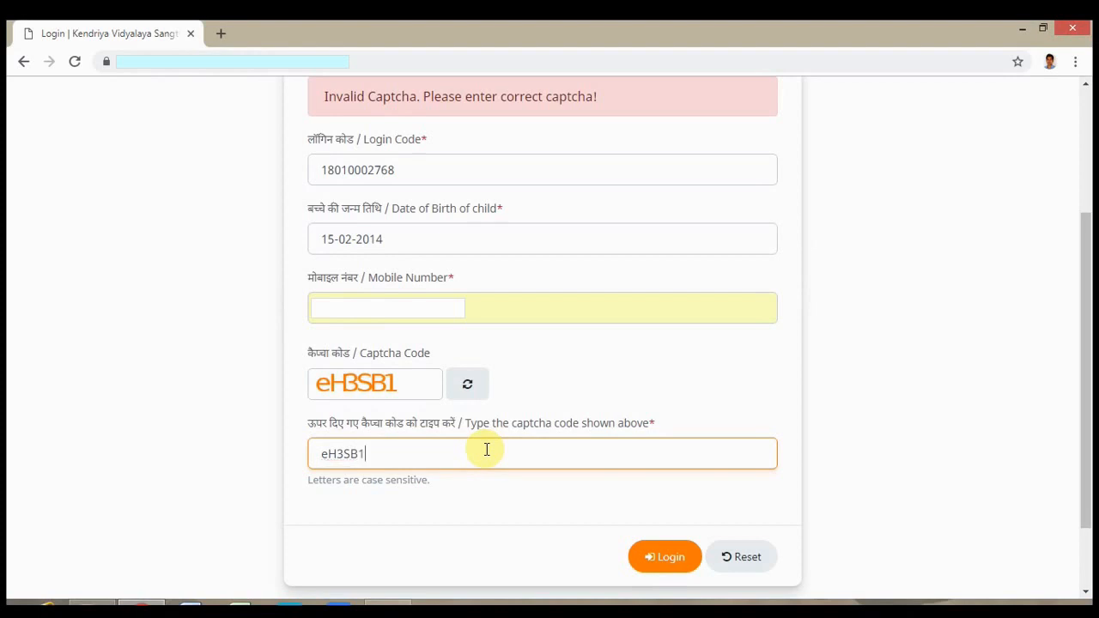
{"action": "left_click", "coordinate": [674, 556]}
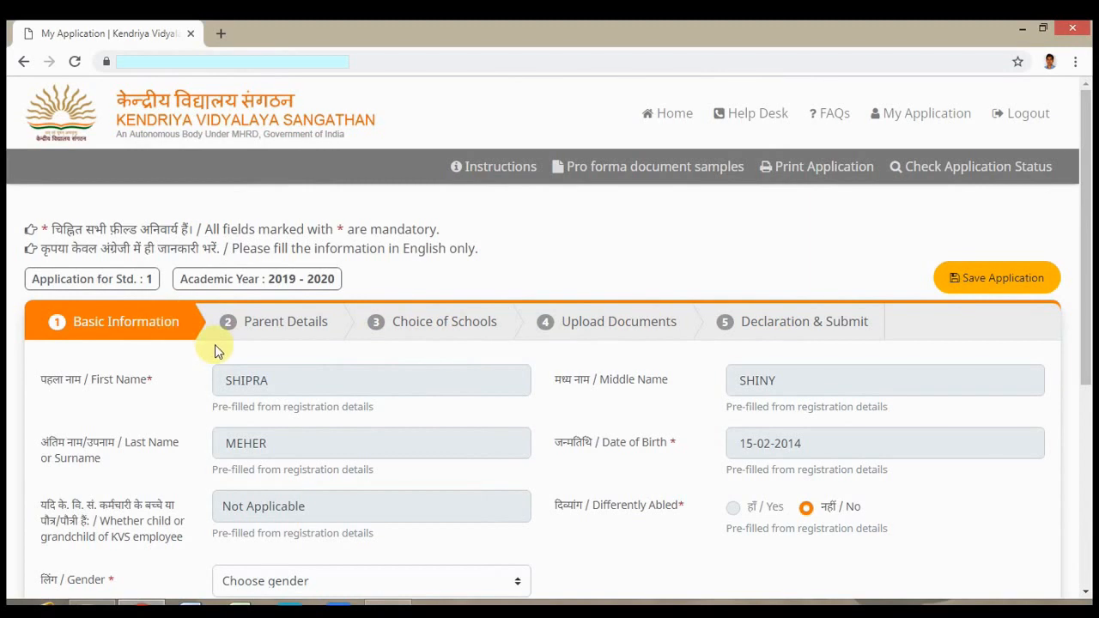
Step: Choose Female from the child's Gender dropdown
{"action": "scroll", "coordinate": [218, 349], "scroll_direction": "down", "scroll_amount": 1}
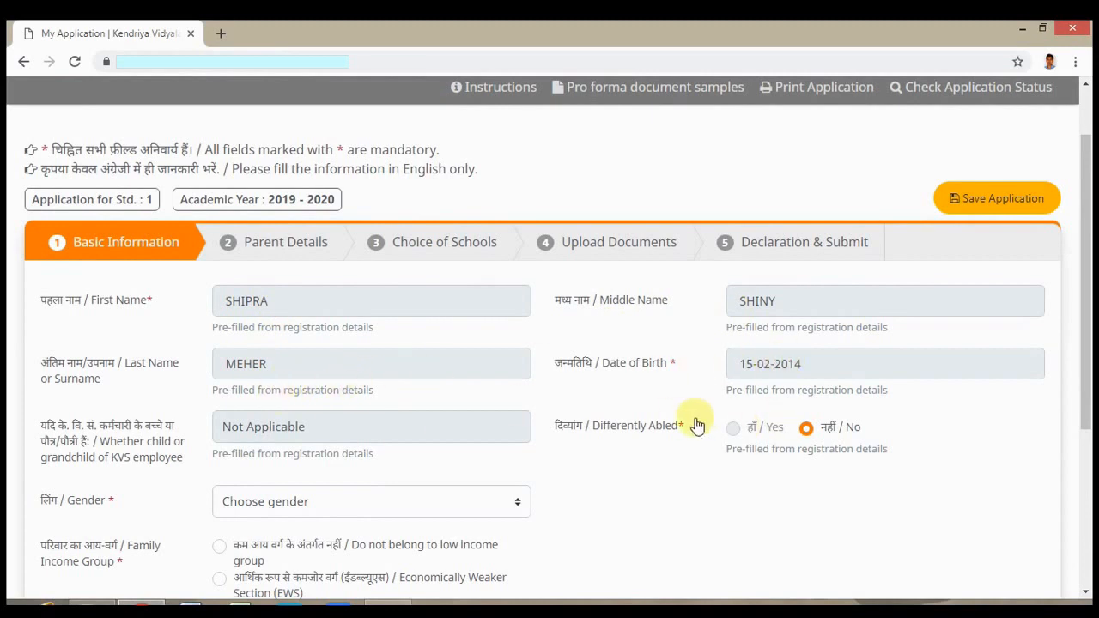
{"action": "scroll", "coordinate": [694, 421], "scroll_direction": "down", "scroll_amount": 2}
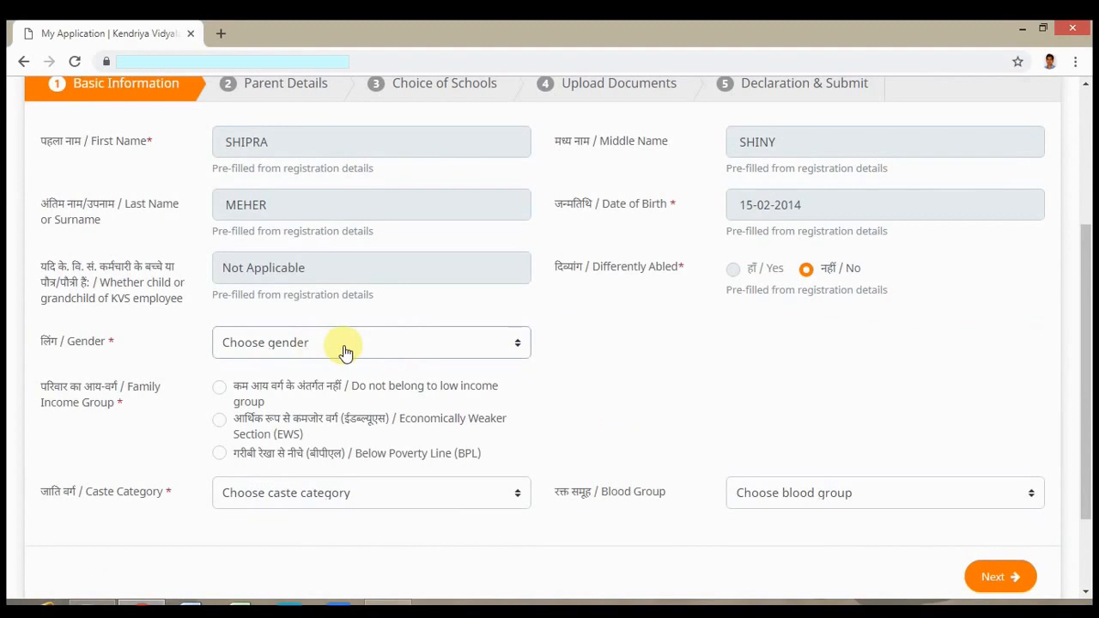
{"action": "left_click", "coordinate": [344, 346]}
{"action": "left_click", "coordinate": [344, 345]}
{"action": "left_click", "coordinate": [344, 345]}
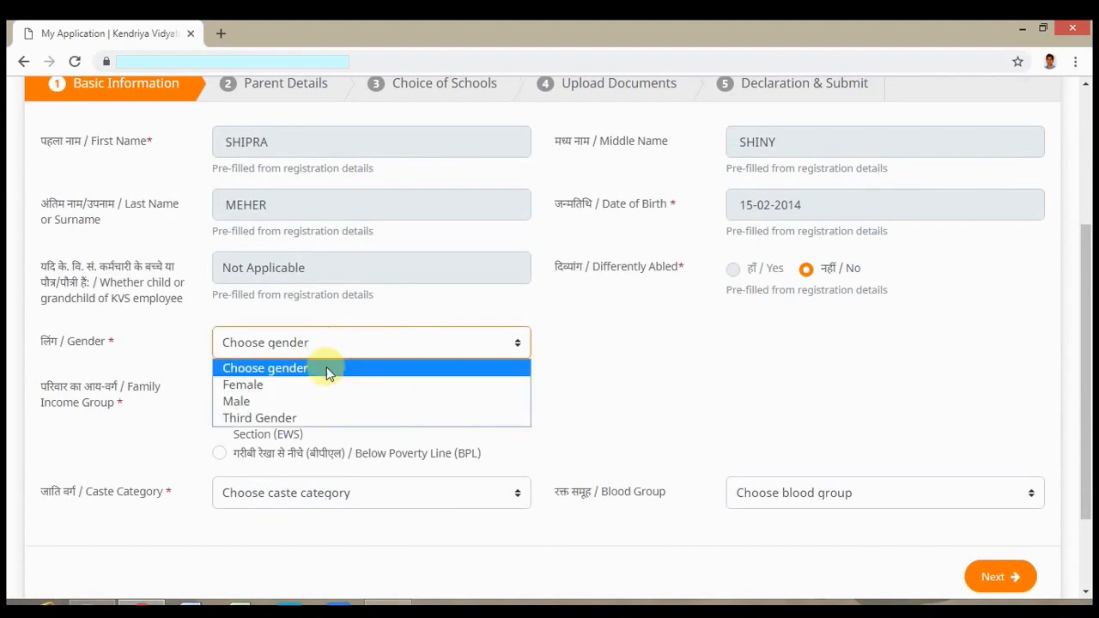
{"action": "left_click", "coordinate": [309, 386]}
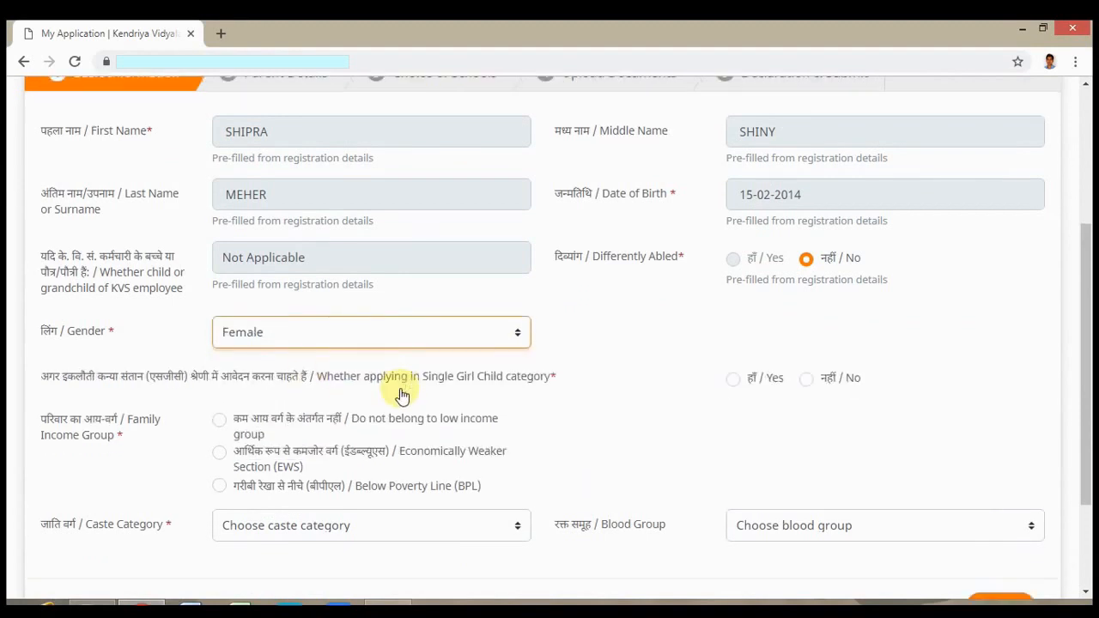
{"action": "scroll", "coordinate": [400, 393], "scroll_direction": "down", "scroll_amount": 3}
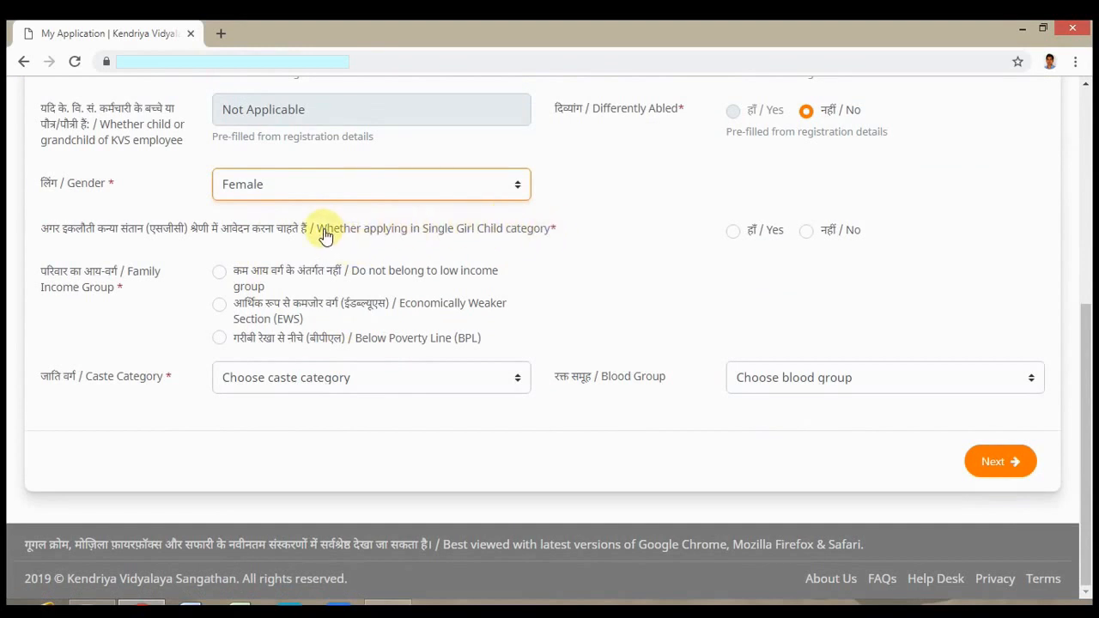
Step: Highlight parts of the new Single Girl Child question text while reading it
{"action": "left_click_drag", "start_coordinate": [327, 230], "coordinate": [554, 245]}
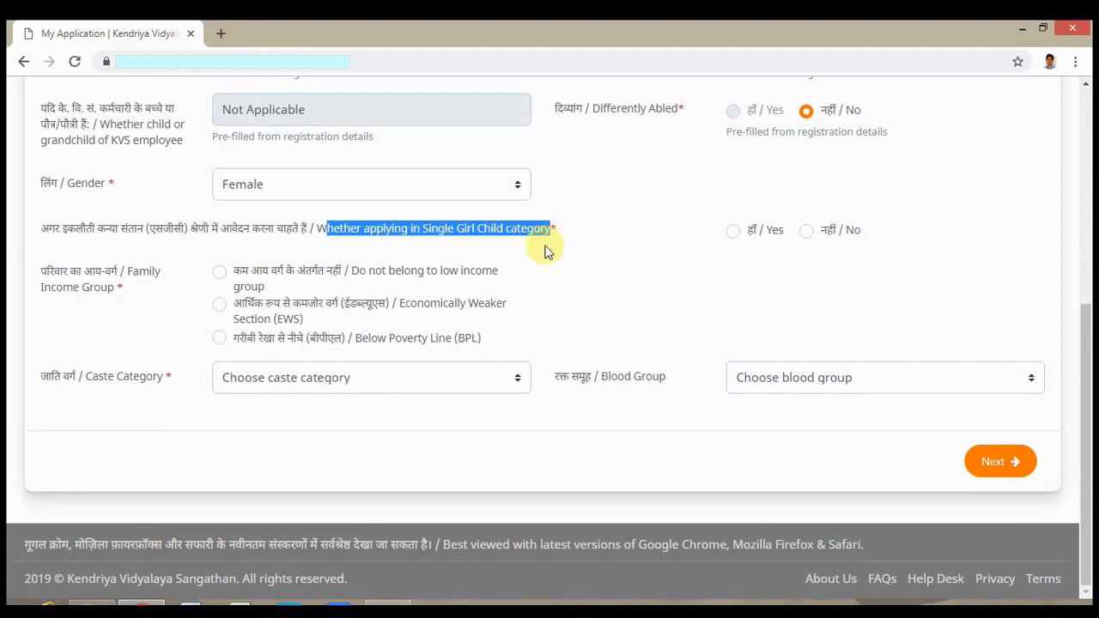
{"action": "left_click", "coordinate": [542, 247]}
{"action": "left_click_drag", "start_coordinate": [474, 230], "coordinate": [422, 243]}
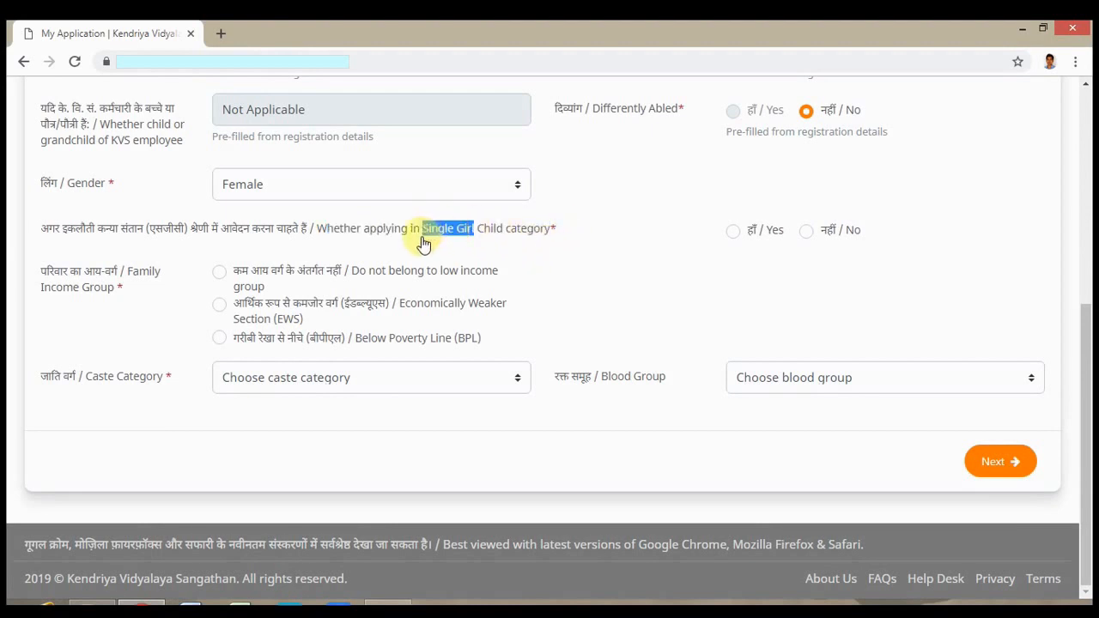
{"action": "left_click", "coordinate": [589, 239]}
{"action": "double_click", "coordinate": [468, 233]}
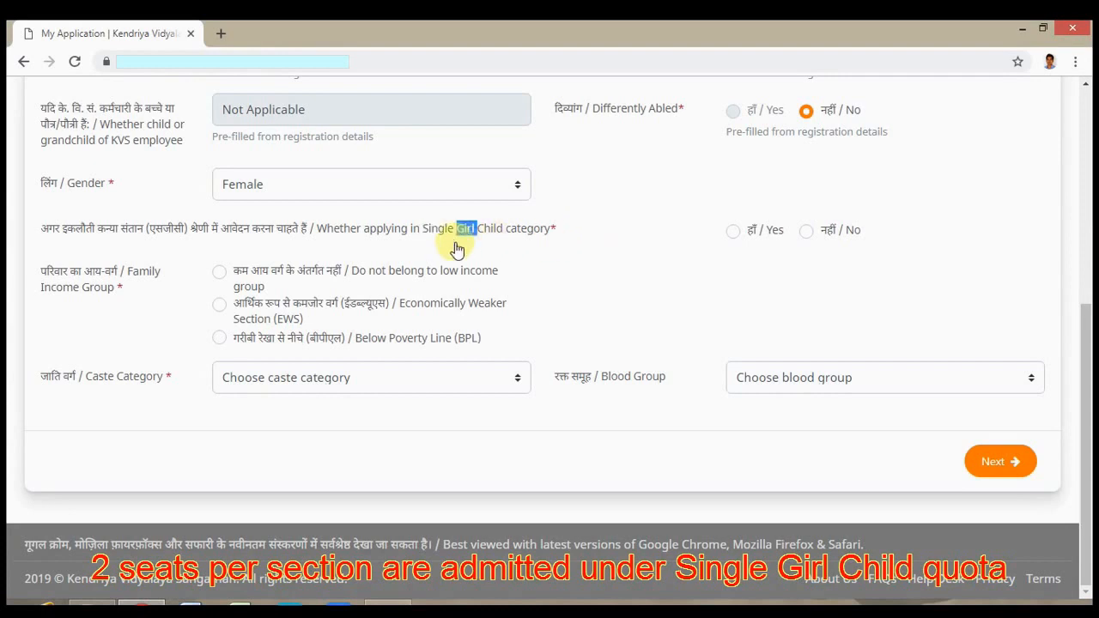
{"action": "left_click_drag", "start_coordinate": [455, 244], "coordinate": [411, 237]}
{"action": "left_click", "coordinate": [644, 215]}
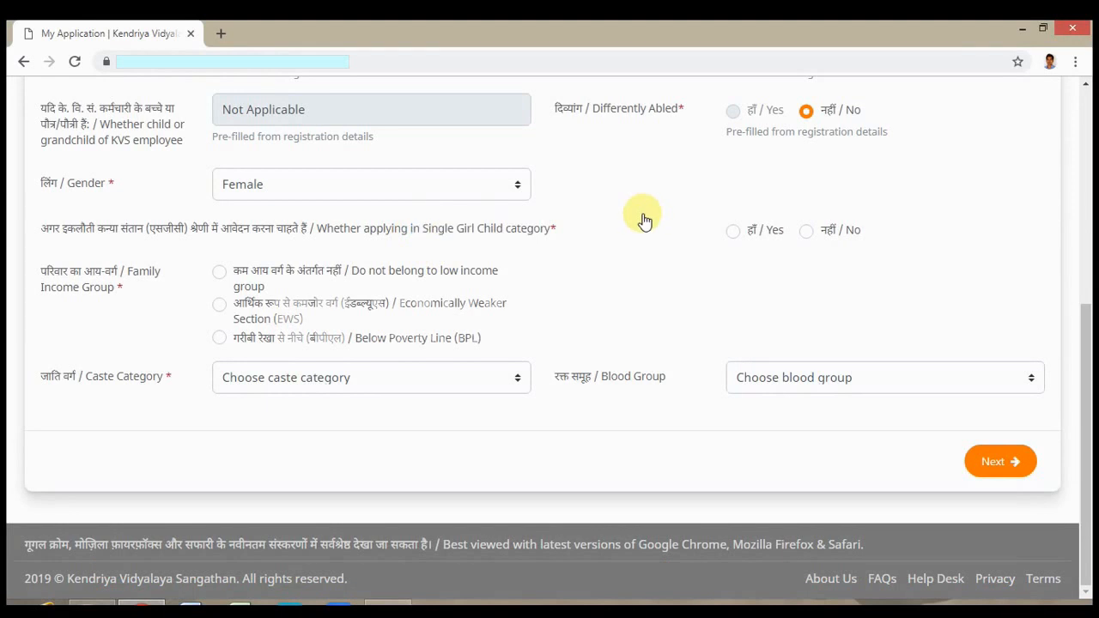
Step: Answer Yes to Single Girl Child and No to twin/triplet sibling, then review the income options
{"action": "left_click", "coordinate": [734, 240]}
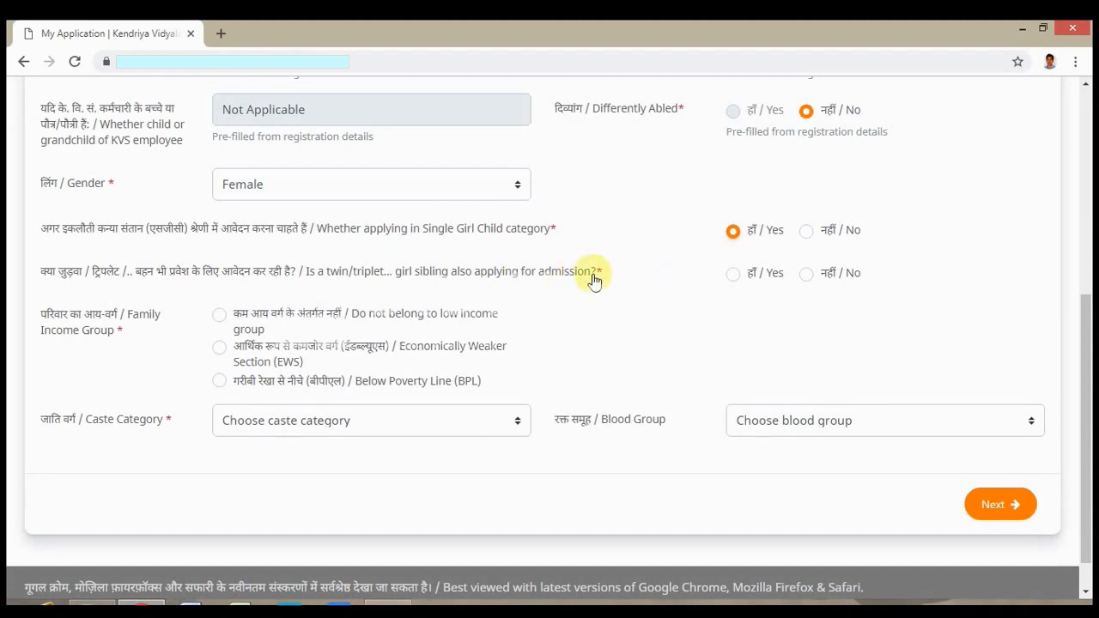
{"action": "left_click", "coordinate": [807, 277]}
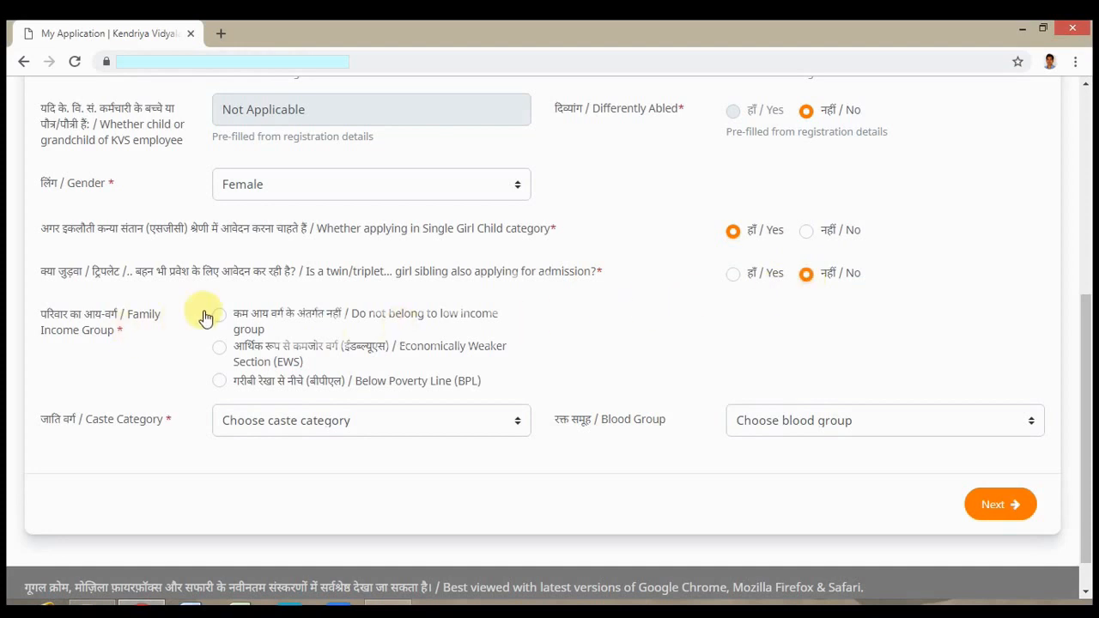
{"action": "double_click", "coordinate": [239, 314]}
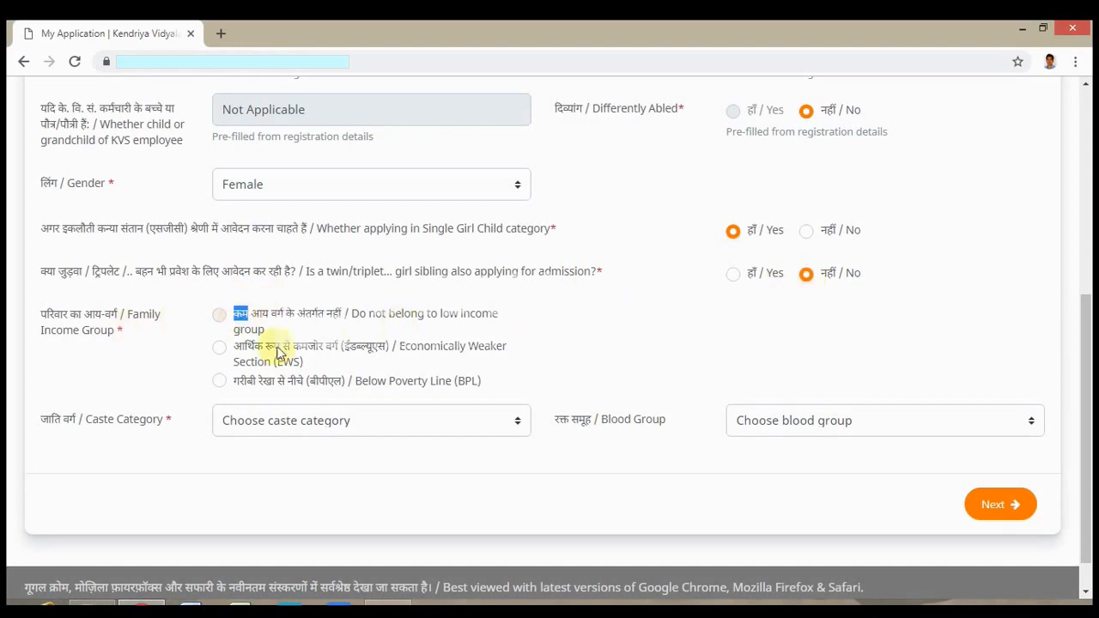
{"action": "left_click_drag", "start_coordinate": [276, 352], "coordinate": [489, 393]}
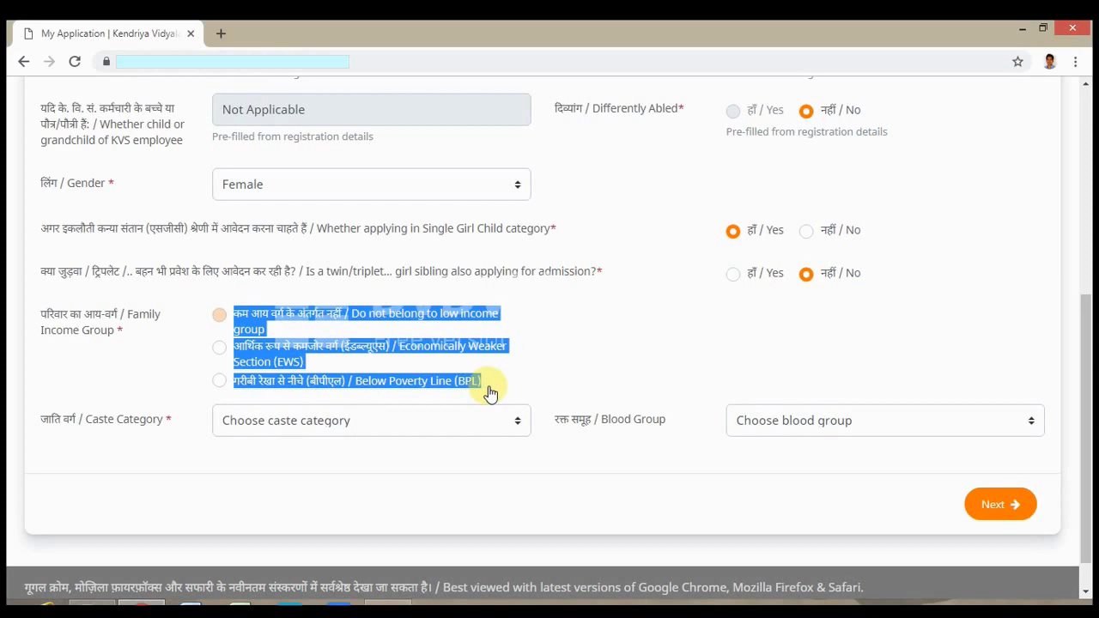
{"action": "left_click", "coordinate": [541, 361]}
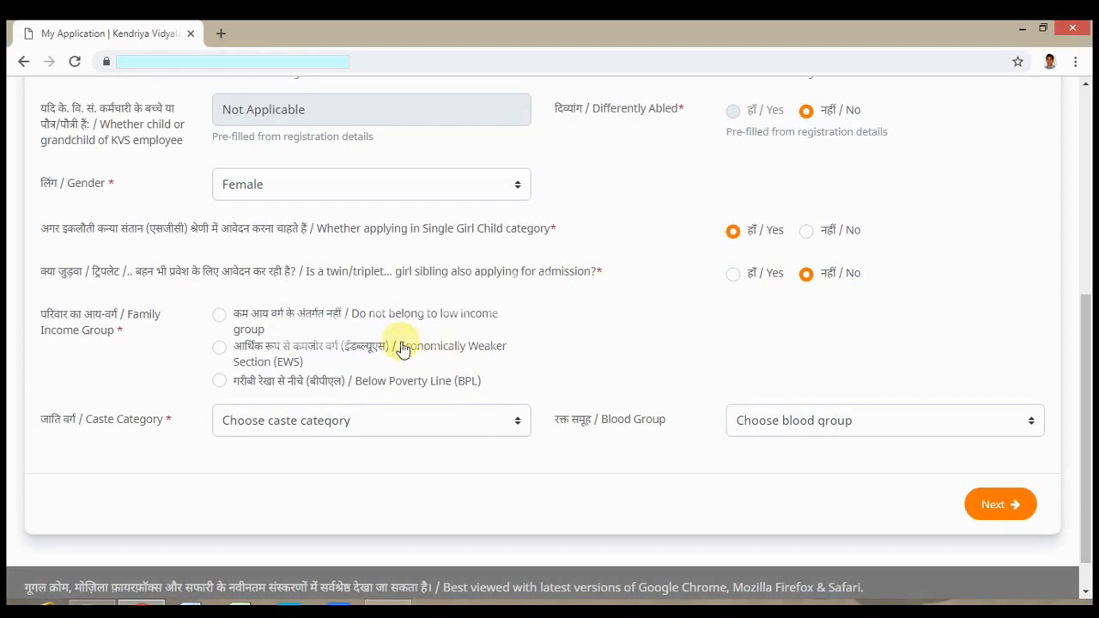
{"action": "left_click_drag", "start_coordinate": [401, 347], "coordinate": [515, 388]}
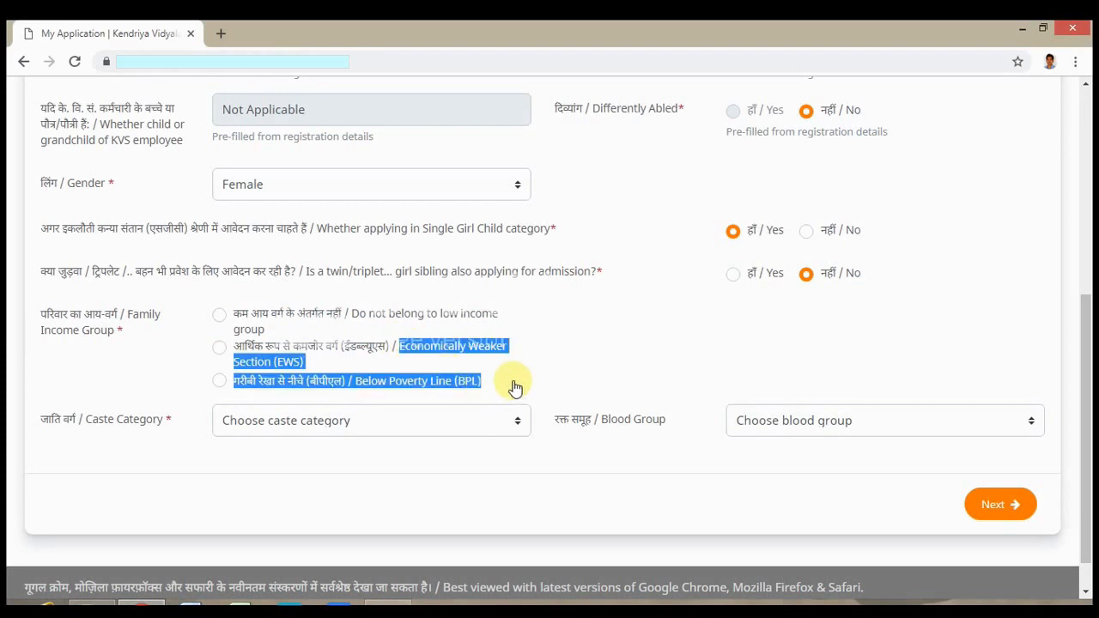
{"action": "left_click", "coordinate": [515, 387]}
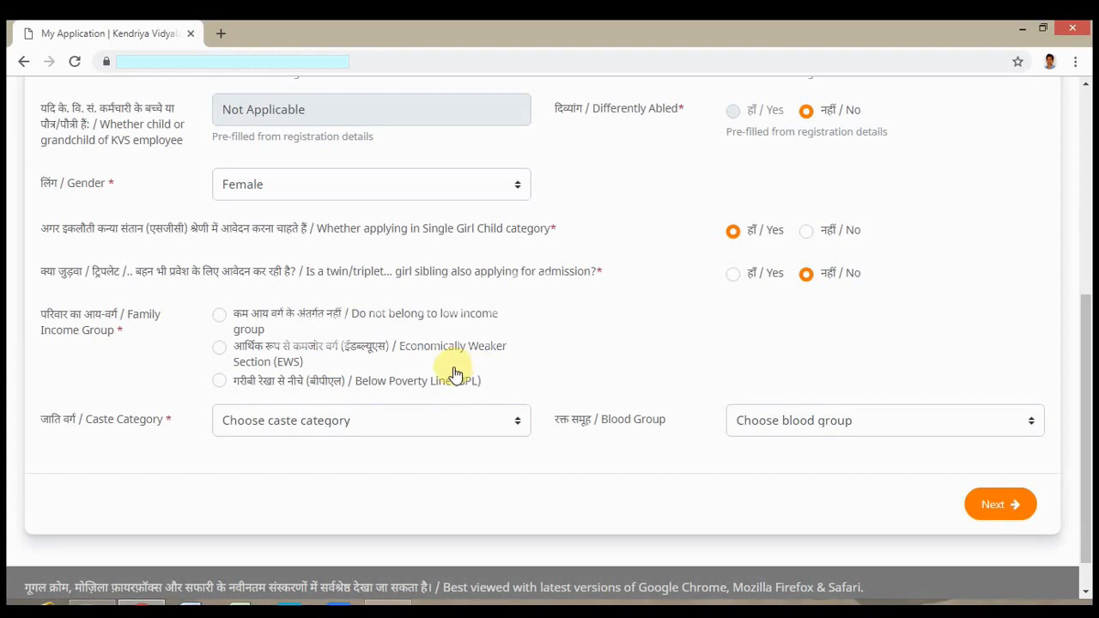
Step: Try the EWS and BPL income groups, then settle on 'Do not belong to low income group'
{"action": "left_click", "coordinate": [220, 348]}
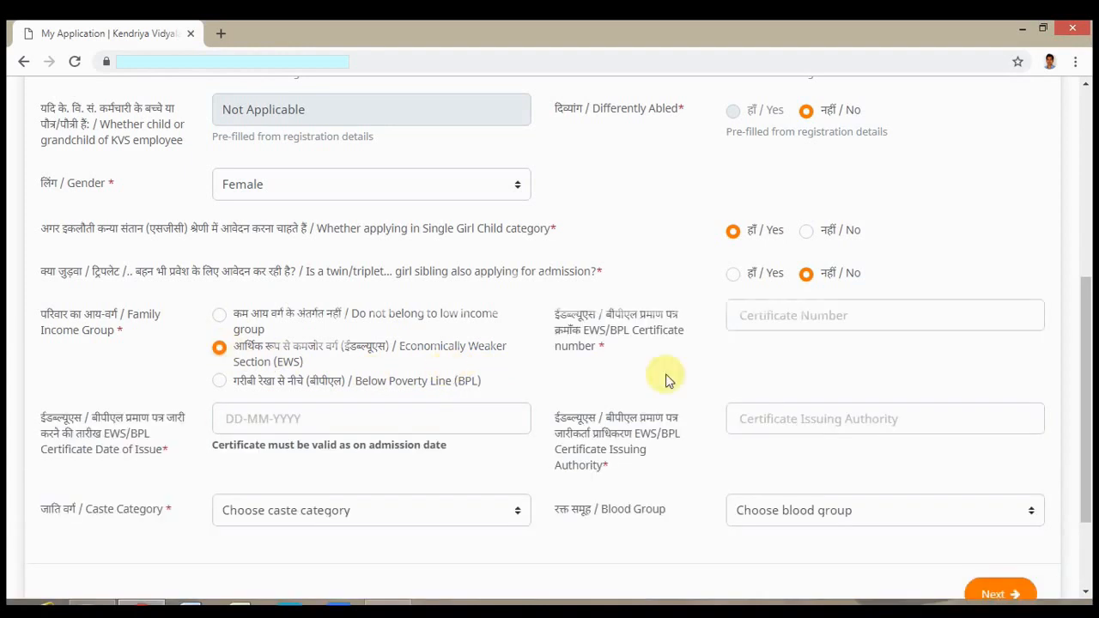
{"action": "left_click", "coordinate": [774, 315]}
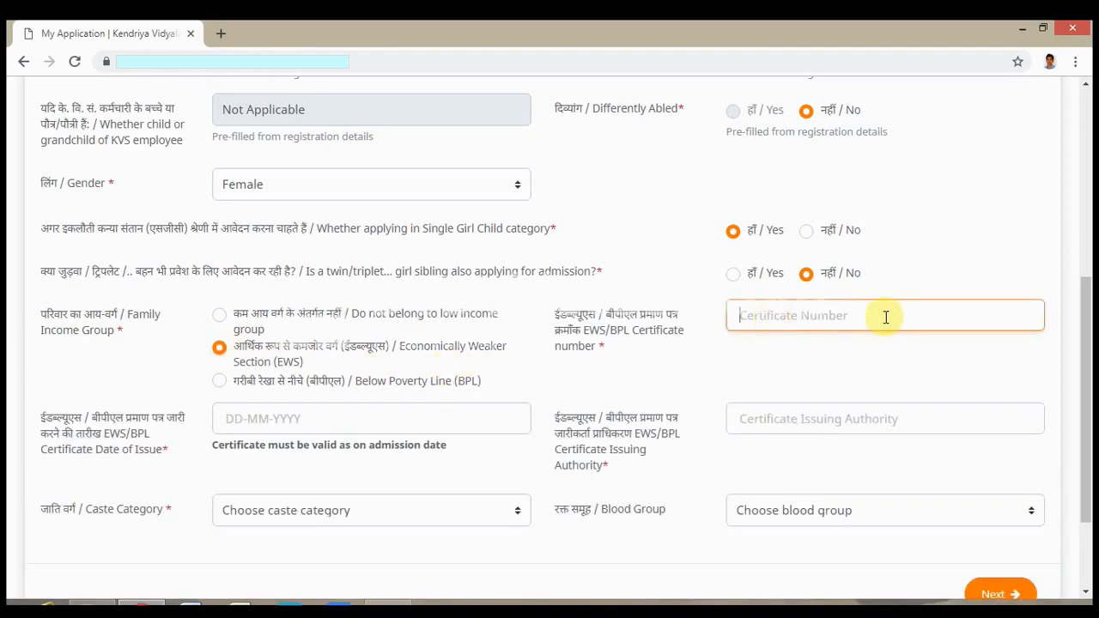
{"action": "left_click", "coordinate": [240, 384]}
{"action": "left_click", "coordinate": [744, 318]}
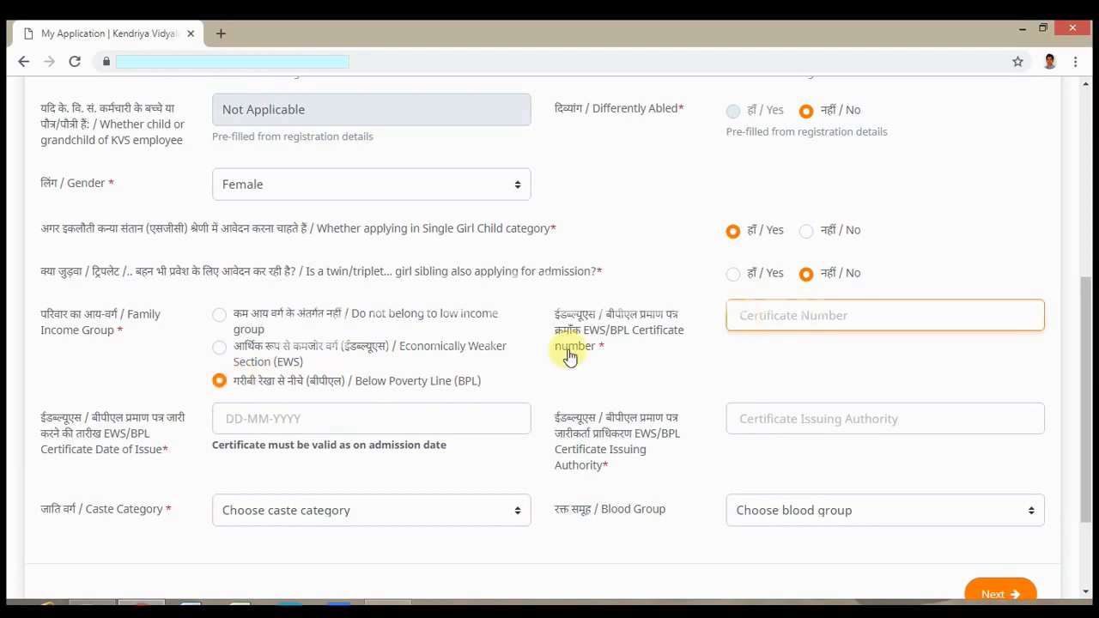
{"action": "left_click", "coordinate": [220, 316]}
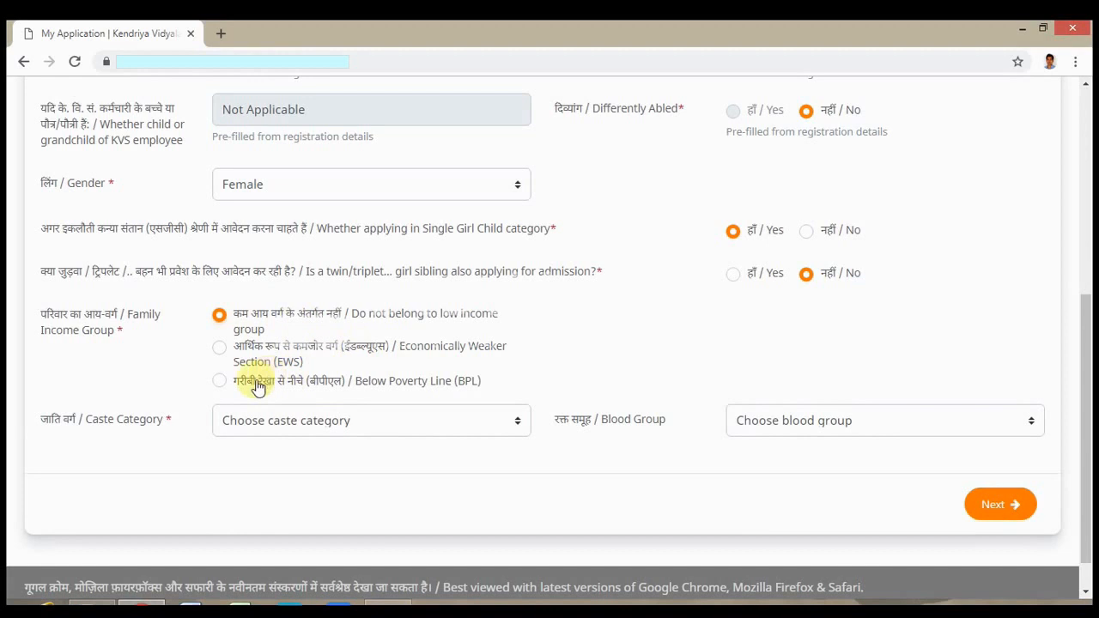
Step: Pick OBC (Non-Creamy Layer) from the Caste Category list and keep it after rechecking
{"action": "left_click", "coordinate": [281, 426]}
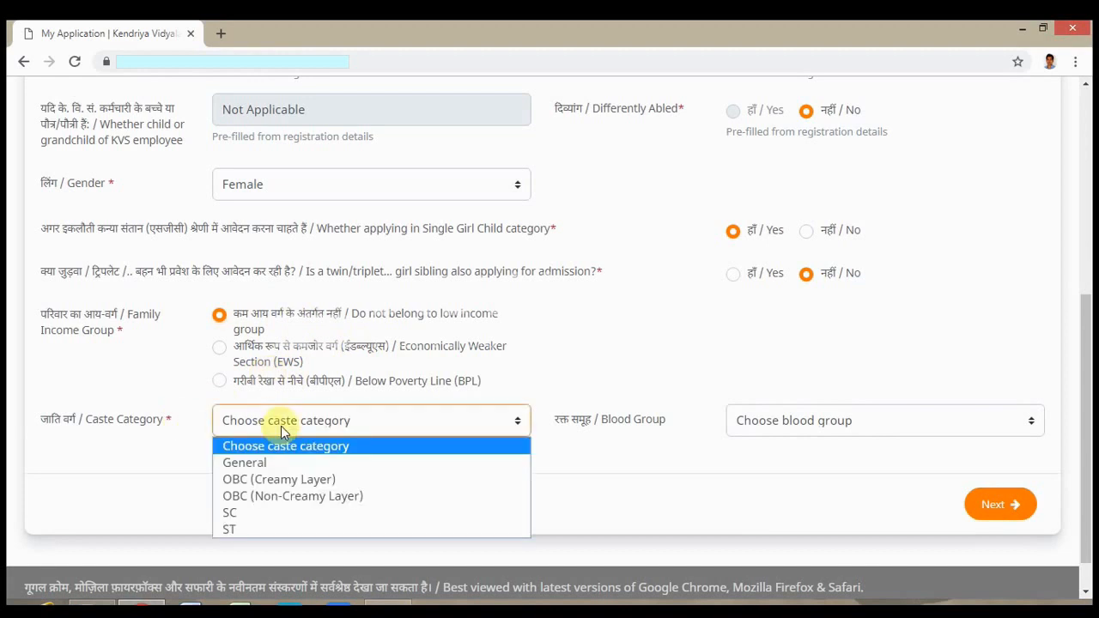
{"action": "left_click", "coordinate": [280, 426]}
{"action": "scroll", "coordinate": [281, 429], "scroll_direction": "down", "scroll_amount": 1}
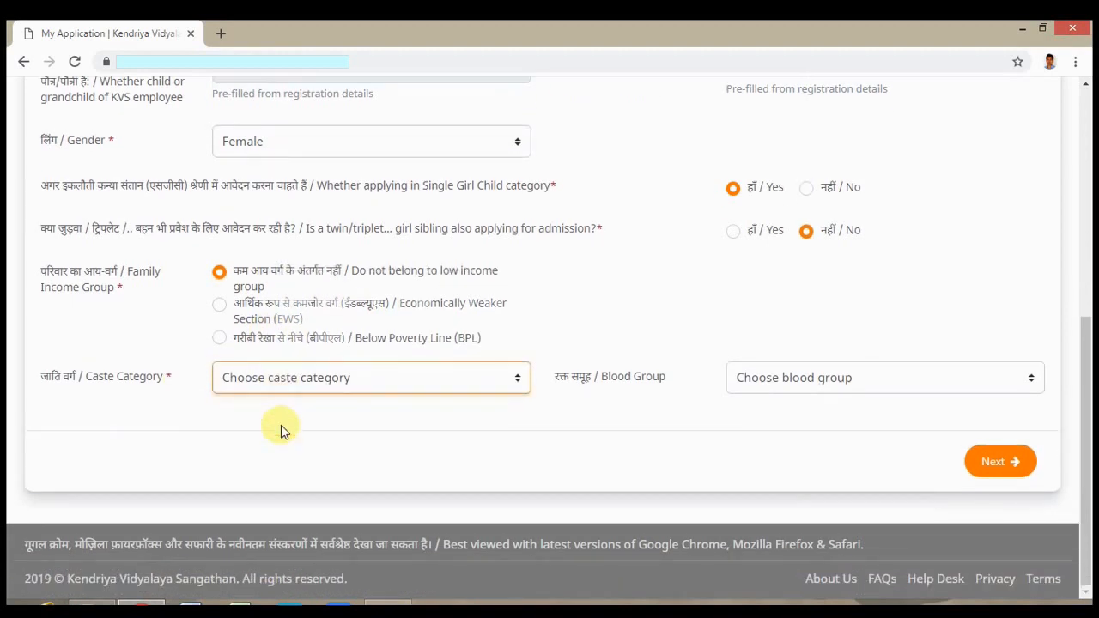
{"action": "left_click", "coordinate": [284, 384]}
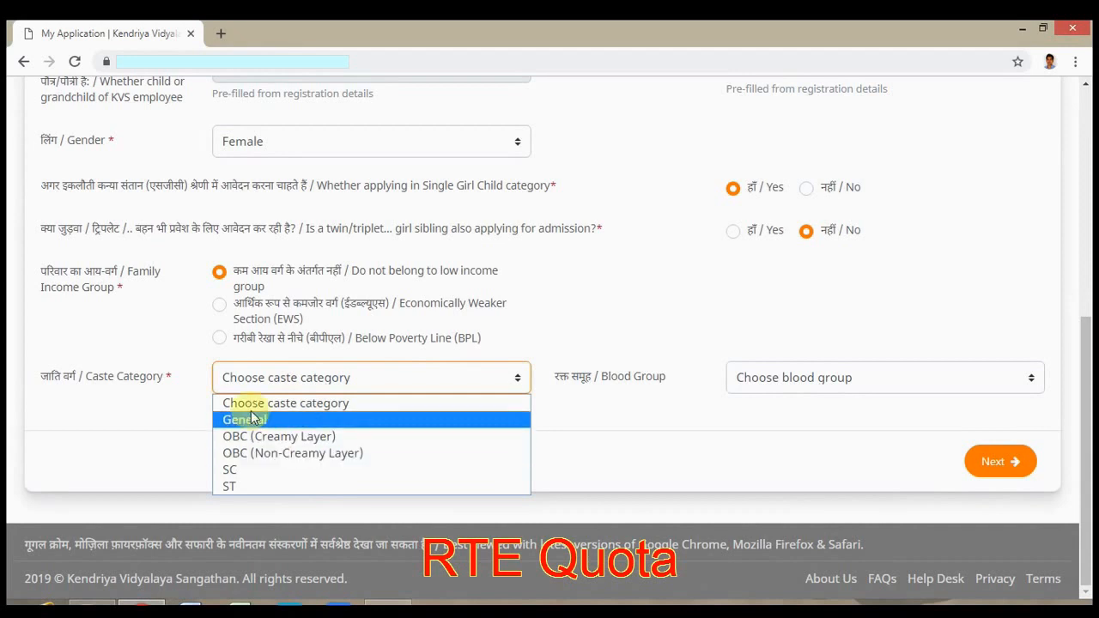
{"action": "left_click", "coordinate": [279, 453]}
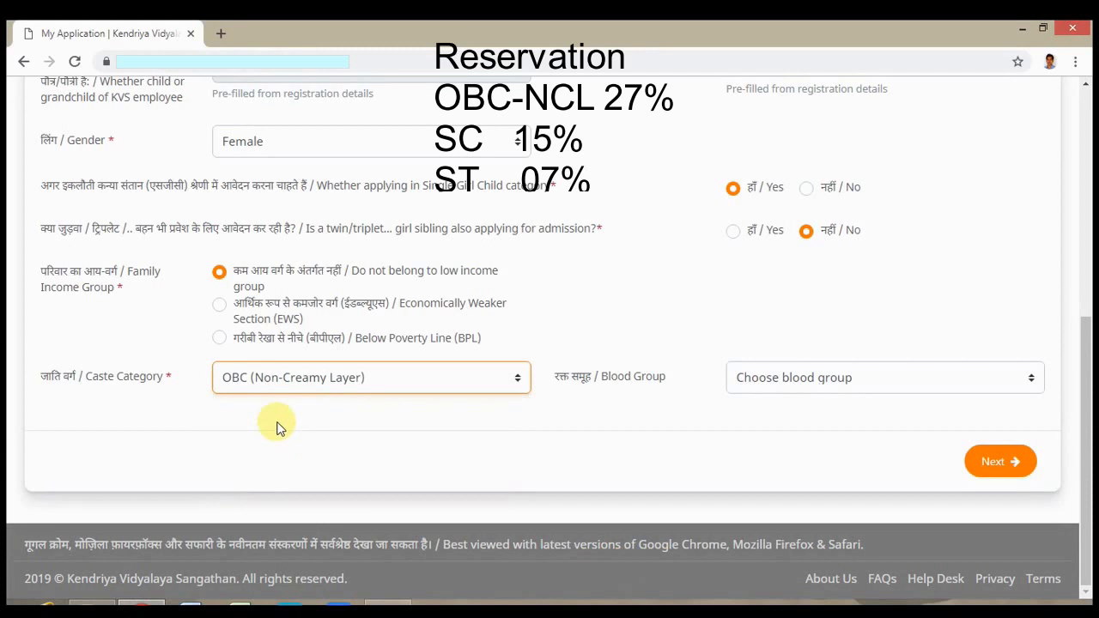
{"action": "left_click", "coordinate": [374, 387]}
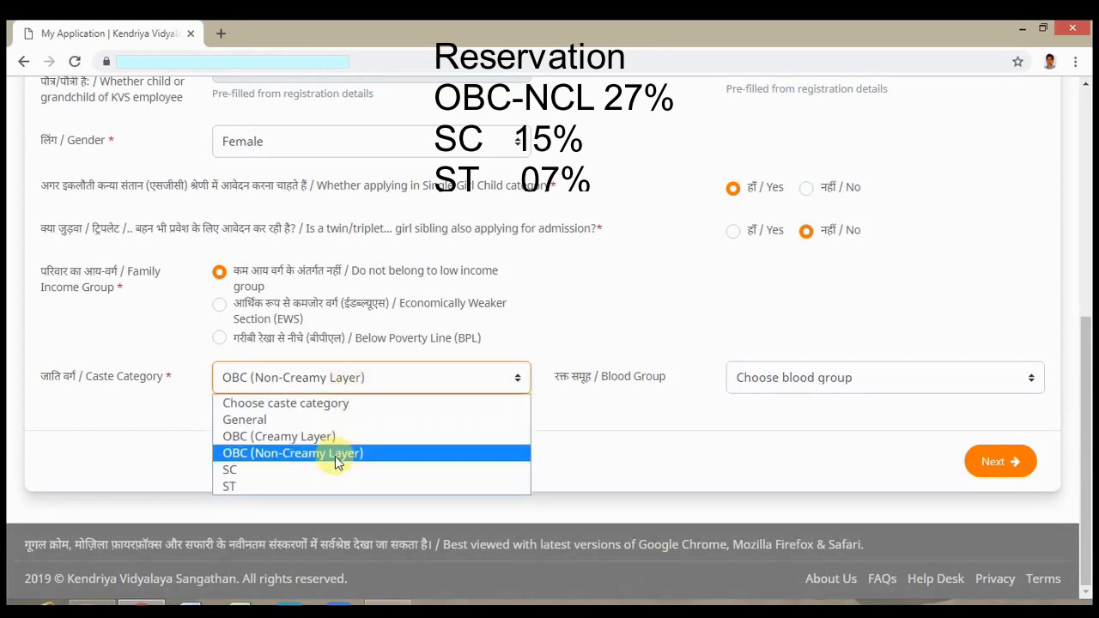
{"action": "left_click", "coordinate": [335, 455]}
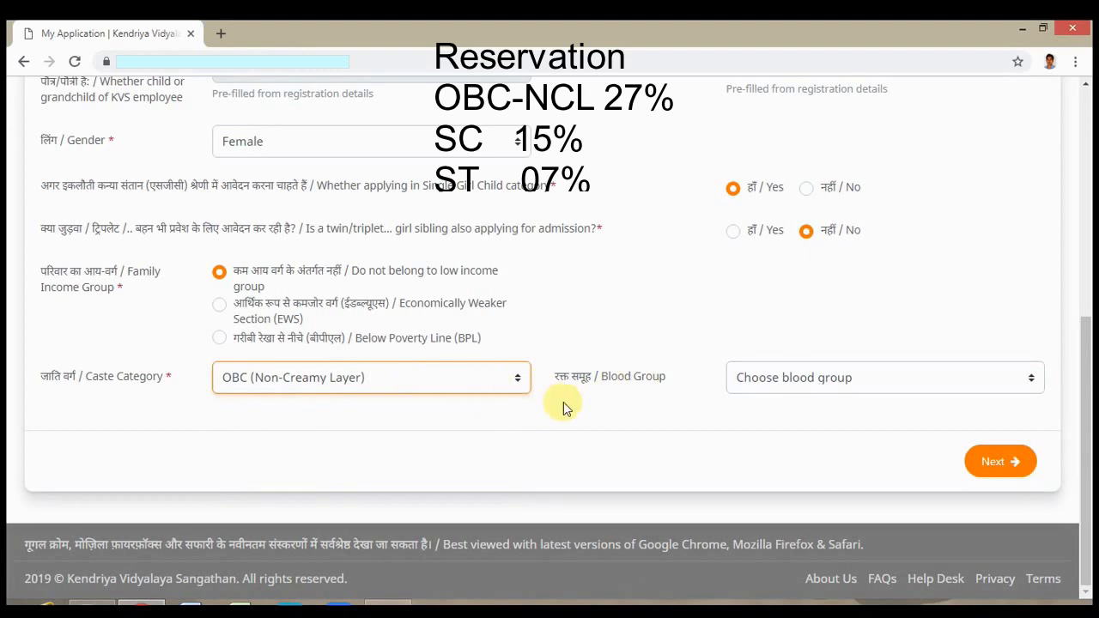
Step: Set the blood group to B +ve and continue to the Parent Details step
{"action": "left_click", "coordinate": [789, 380]}
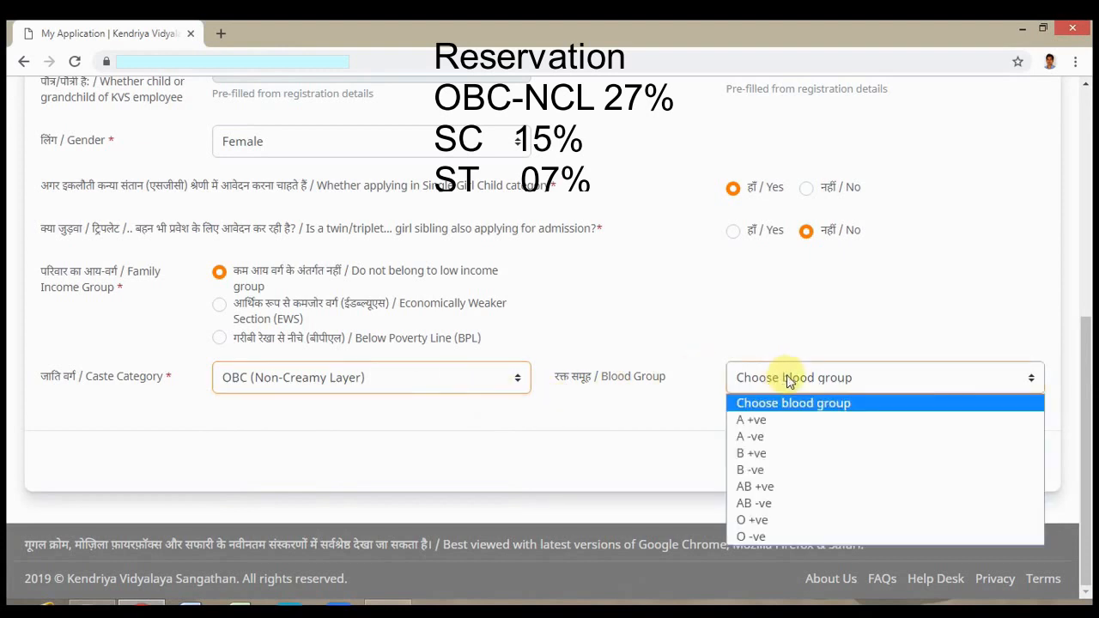
{"action": "left_click", "coordinate": [769, 452]}
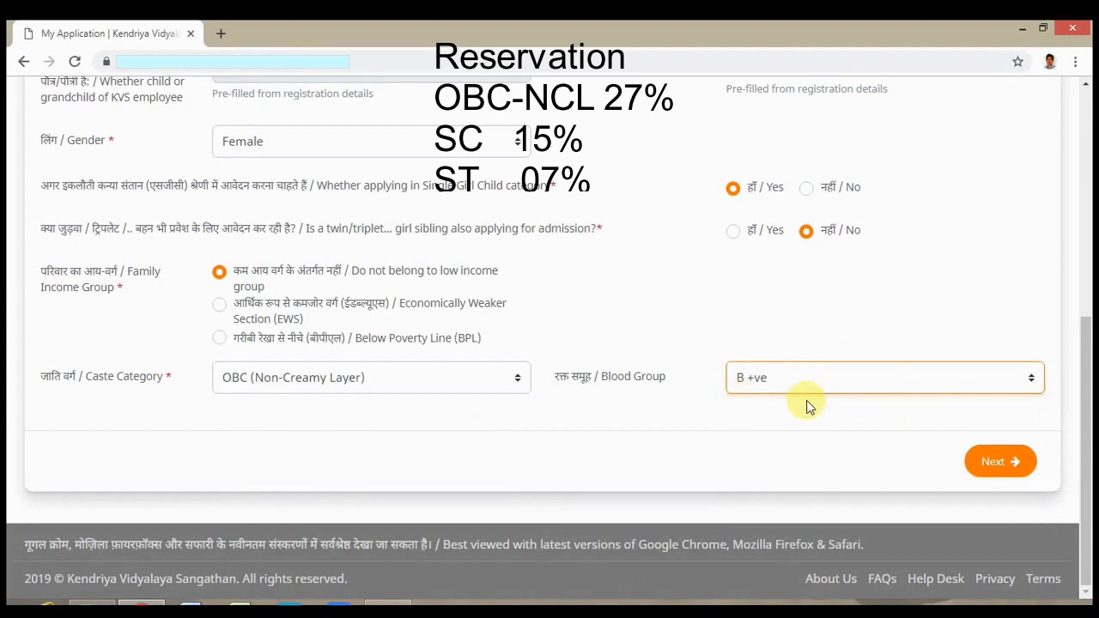
{"action": "left_click", "coordinate": [998, 463]}
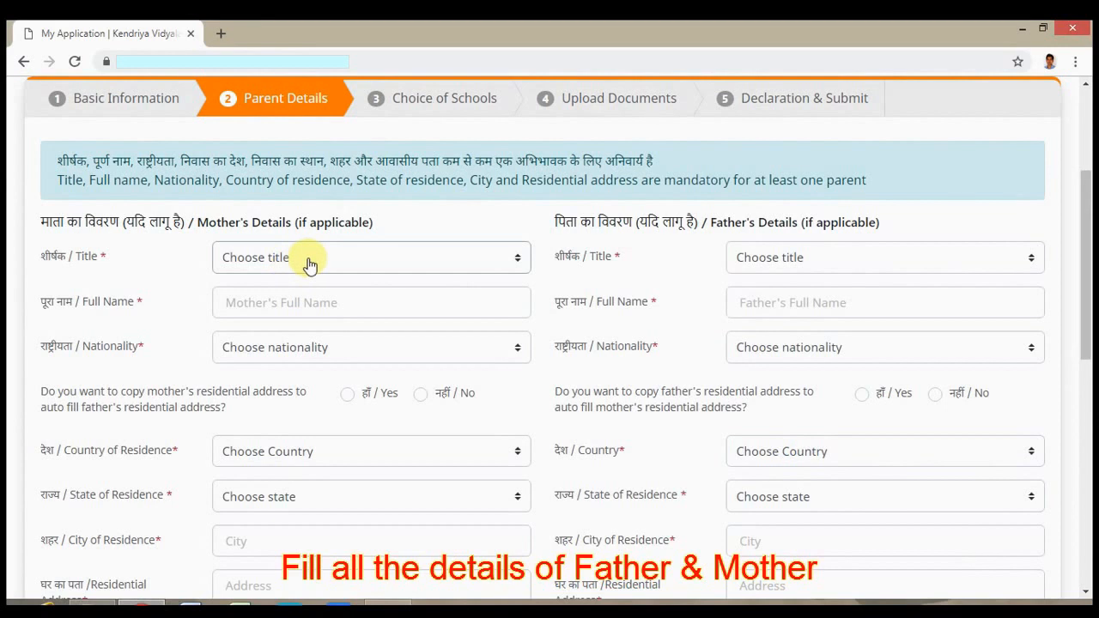
Step: Set the mother's title to Mrs., correct the organisation to EDUCATION (SCHOOL), and go to Choice of Schools
{"action": "left_click", "coordinate": [310, 264]}
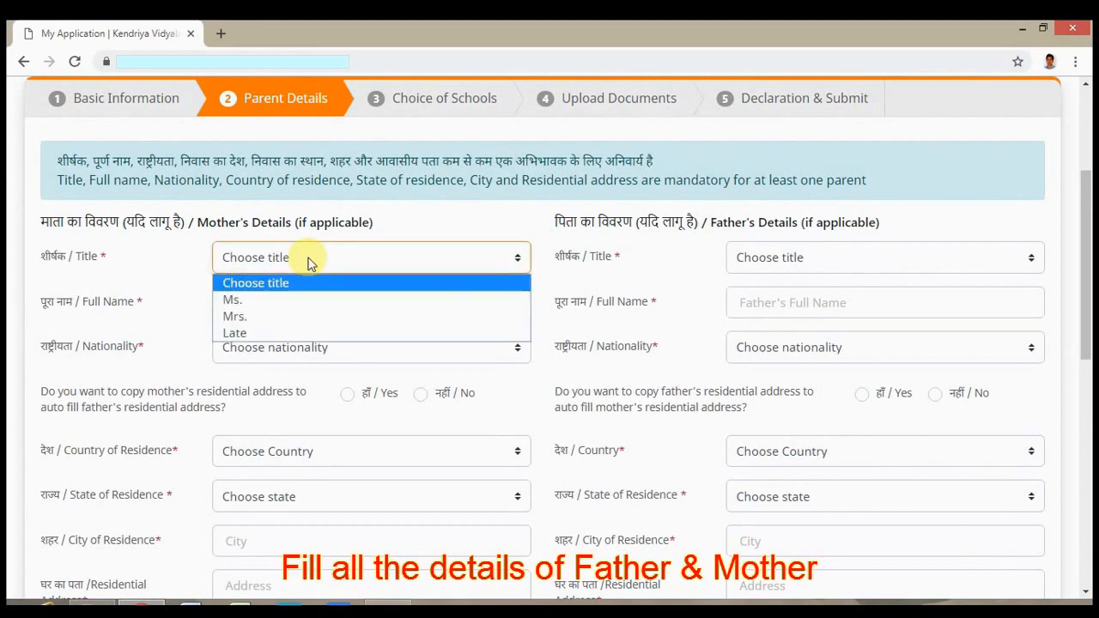
{"action": "left_click", "coordinate": [297, 316]}
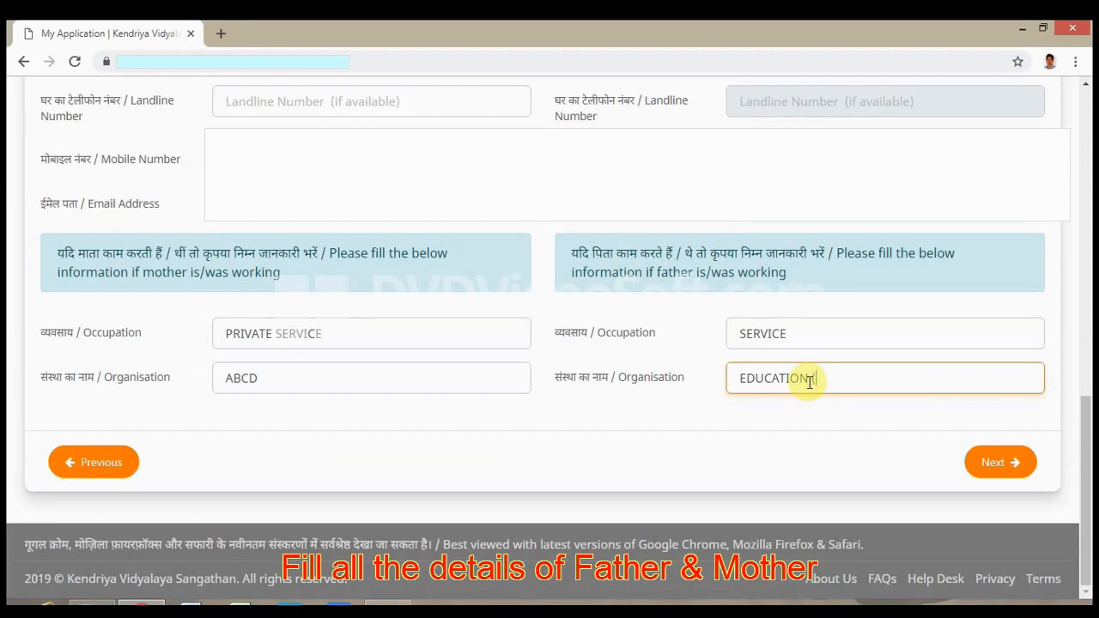
{"action": "type", "text": "OOL)"}
{"action": "left_click", "coordinate": [808, 383]}
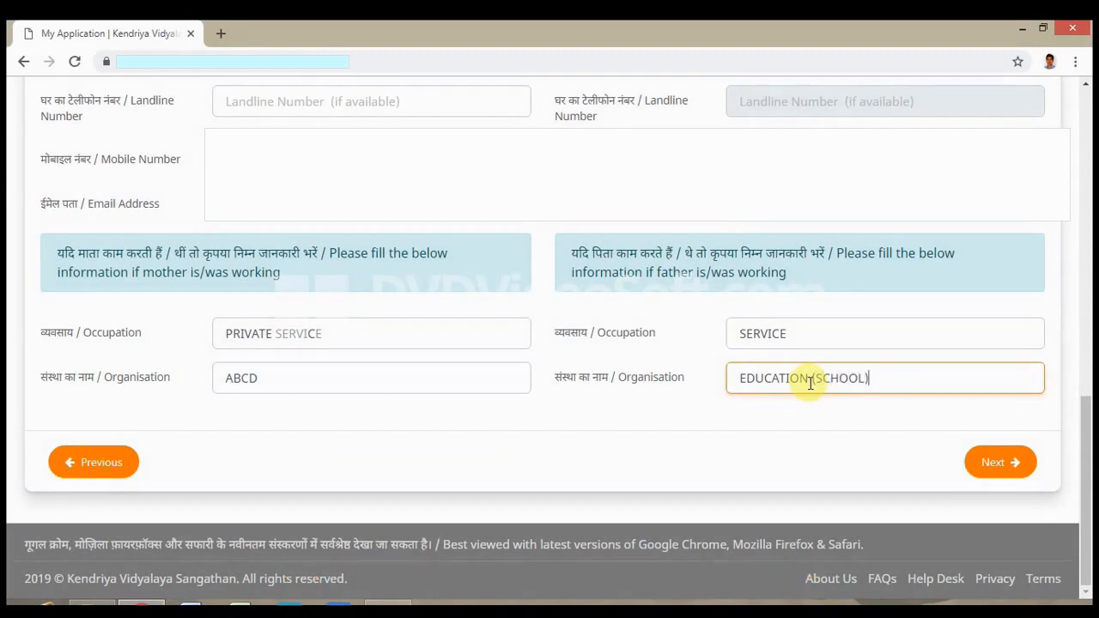
{"action": "left_click", "coordinate": [1007, 464]}
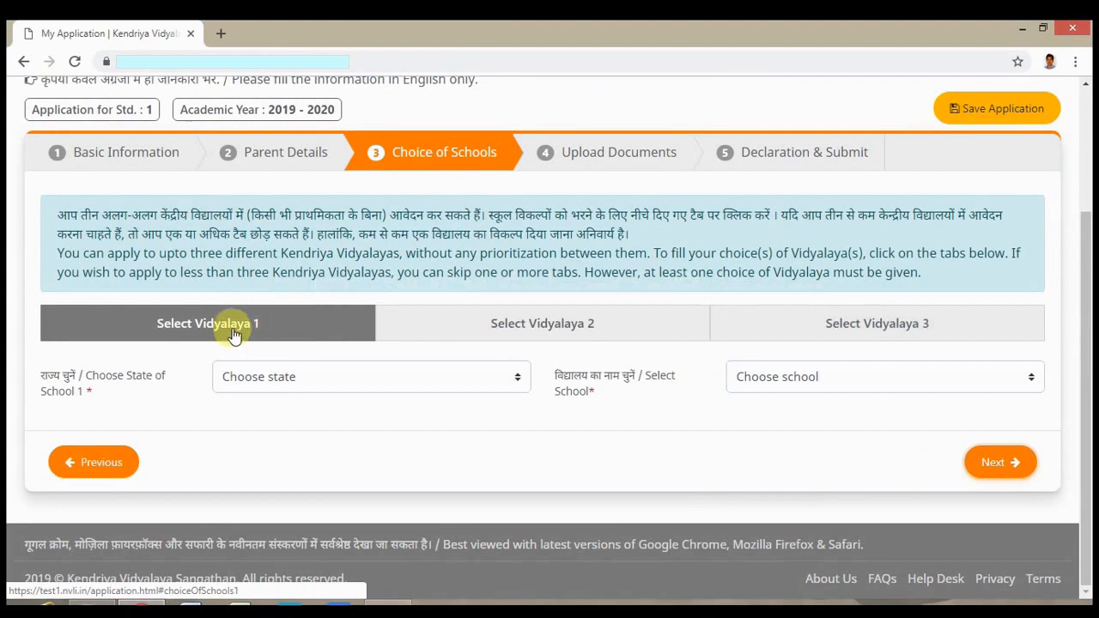
Step: Set the state for Vidyalaya 1 to Odisha
{"action": "left_click", "coordinate": [279, 381]}
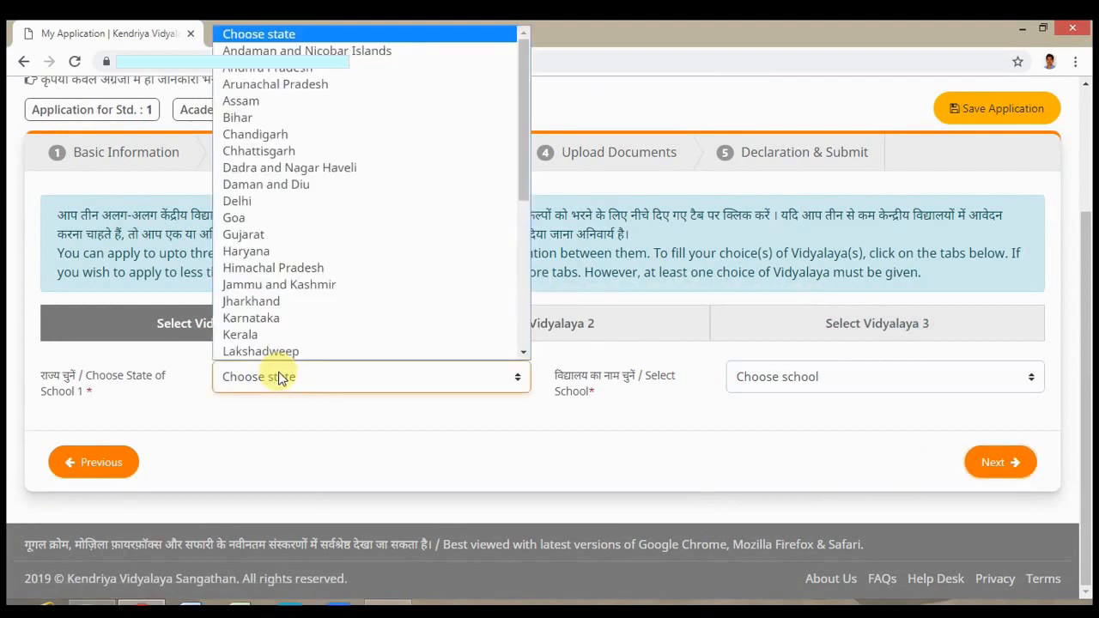
{"action": "scroll", "coordinate": [290, 315], "scroll_direction": "down", "scroll_amount": 5}
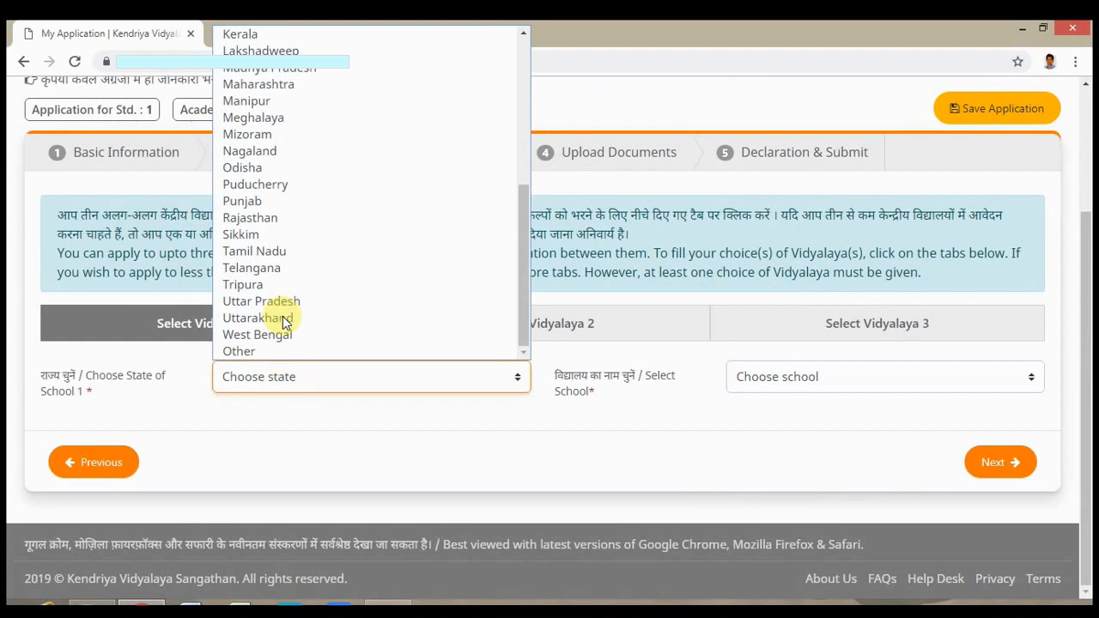
{"action": "left_click", "coordinate": [263, 168]}
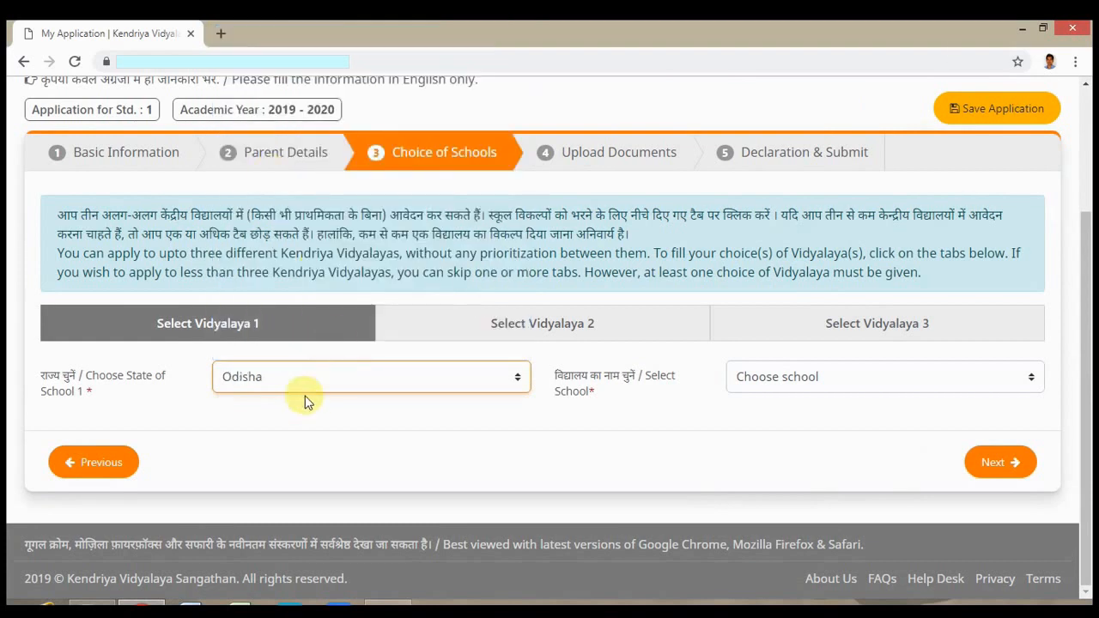
Step: Choose KV JHARSUGUDA from the list of Odisha schools
{"action": "left_click", "coordinate": [869, 381]}
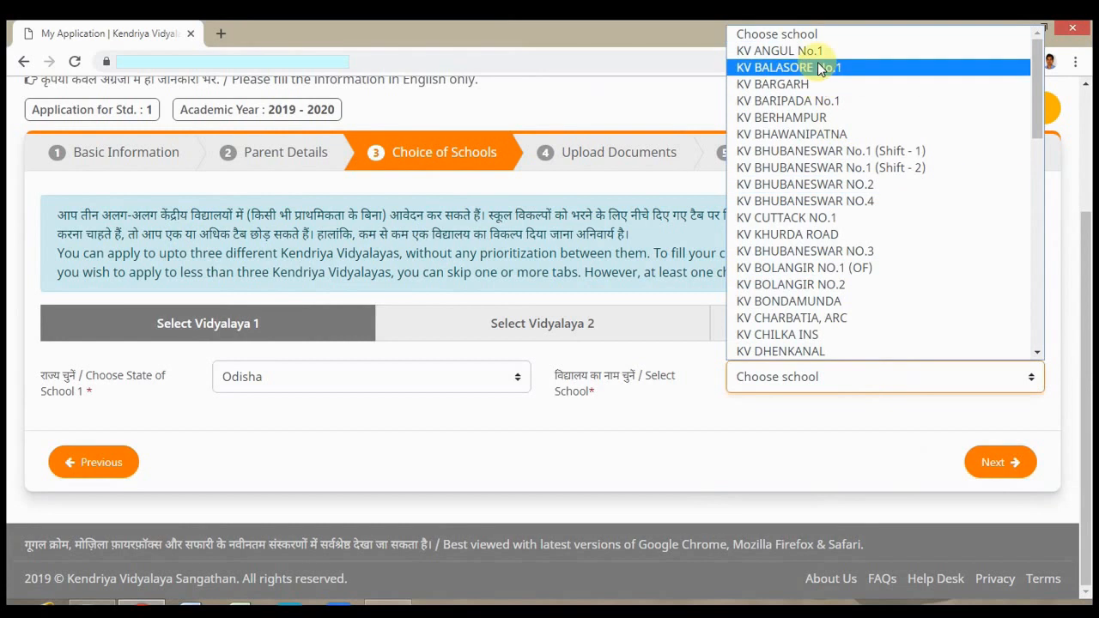
{"action": "scroll", "coordinate": [818, 217], "scroll_direction": "down", "scroll_amount": 4}
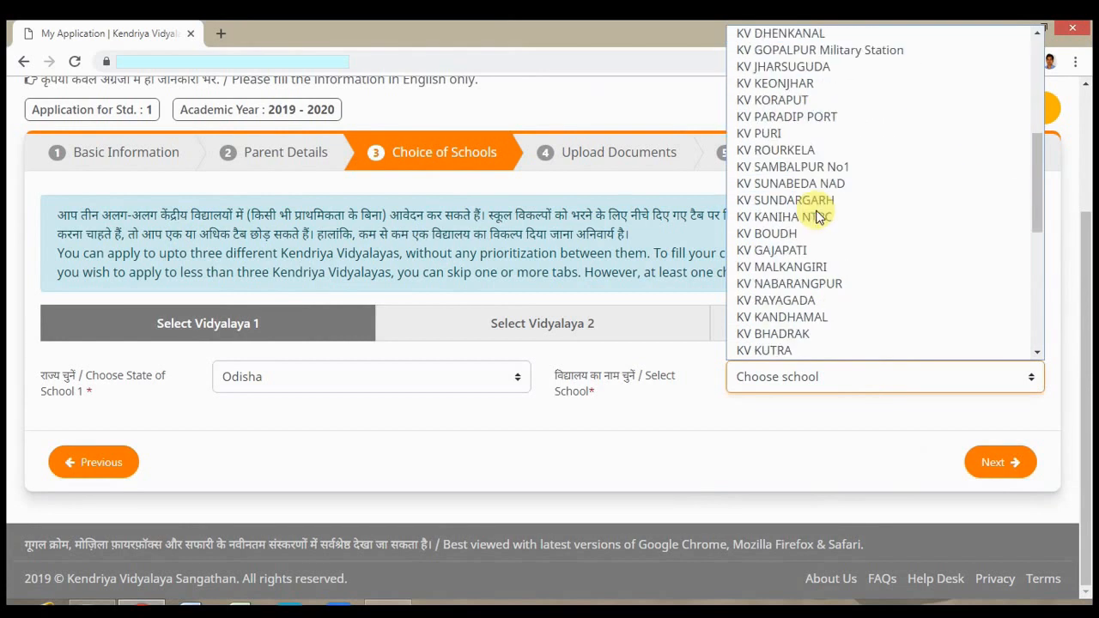
{"action": "scroll", "coordinate": [818, 218], "scroll_direction": "down", "scroll_amount": 4}
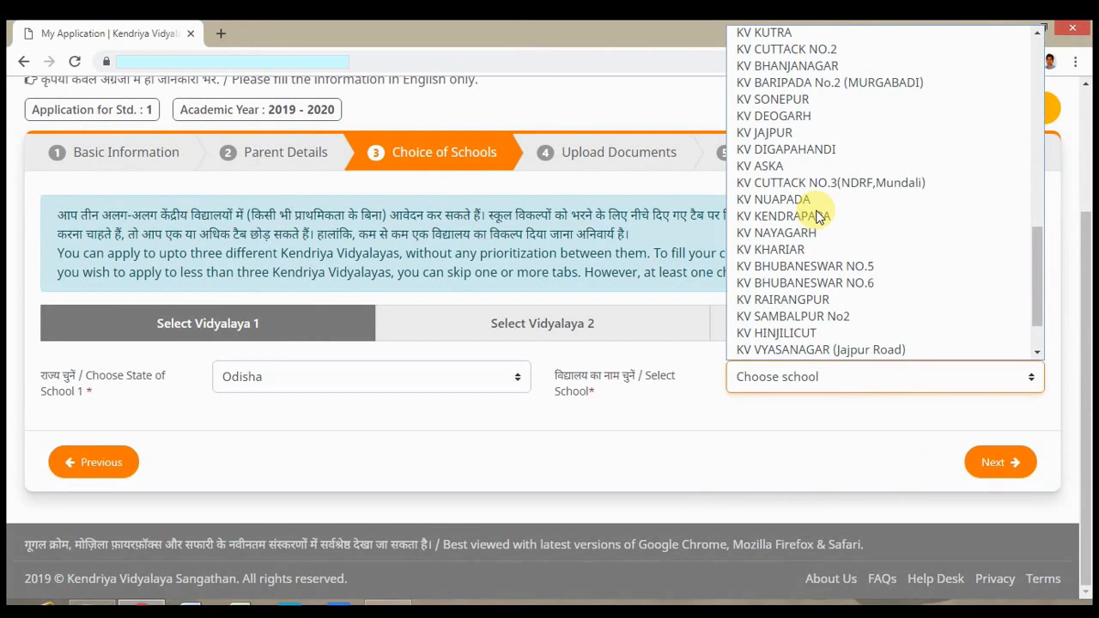
{"action": "scroll", "coordinate": [819, 217], "scroll_direction": "down", "scroll_amount": 1}
{"action": "scroll", "coordinate": [819, 217], "scroll_direction": "up", "scroll_amount": 4}
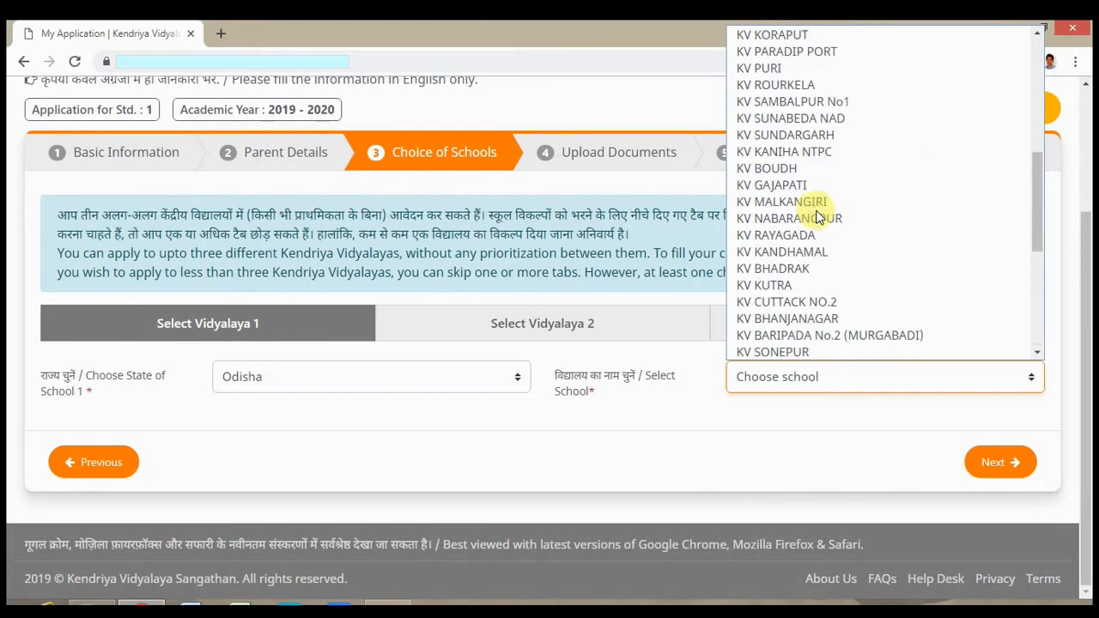
{"action": "scroll", "coordinate": [819, 217], "scroll_direction": "up", "scroll_amount": 2}
{"action": "scroll", "coordinate": [818, 217], "scroll_direction": "up", "scroll_amount": 2}
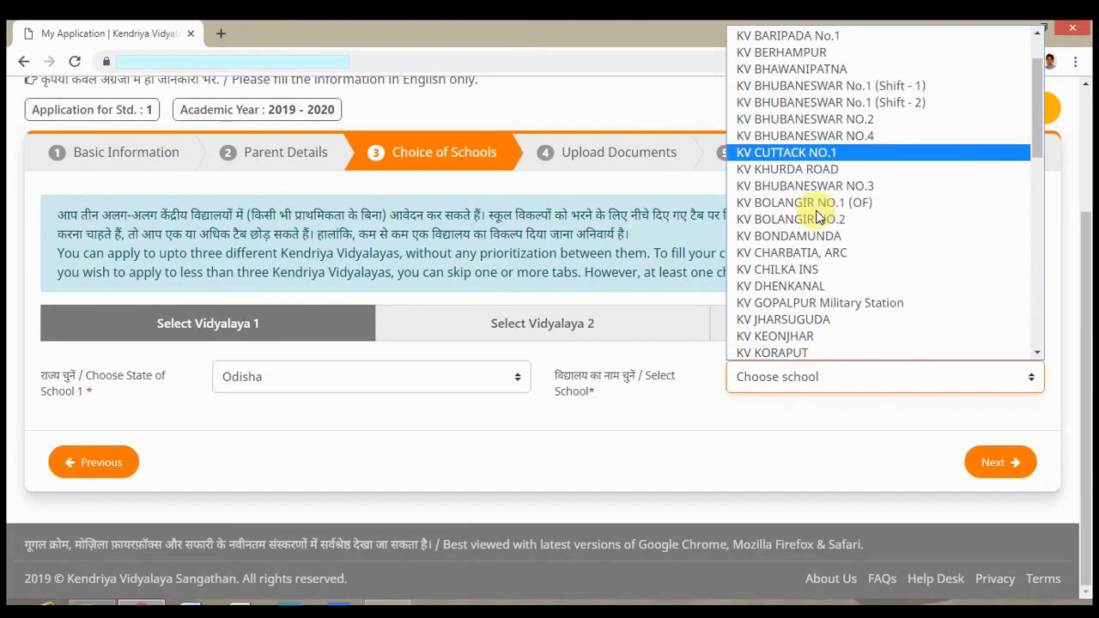
{"action": "scroll", "coordinate": [818, 218], "scroll_direction": "up", "scroll_amount": 1}
{"action": "scroll", "coordinate": [819, 217], "scroll_direction": "down", "scroll_amount": 3}
{"action": "scroll", "coordinate": [818, 217], "scroll_direction": "down", "scroll_amount": 1}
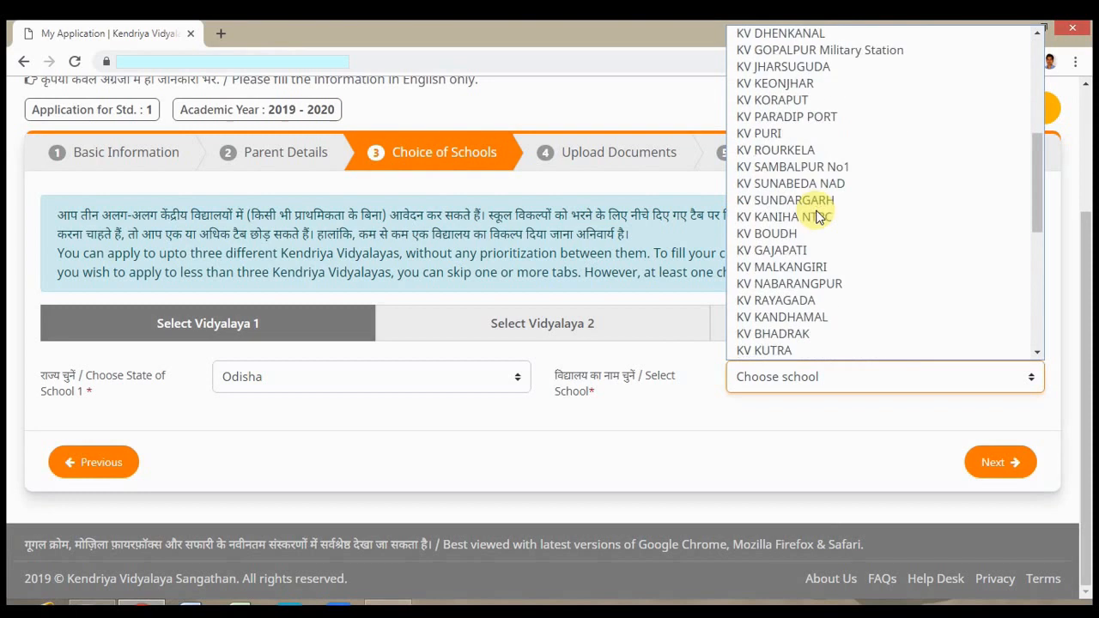
{"action": "left_click", "coordinate": [798, 67]}
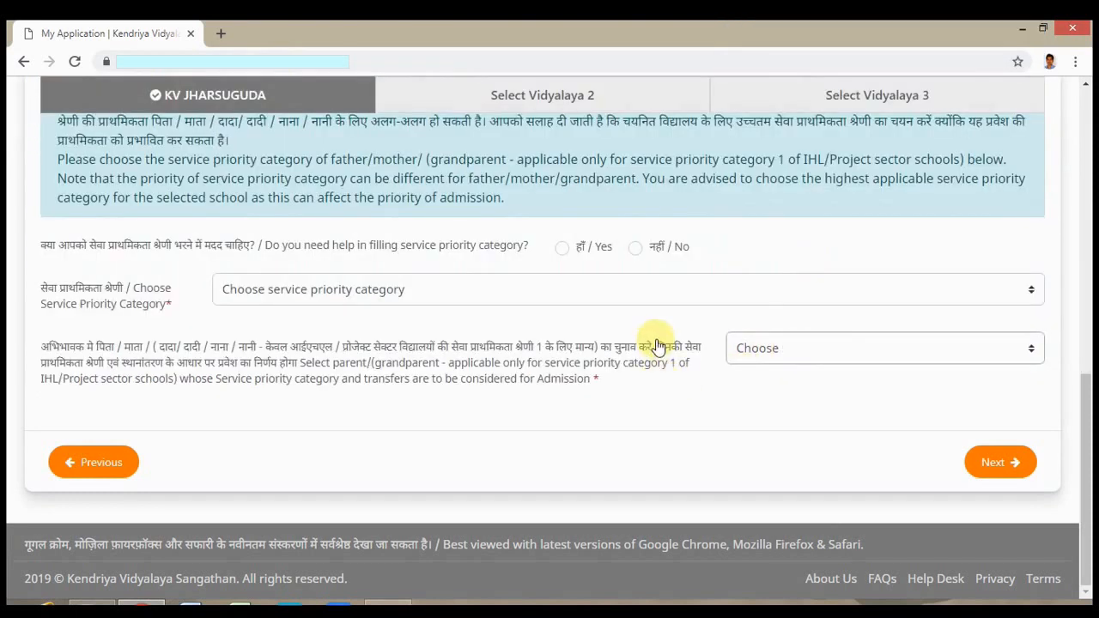
Step: Show the five service priority categories for KV JHARSUGUDA in the dropdown
{"action": "scroll", "coordinate": [658, 343], "scroll_direction": "up", "scroll_amount": 1}
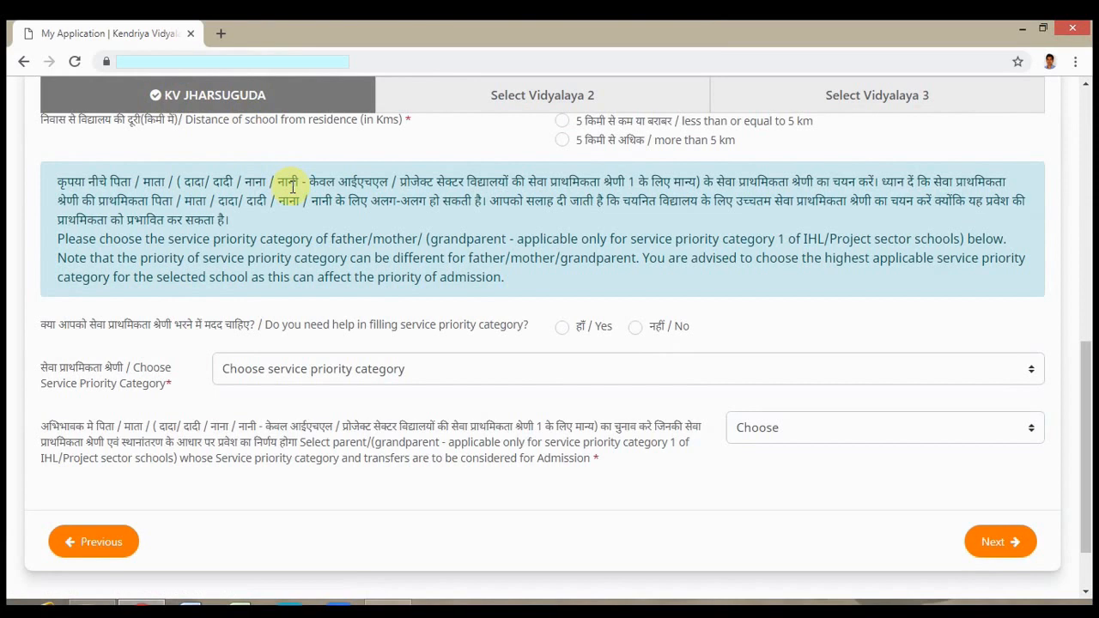
{"action": "scroll", "coordinate": [292, 186], "scroll_direction": "down", "scroll_amount": 1}
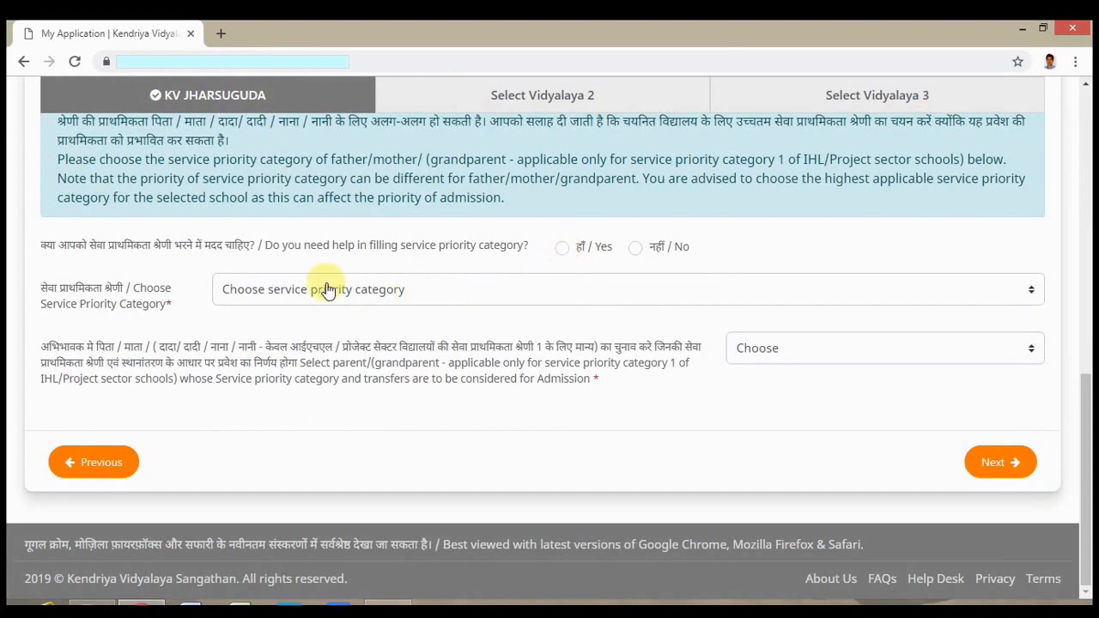
{"action": "left_click", "coordinate": [355, 290]}
{"action": "left_click", "coordinate": [357, 291]}
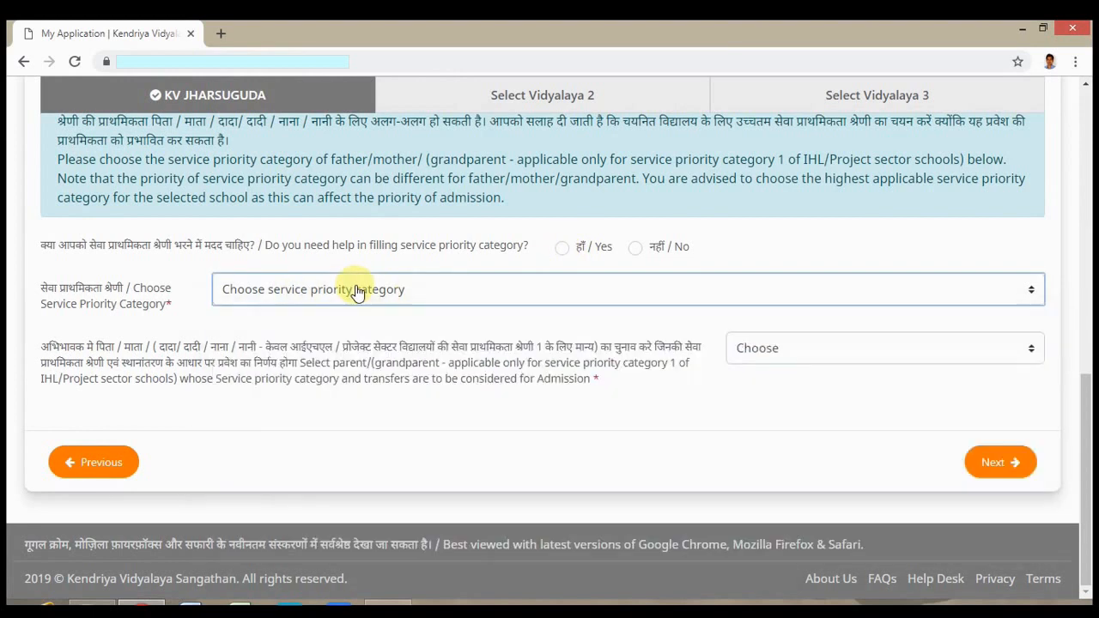
{"action": "left_click", "coordinate": [319, 292]}
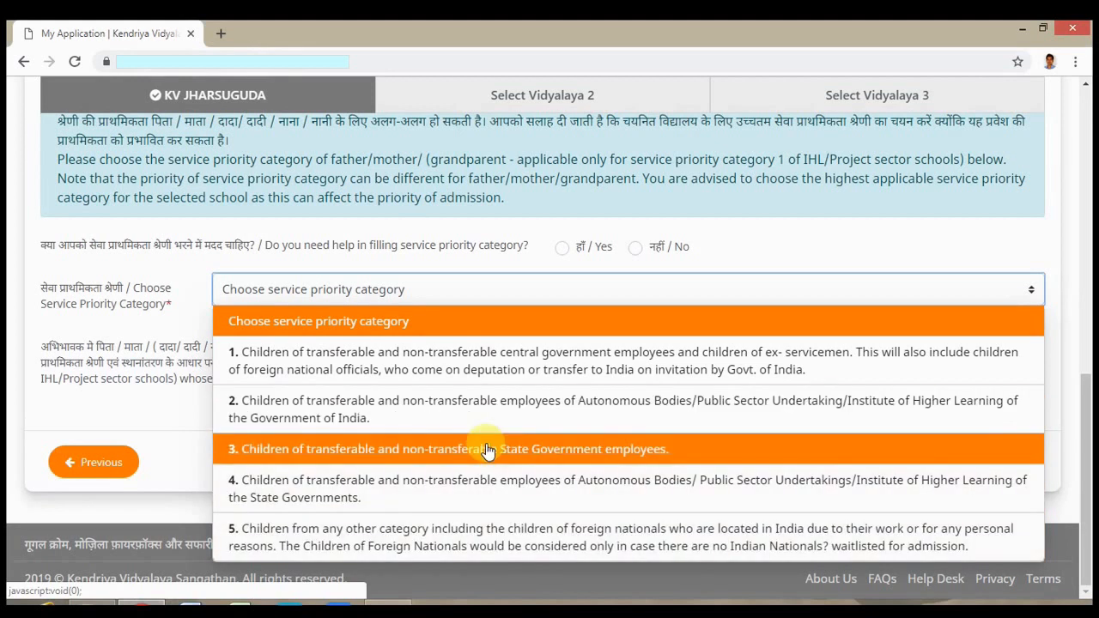
Step: Choose category 3, children of State Government employees, as the service priority
{"action": "left_click", "coordinate": [486, 450]}
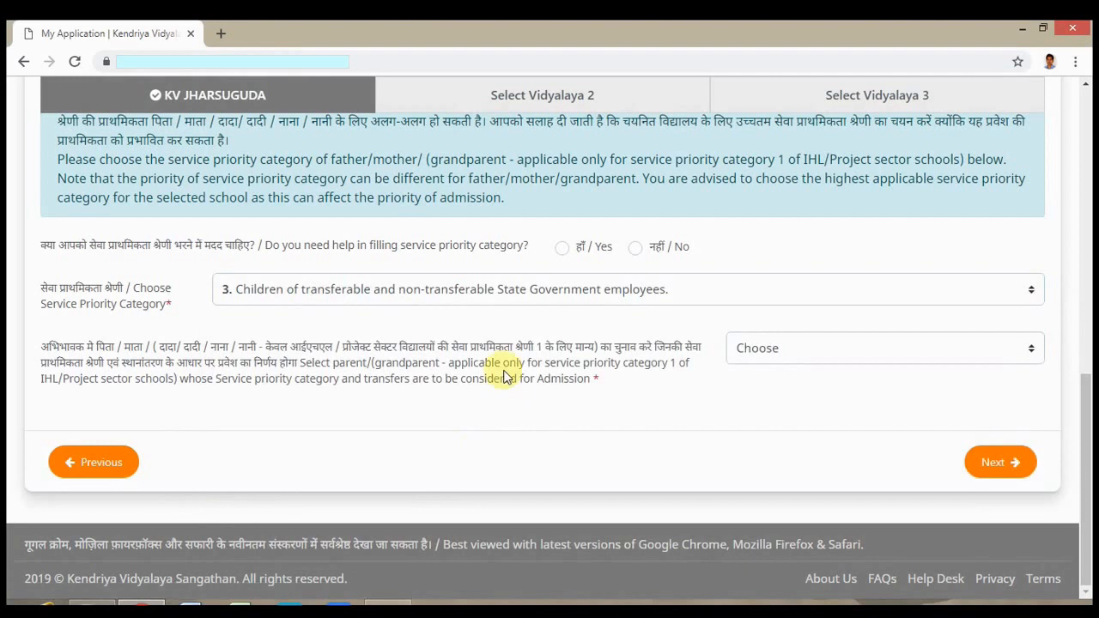
{"action": "left_click", "coordinate": [328, 289]}
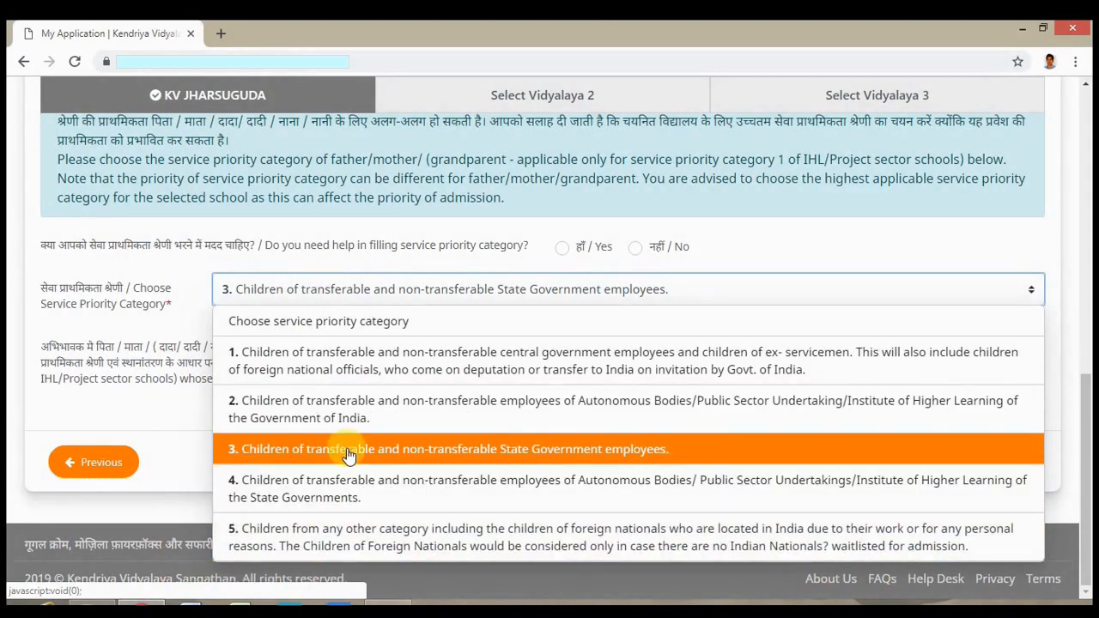
{"action": "left_click", "coordinate": [348, 453]}
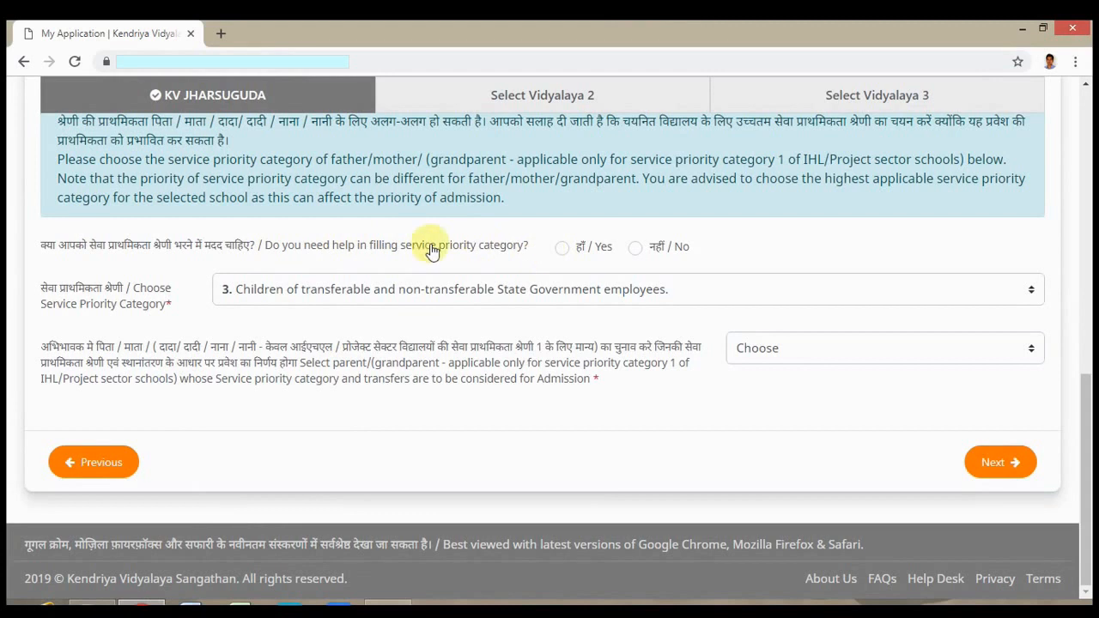
Step: Request help, set organisation to State Government Organizations and employment status to Permanent Working Parent
{"action": "left_click", "coordinate": [562, 247]}
{"action": "left_click", "coordinate": [377, 383]}
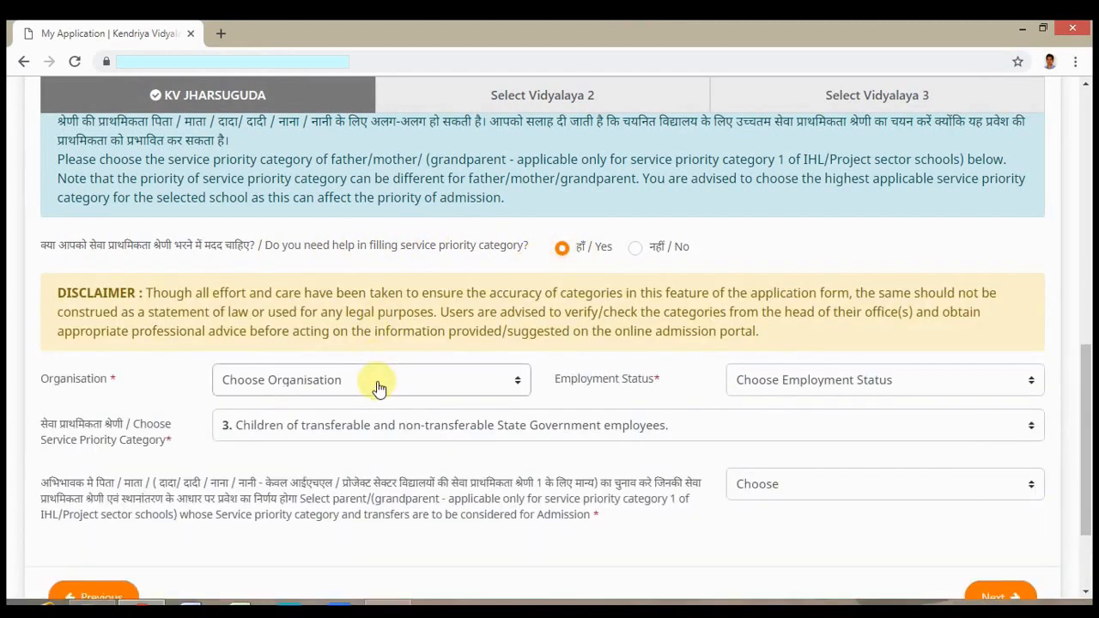
{"action": "scroll", "coordinate": [377, 381], "scroll_direction": "down", "scroll_amount": 1}
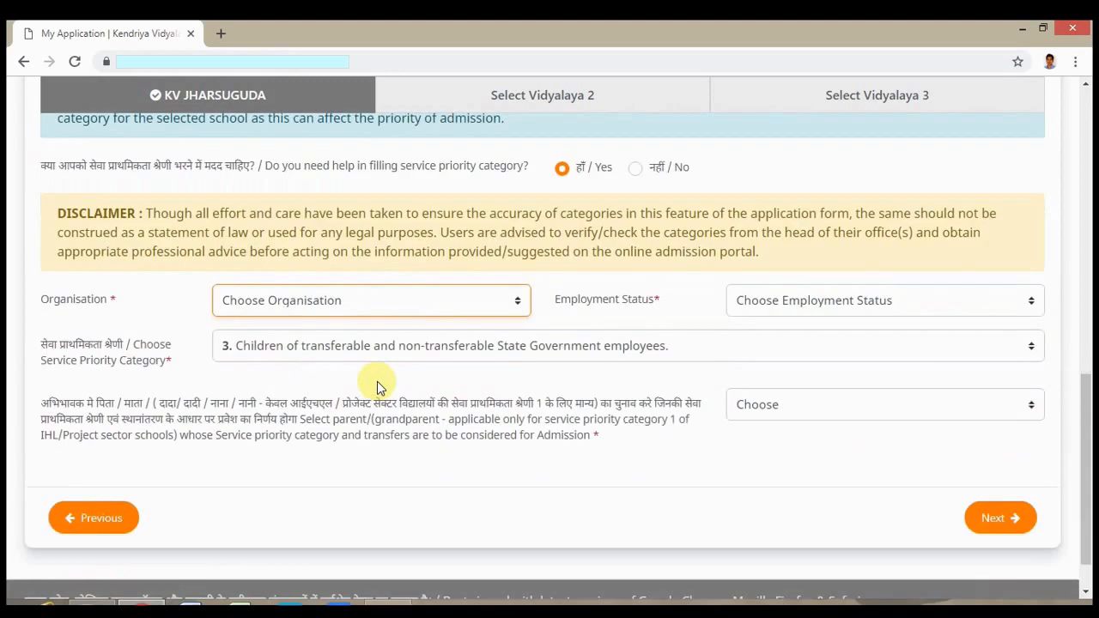
{"action": "left_click", "coordinate": [362, 296]}
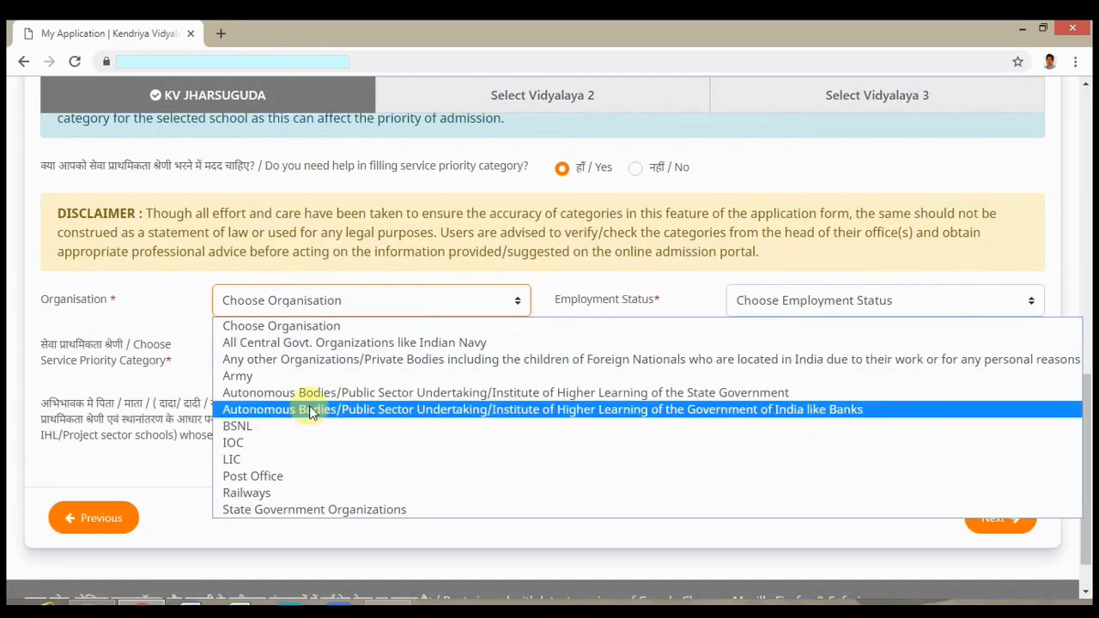
{"action": "left_click", "coordinate": [319, 509]}
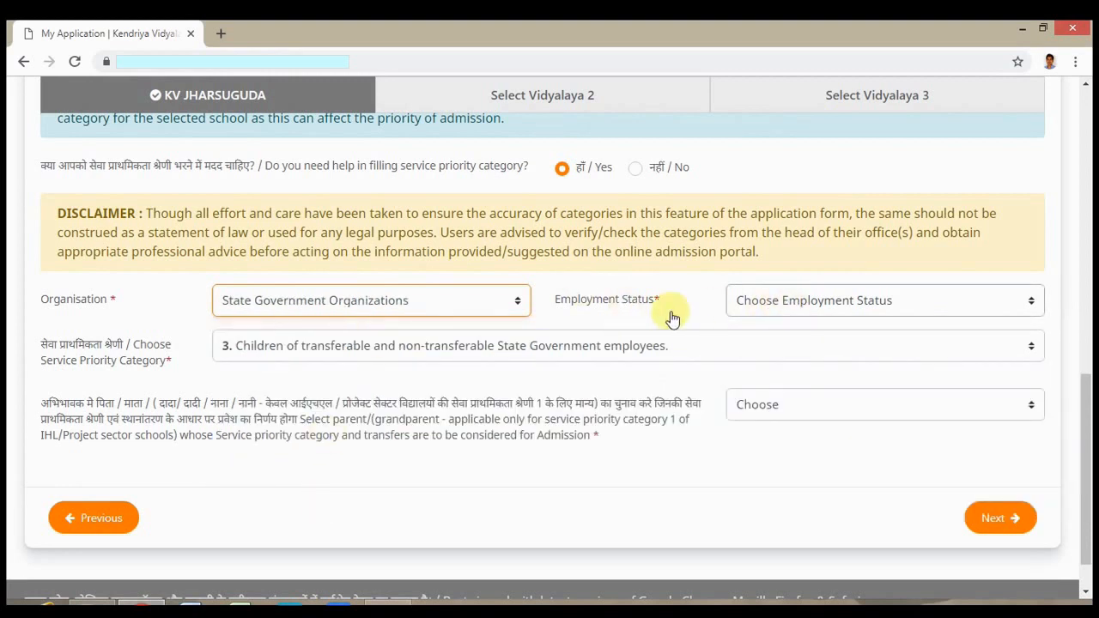
{"action": "left_click", "coordinate": [797, 302]}
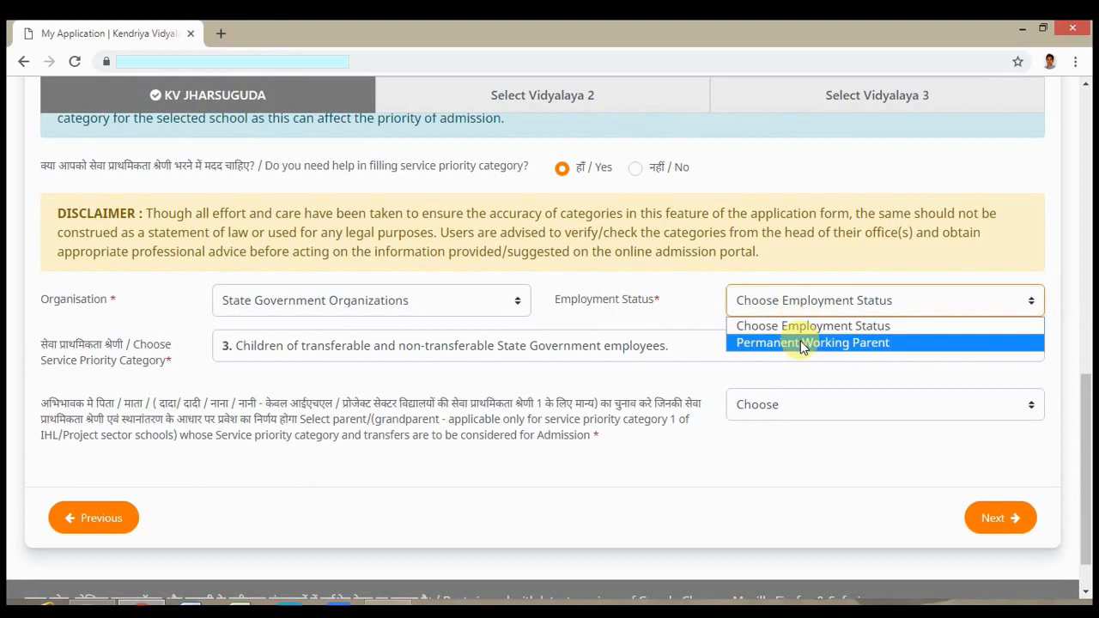
{"action": "left_click", "coordinate": [803, 343]}
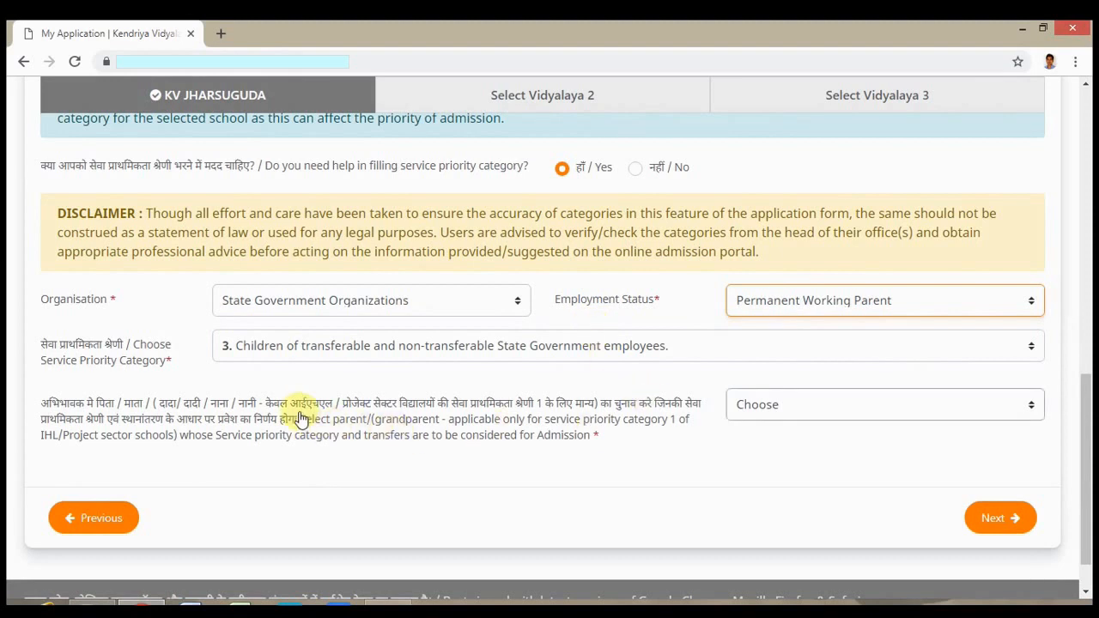
Step: Select Father as the parent whose service priority category applies
{"action": "left_click_drag", "start_coordinate": [300, 421], "coordinate": [604, 445]}
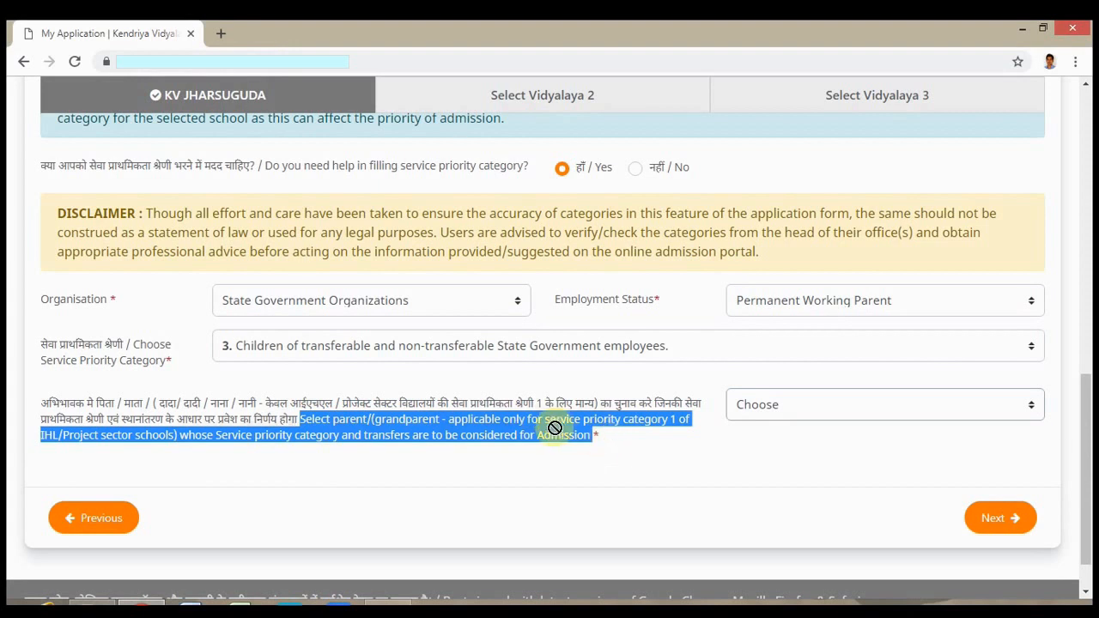
{"action": "left_click", "coordinate": [615, 445]}
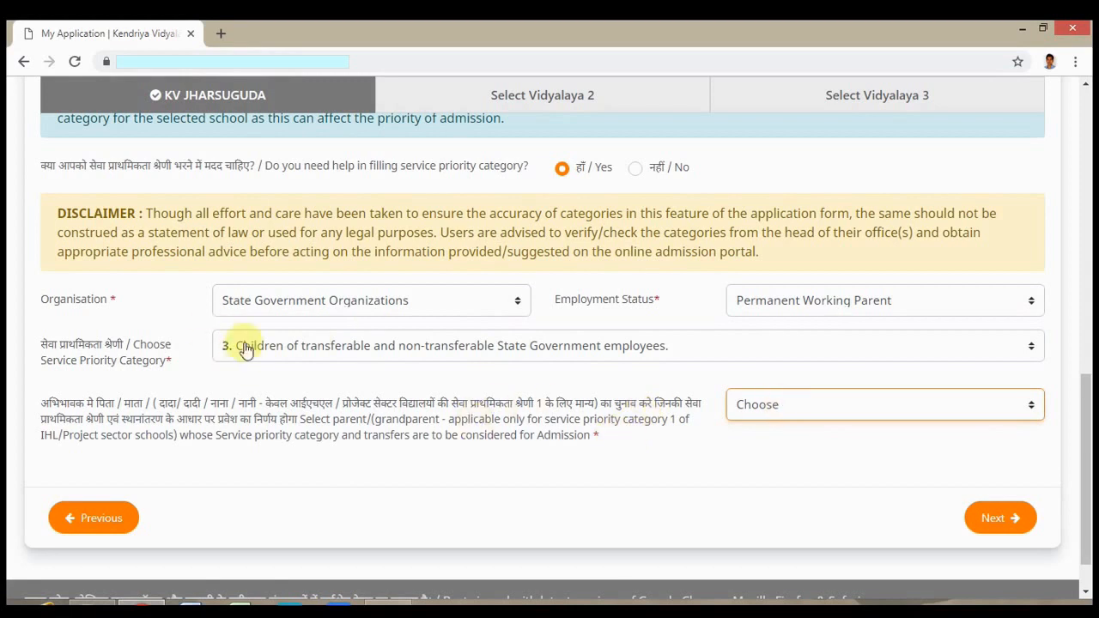
{"action": "left_click", "coordinate": [785, 407]}
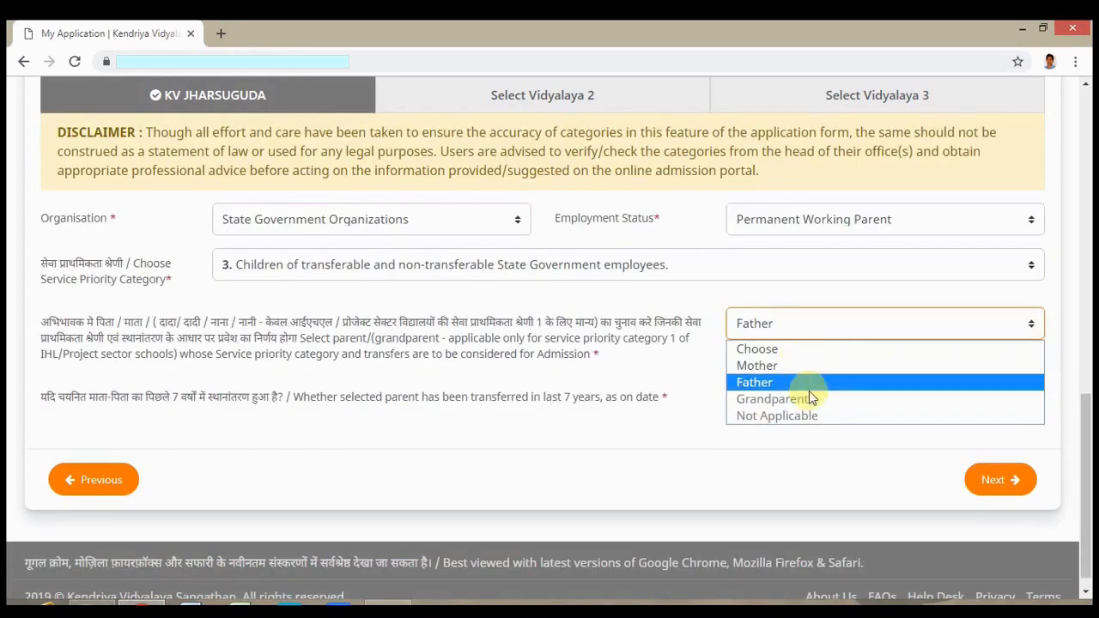
{"action": "left_click_drag", "start_coordinate": [382, 343], "coordinate": [170, 361]}
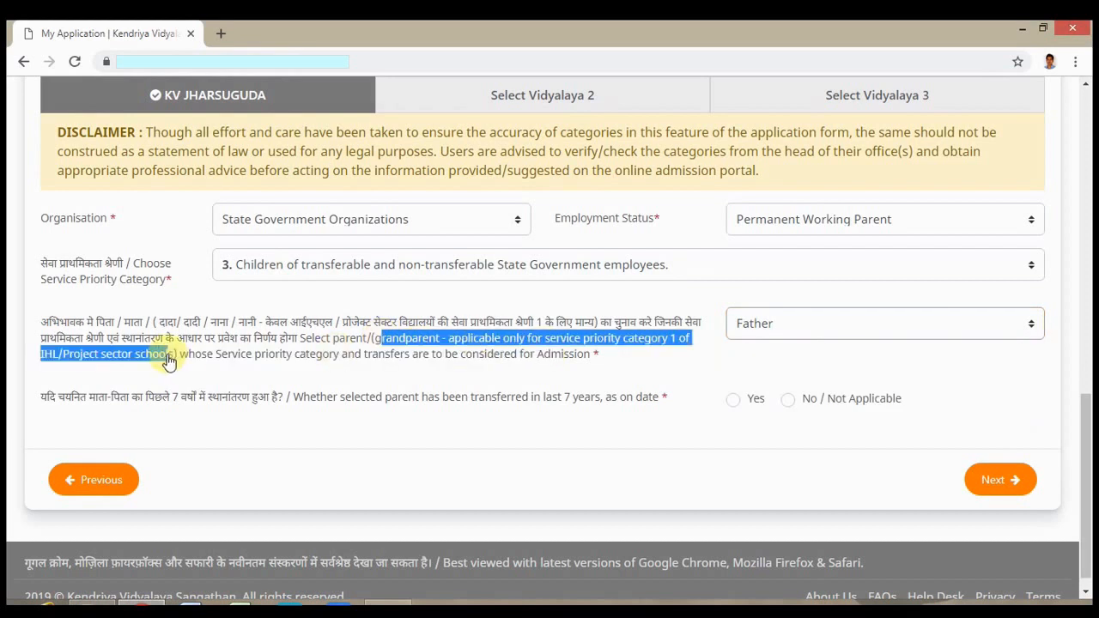
{"action": "left_click", "coordinate": [912, 327]}
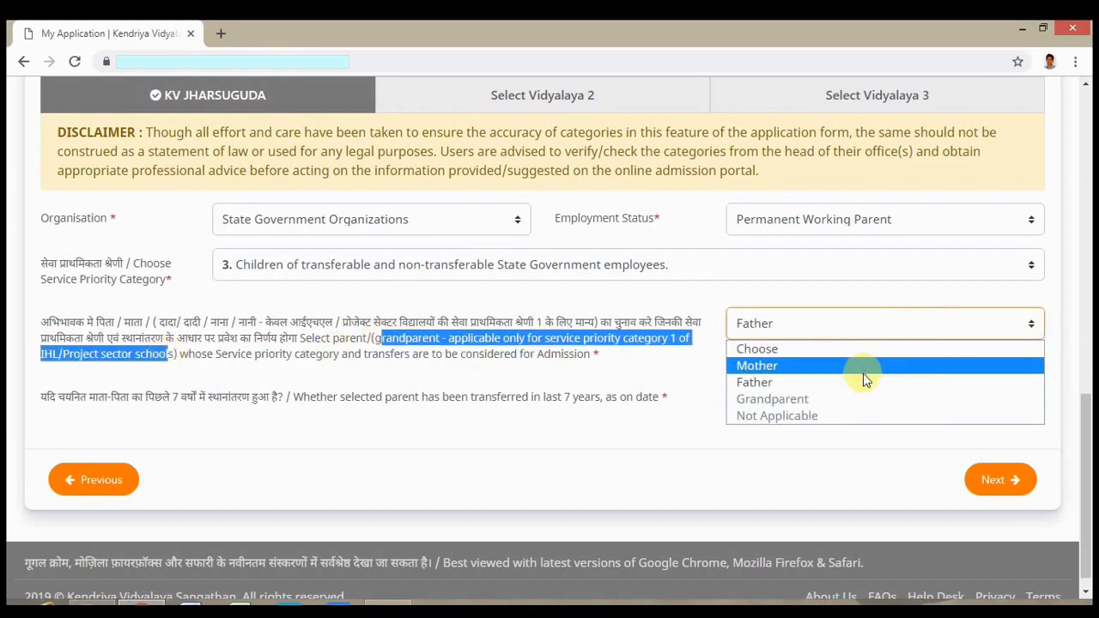
{"action": "left_click", "coordinate": [858, 383]}
{"action": "left_click", "coordinate": [846, 385]}
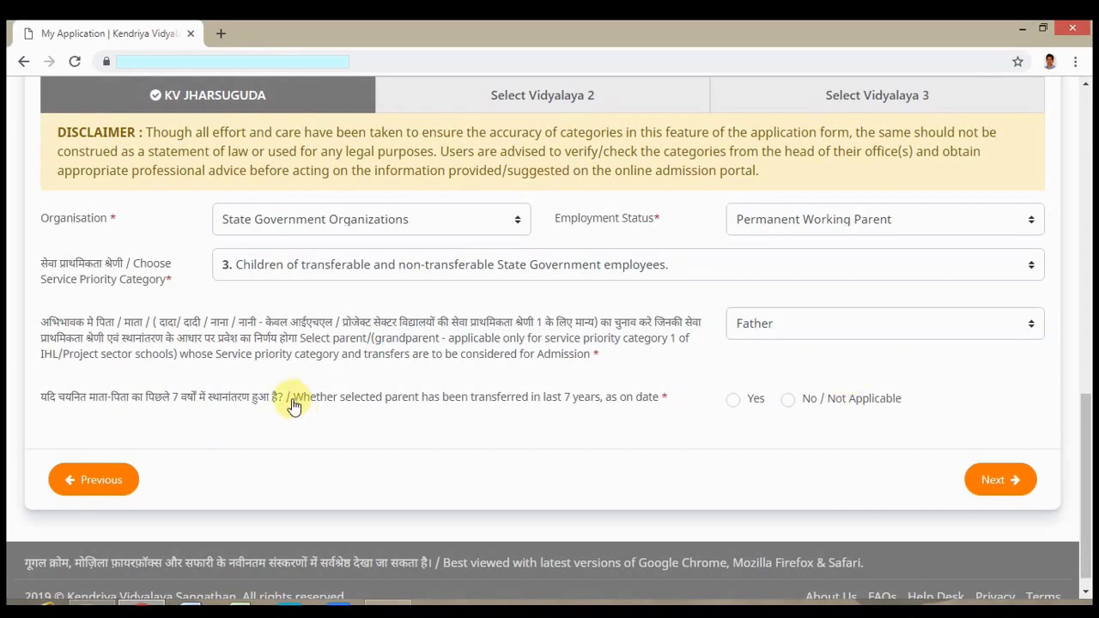
{"action": "left_click_drag", "start_coordinate": [293, 405], "coordinate": [677, 413]}
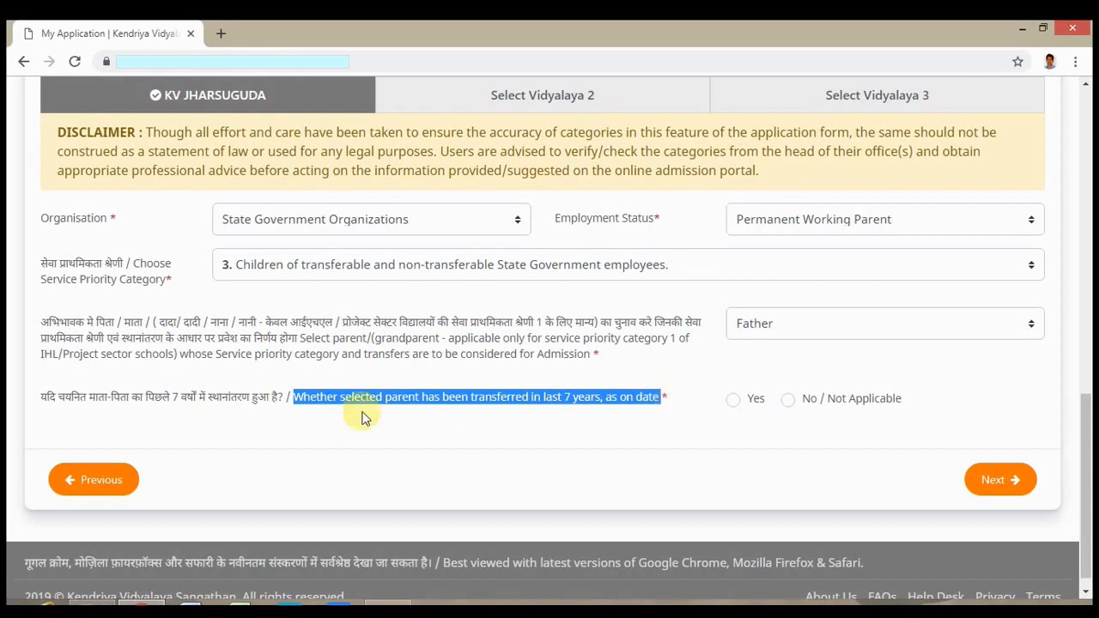
{"action": "left_click", "coordinate": [335, 414]}
{"action": "left_click_drag", "start_coordinate": [292, 403], "coordinate": [651, 418]}
Step: Answer Yes to the transfer question and go through the transfer table's fields
{"action": "left_click", "coordinate": [731, 402]}
{"action": "scroll", "coordinate": [707, 429], "scroll_direction": "down", "scroll_amount": 1}
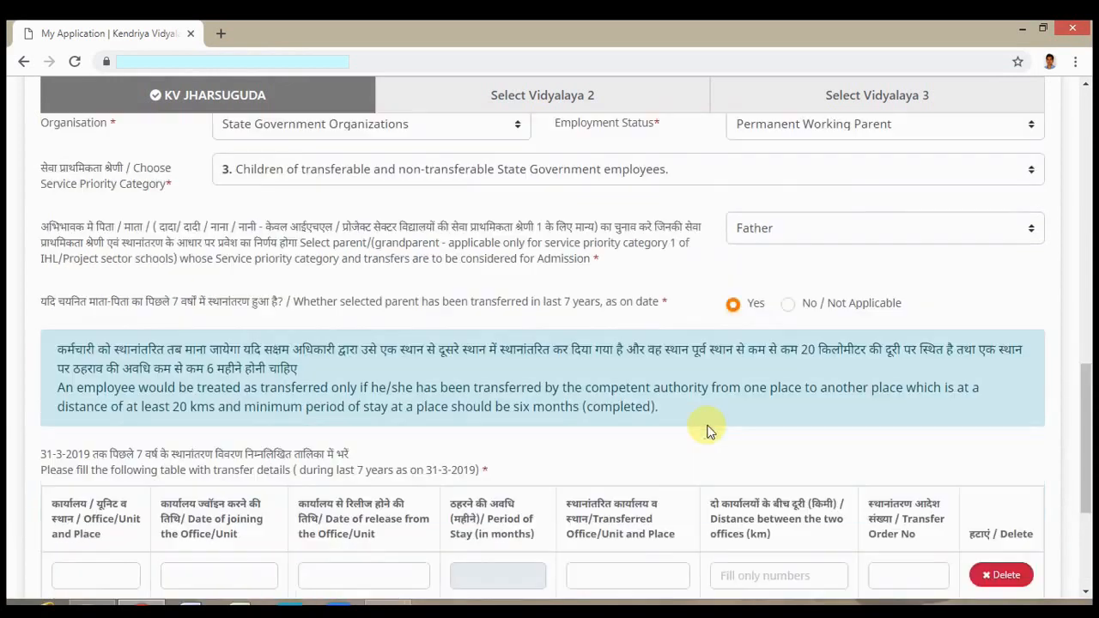
{"action": "scroll", "coordinate": [709, 431], "scroll_direction": "down", "scroll_amount": 3}
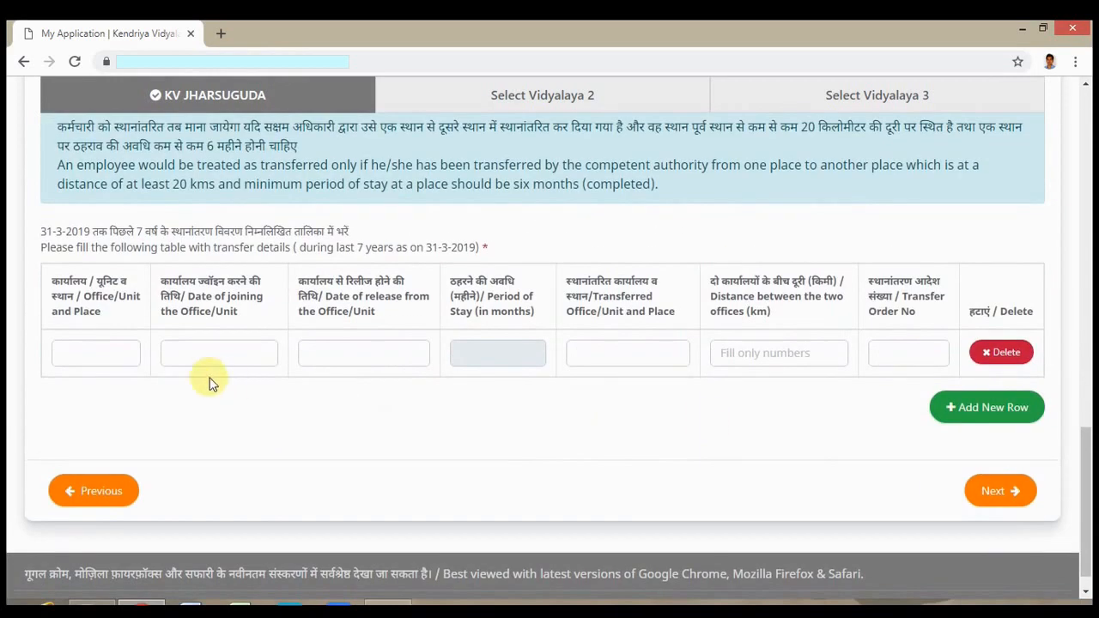
{"action": "left_click", "coordinate": [110, 351]}
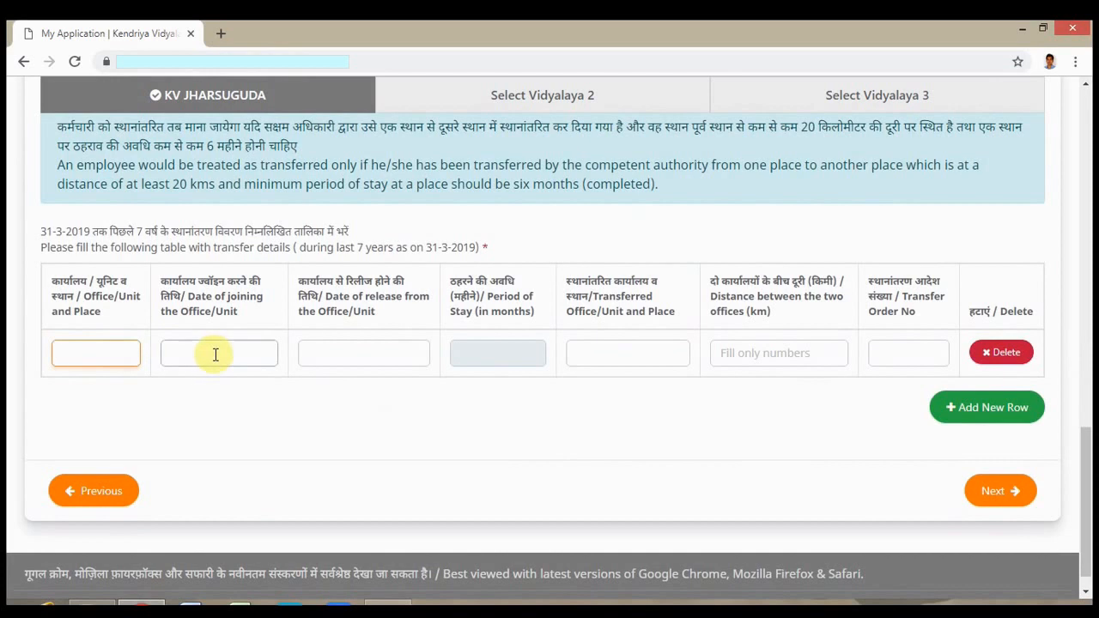
{"action": "left_click", "coordinate": [216, 355]}
{"action": "left_click", "coordinate": [366, 355]}
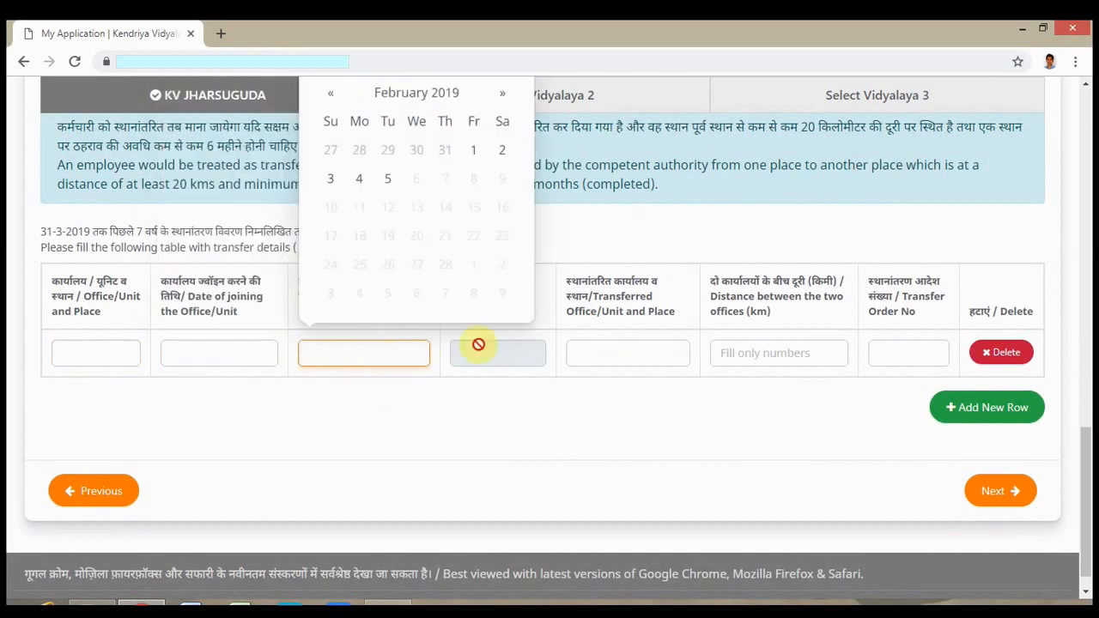
{"action": "left_click", "coordinate": [590, 356]}
{"action": "left_click", "coordinate": [738, 350]}
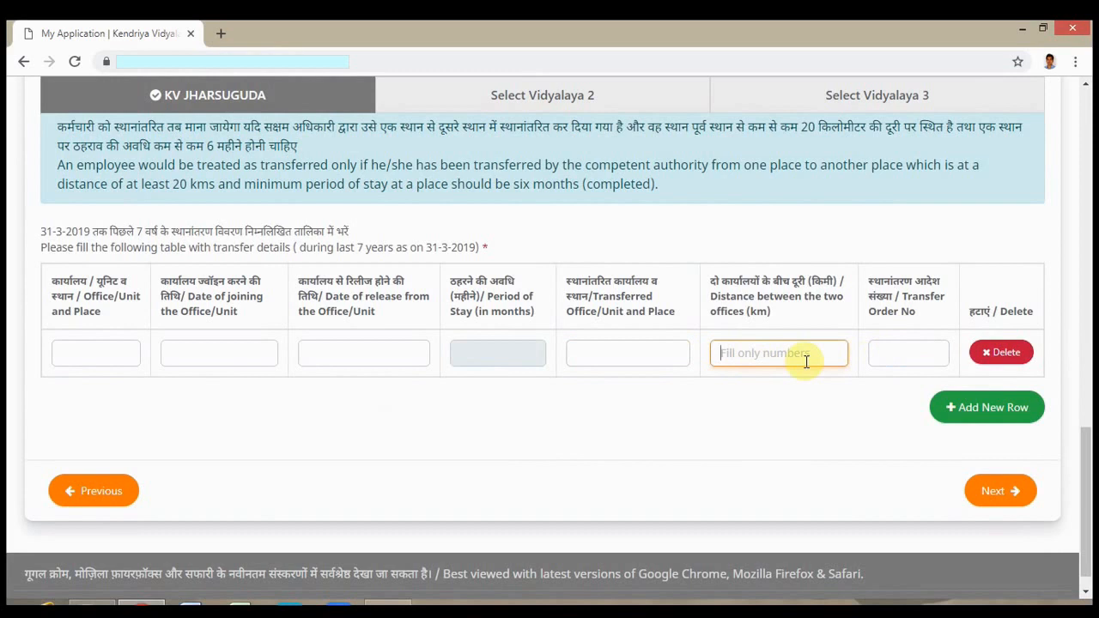
{"action": "left_click", "coordinate": [897, 353]}
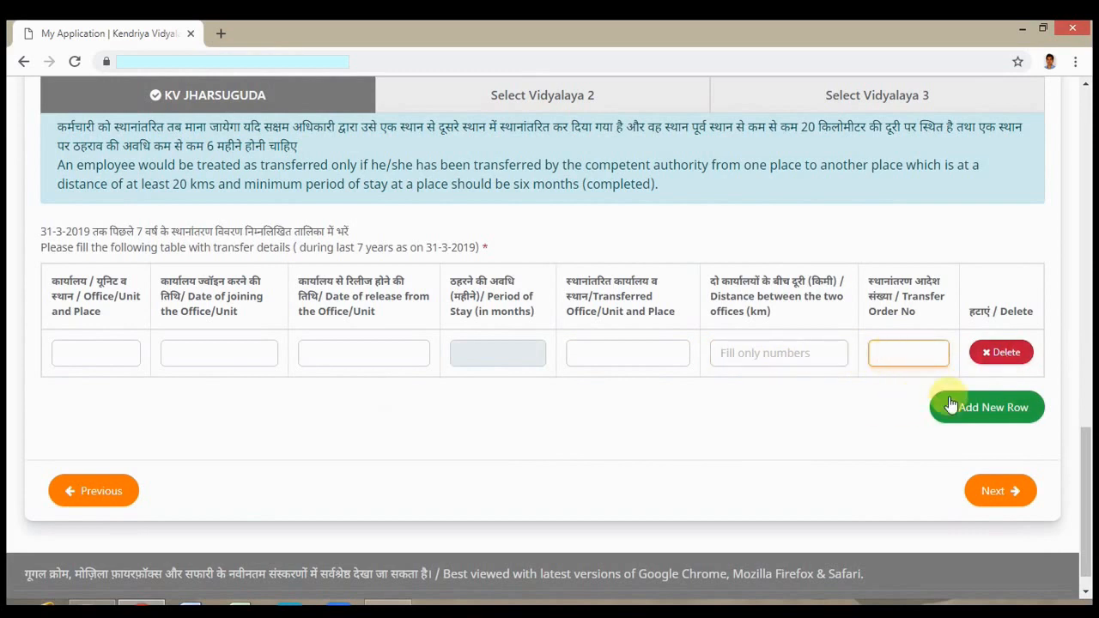
Step: Add a second and third transfer row, then dismiss the release date calendar
{"action": "left_click", "coordinate": [980, 409]}
{"action": "left_click", "coordinate": [994, 455]}
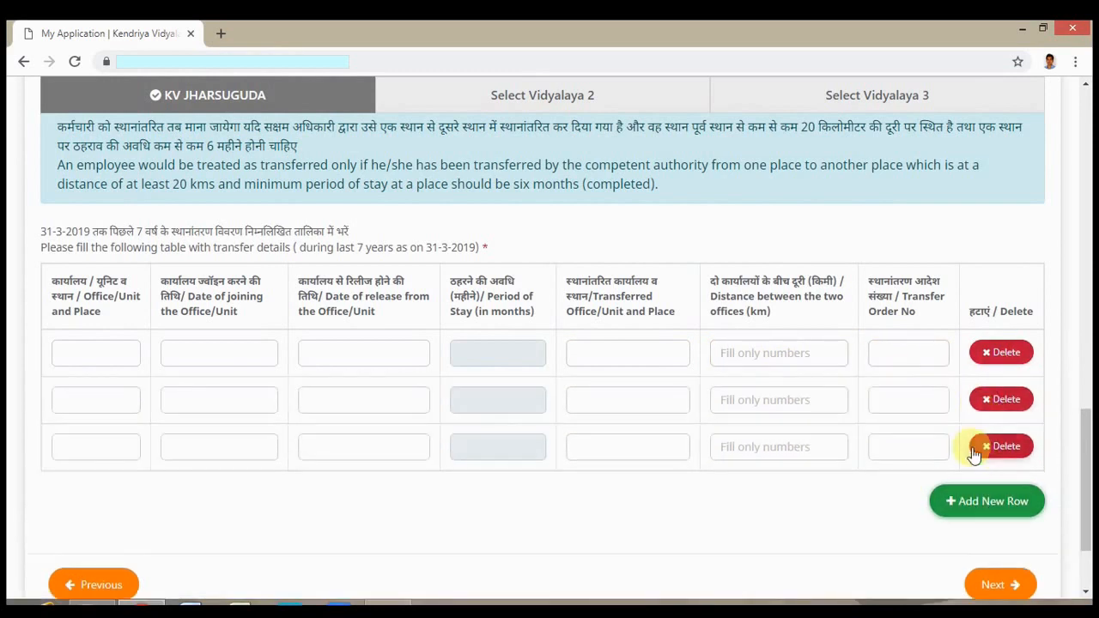
{"action": "left_click", "coordinate": [343, 402]}
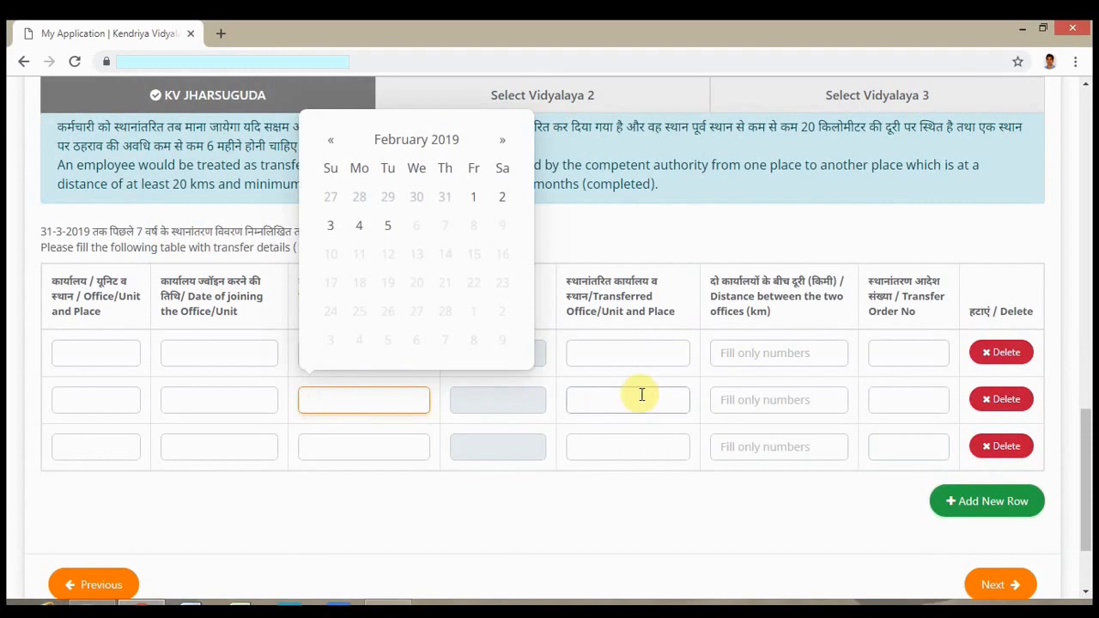
{"action": "scroll", "coordinate": [642, 393], "scroll_direction": "up", "scroll_amount": 3}
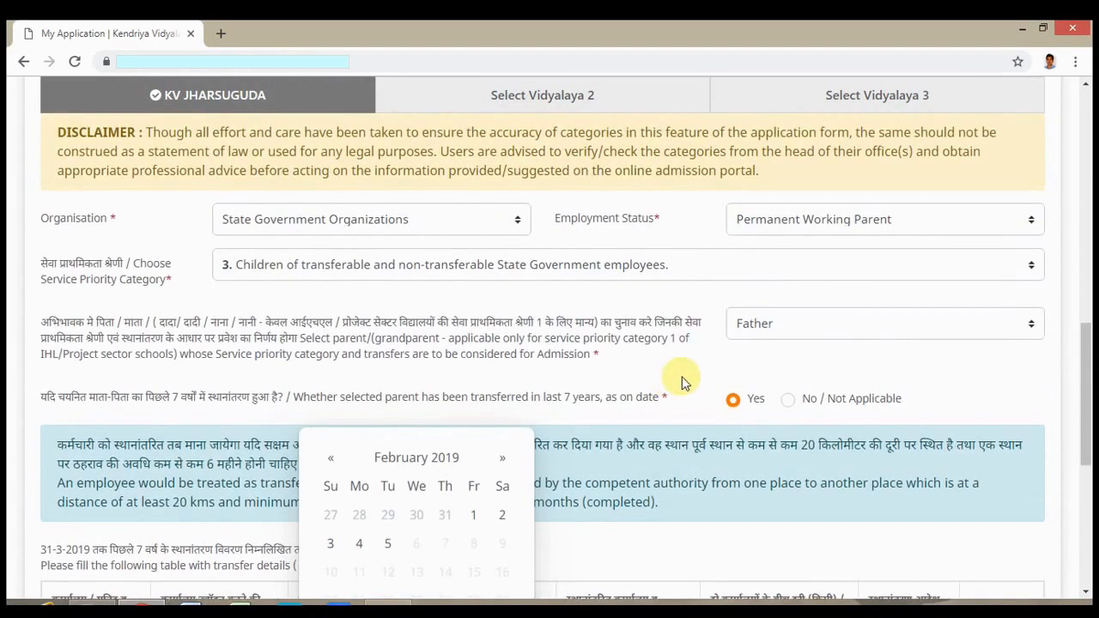
{"action": "left_click", "coordinate": [736, 373]}
{"action": "left_click", "coordinate": [790, 402]}
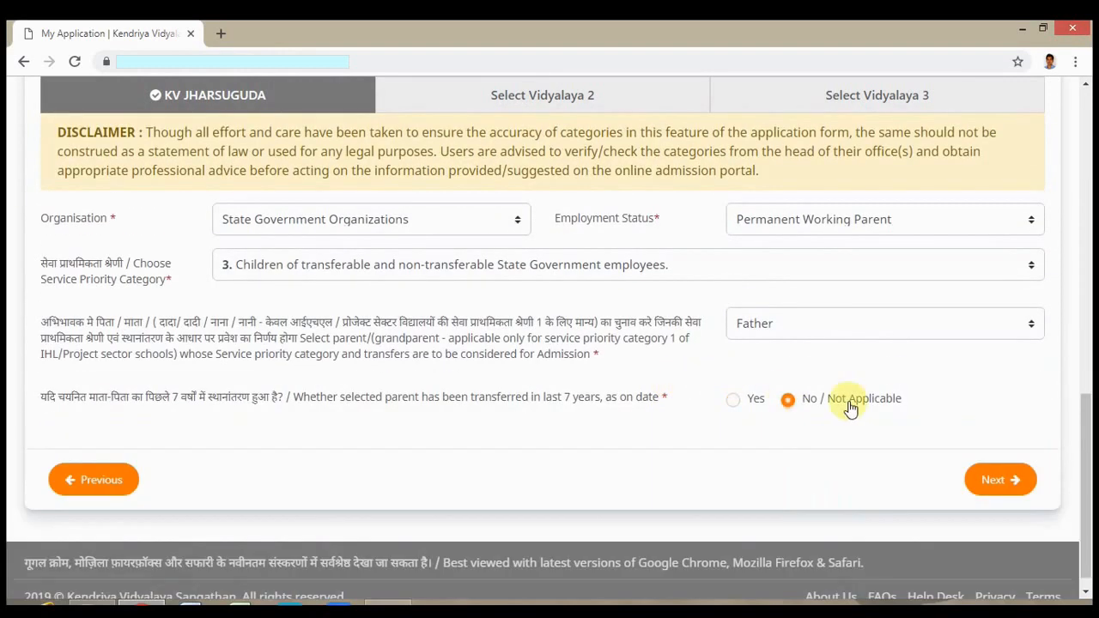
{"action": "scroll", "coordinate": [704, 404], "scroll_direction": "up", "scroll_amount": 6}
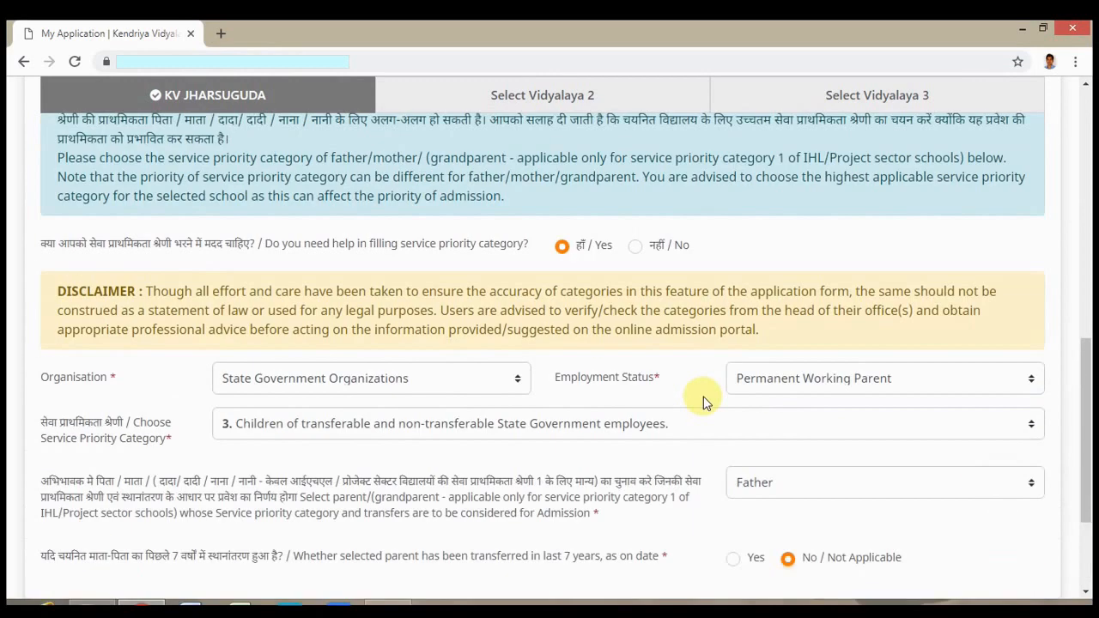
{"action": "scroll", "coordinate": [705, 403], "scroll_direction": "down", "scroll_amount": 2}
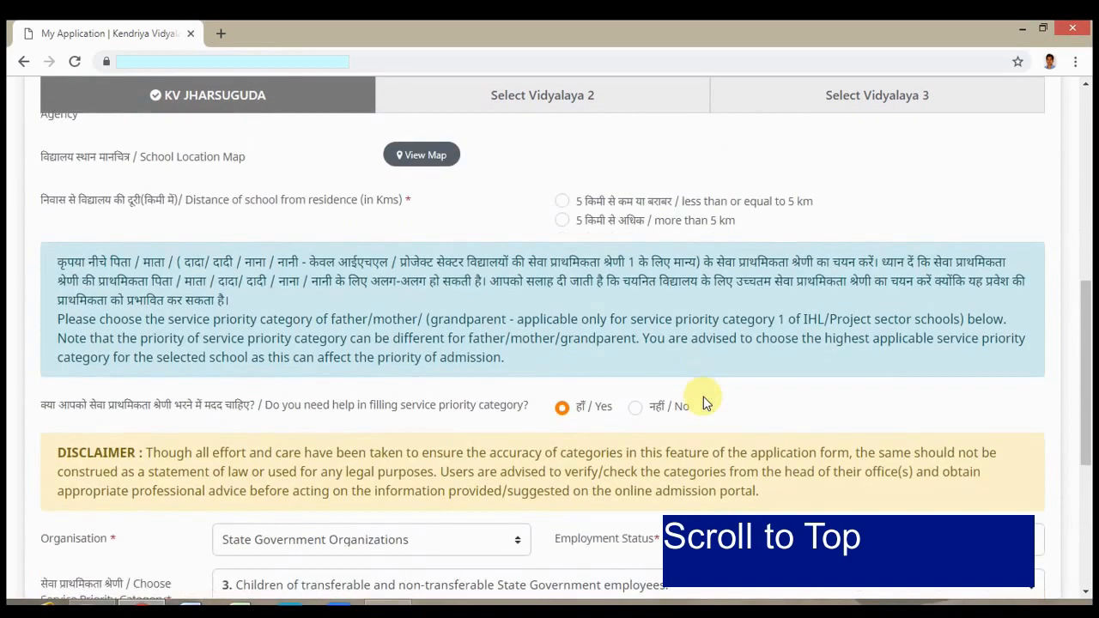
{"action": "scroll", "coordinate": [704, 400], "scroll_direction": "up", "scroll_amount": 4}
{"action": "scroll", "coordinate": [702, 402], "scroll_direction": "up", "scroll_amount": 1}
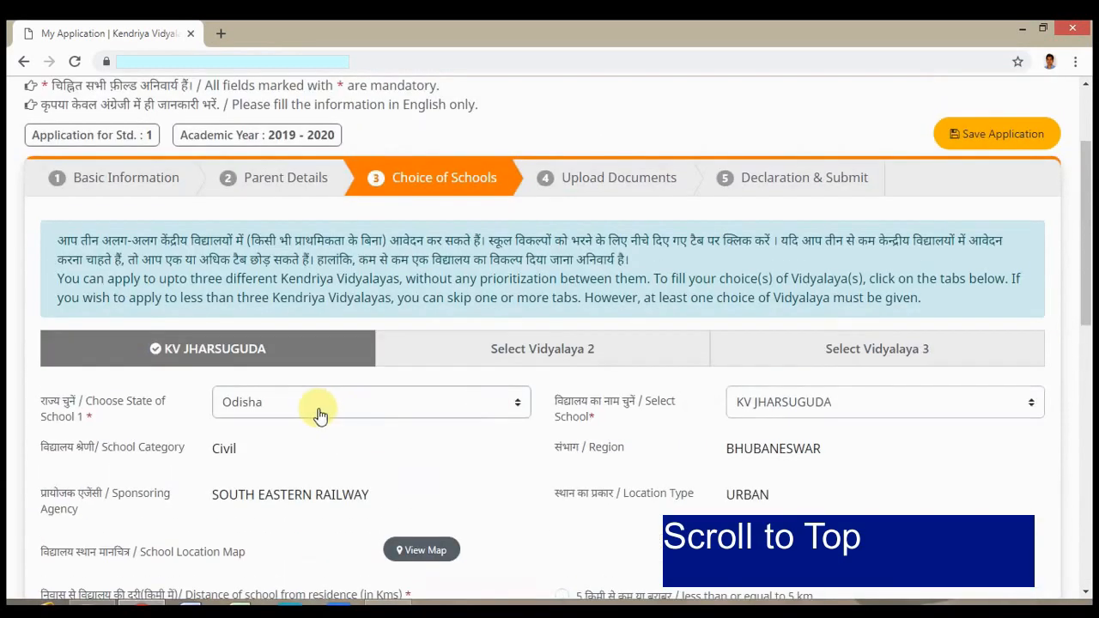
{"action": "scroll", "coordinate": [604, 444], "scroll_direction": "down", "scroll_amount": 2}
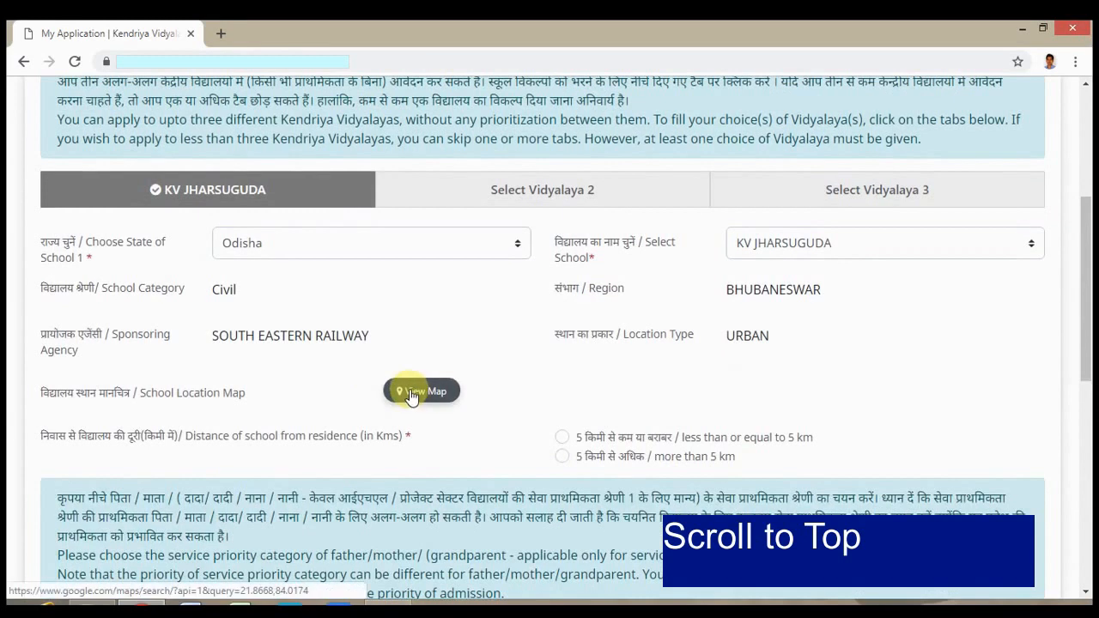
Step: Compare the RTE eligible and not-eligible messages, ending with distance 5 km or less
{"action": "left_click", "coordinate": [564, 439]}
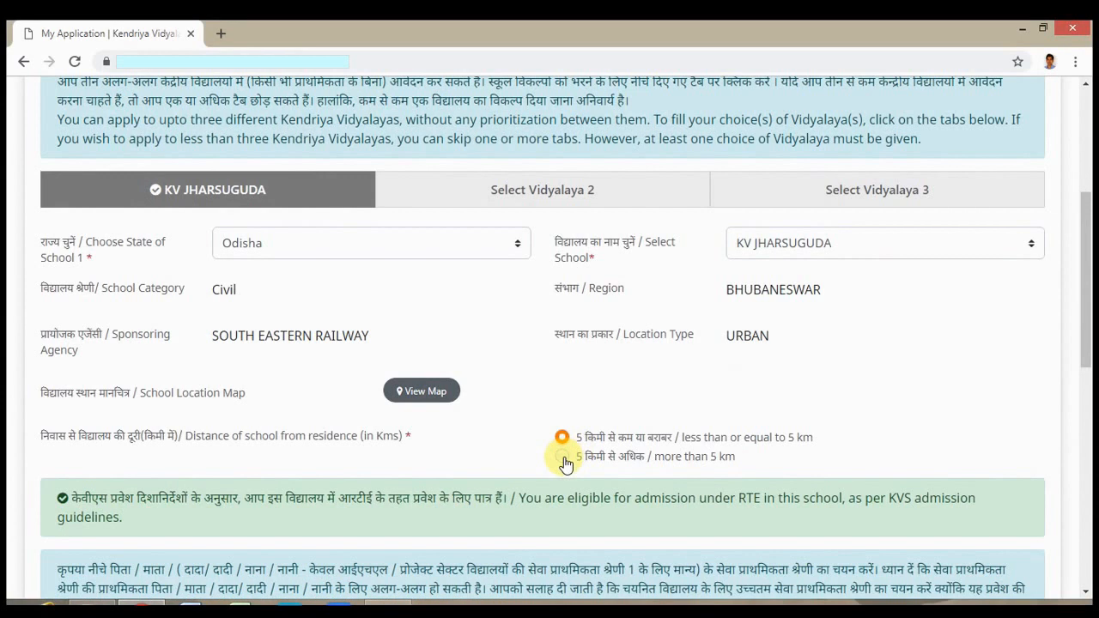
{"action": "left_click", "coordinate": [564, 458]}
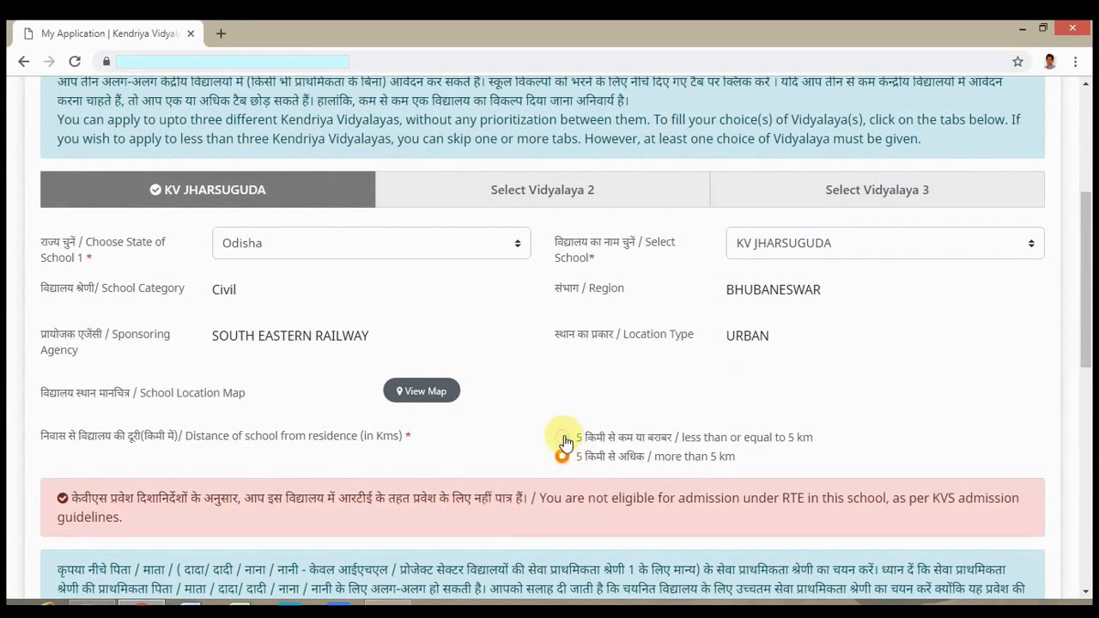
{"action": "left_click", "coordinate": [564, 439]}
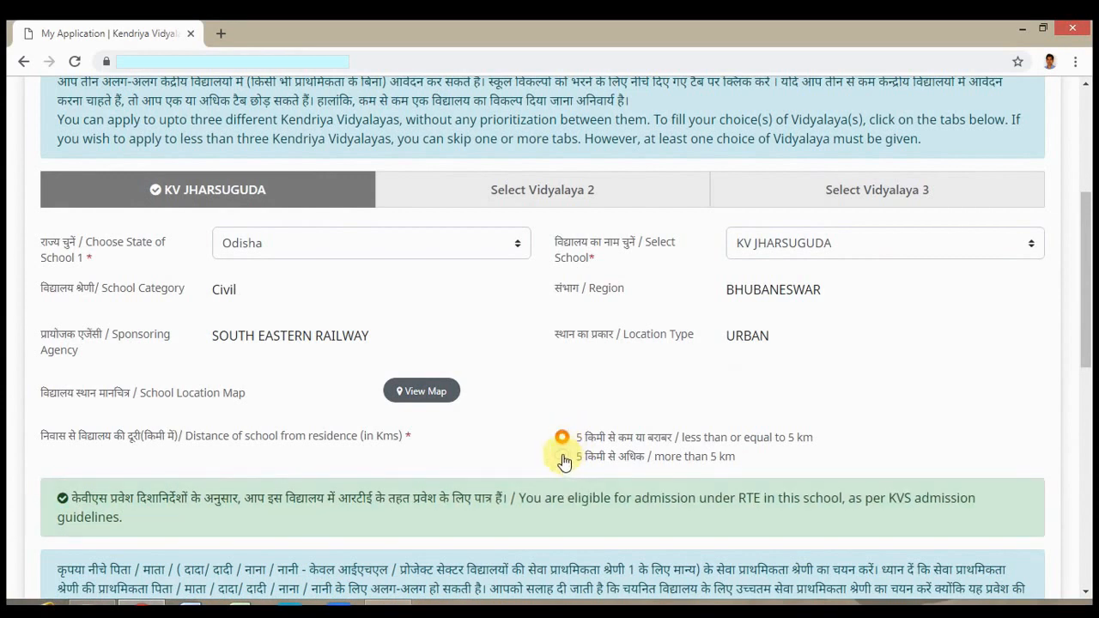
{"action": "left_click_drag", "start_coordinate": [521, 502], "coordinate": [839, 500]}
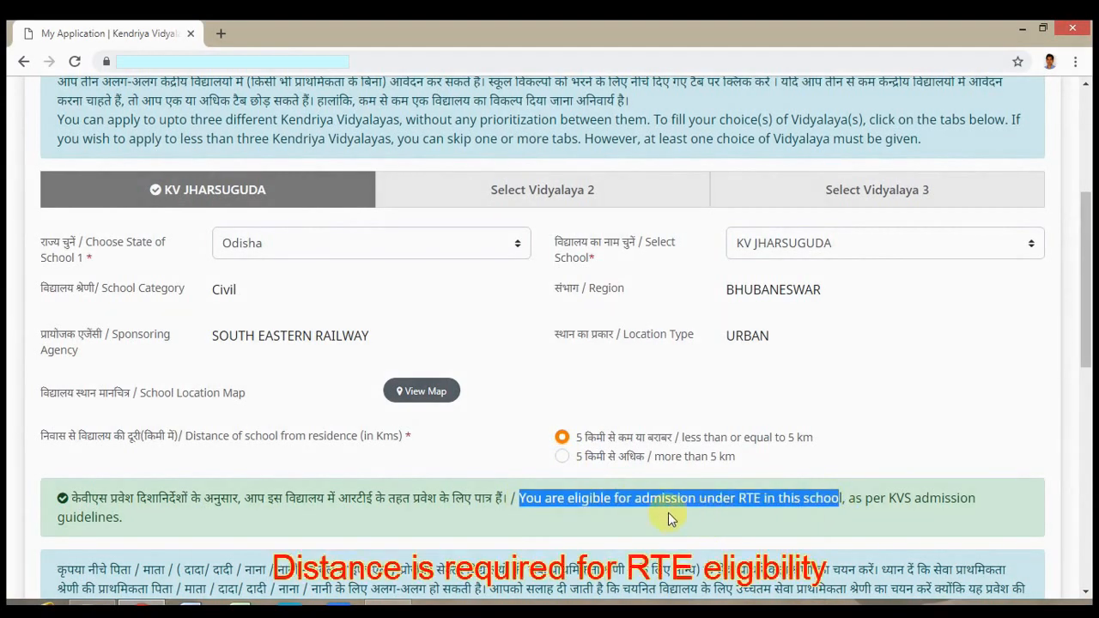
{"action": "left_click", "coordinate": [562, 458]}
{"action": "left_click_drag", "start_coordinate": [591, 502], "coordinate": [859, 508]}
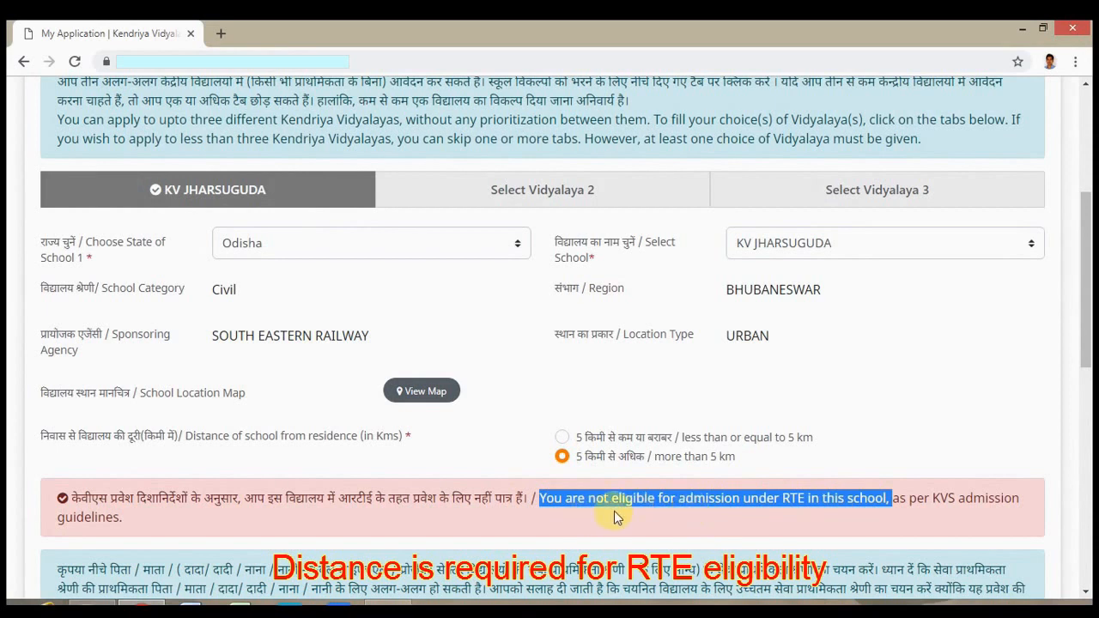
{"action": "left_click", "coordinate": [561, 437]}
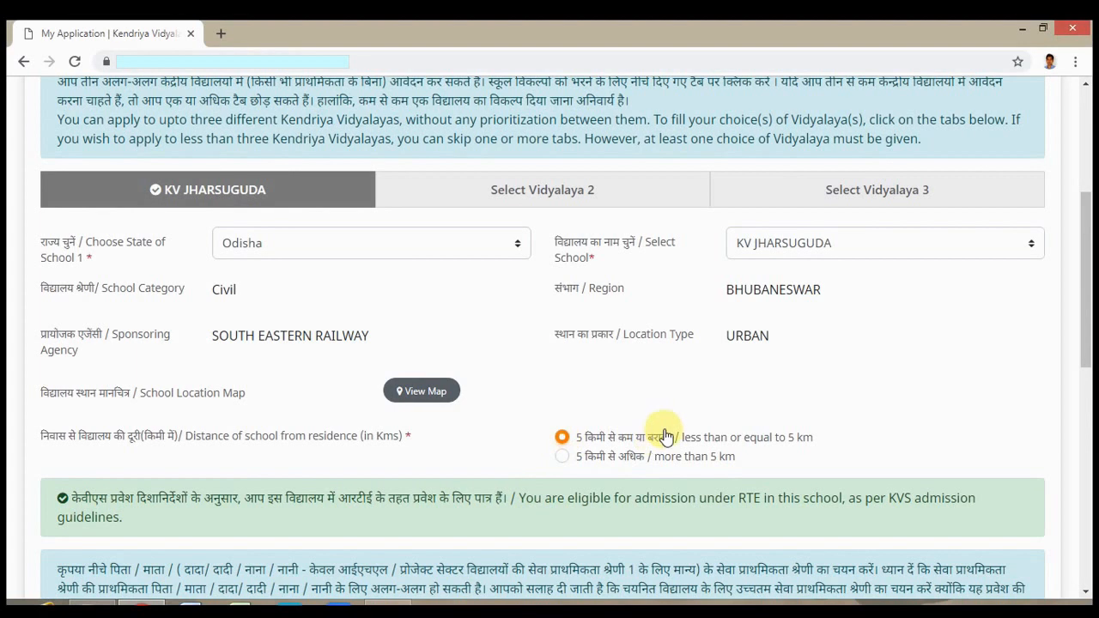
{"action": "scroll", "coordinate": [663, 430], "scroll_direction": "down", "scroll_amount": 4}
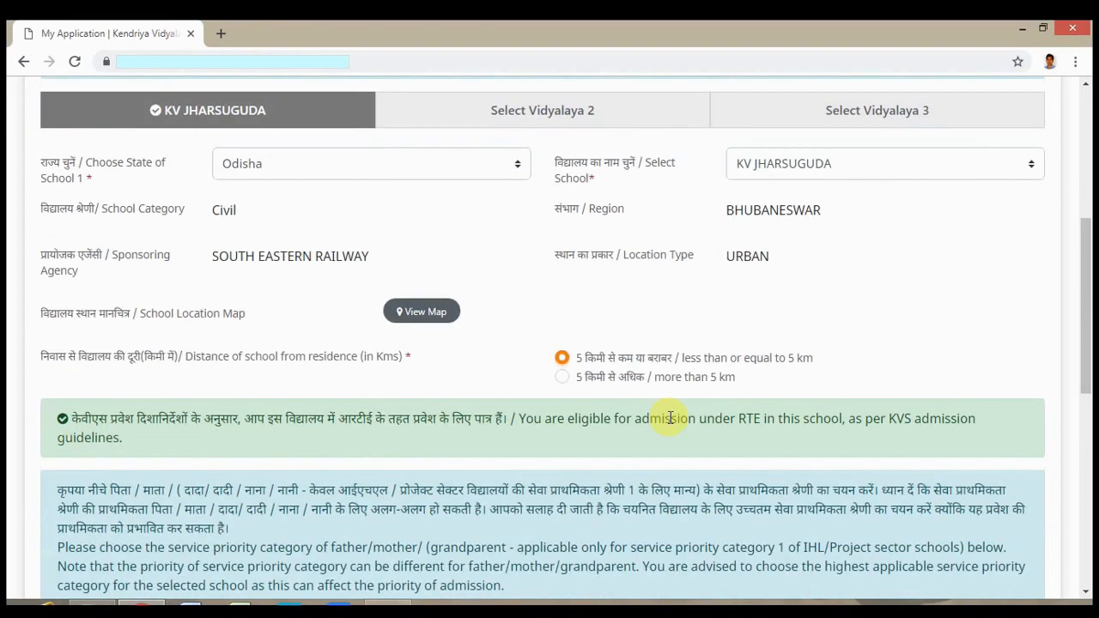
{"action": "scroll", "coordinate": [669, 423], "scroll_direction": "up", "scroll_amount": 4}
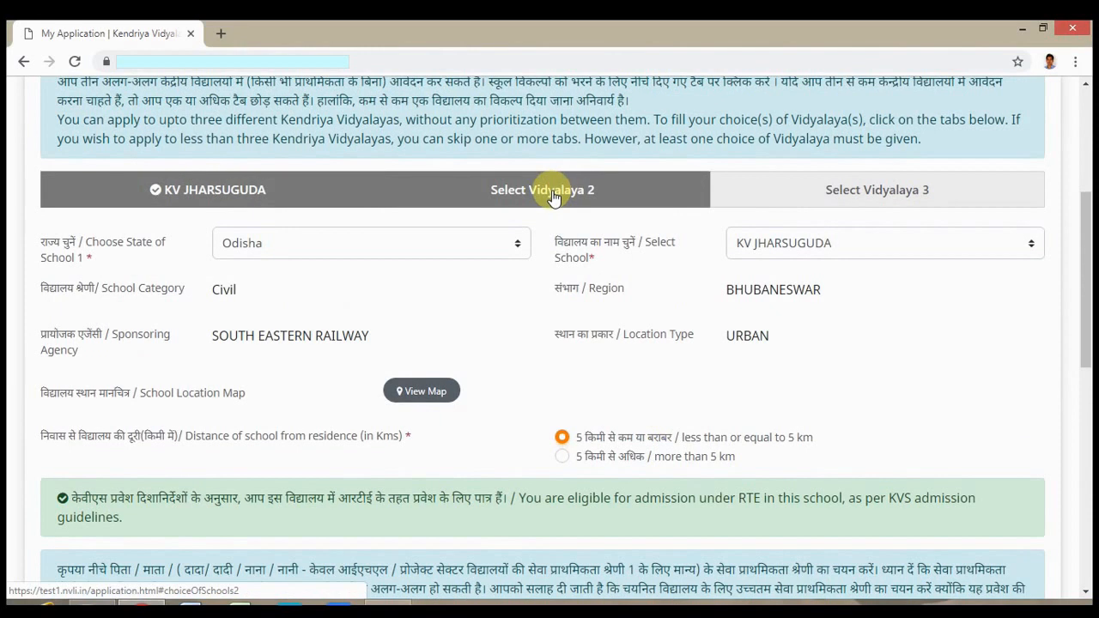
Step: Leave the Vidyalaya 2 and 3 state and school fields unset and continue to Upload Documents
{"action": "left_click", "coordinate": [554, 193]}
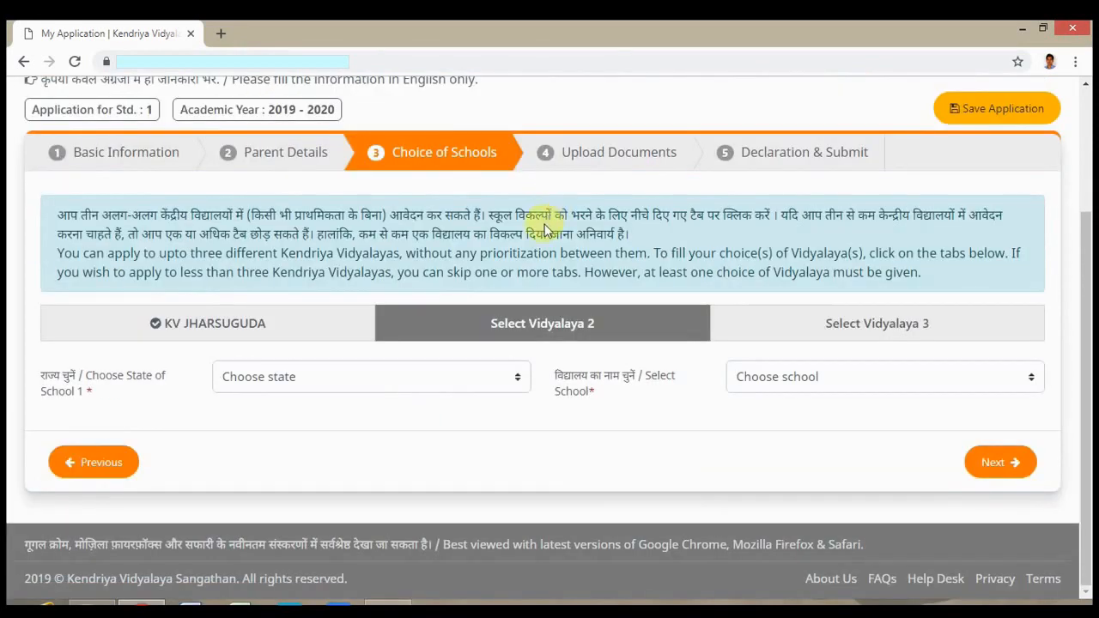
{"action": "left_click", "coordinate": [400, 378]}
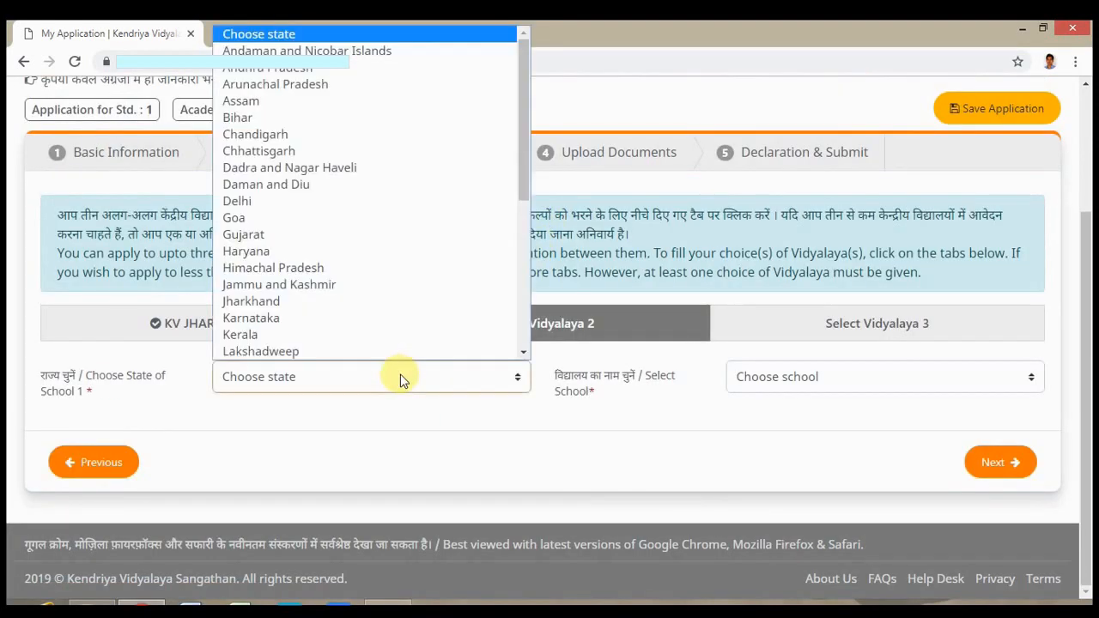
{"action": "left_click", "coordinate": [401, 380]}
{"action": "left_click", "coordinate": [814, 382]}
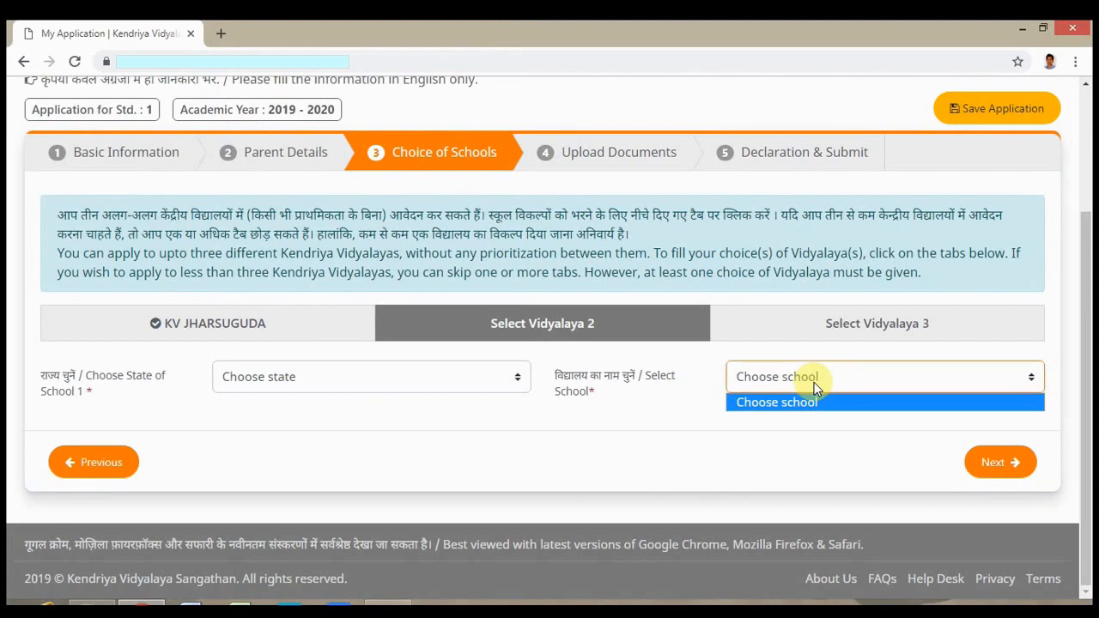
{"action": "left_click", "coordinate": [814, 383]}
{"action": "left_click", "coordinate": [435, 383]}
{"action": "left_click", "coordinate": [434, 383]}
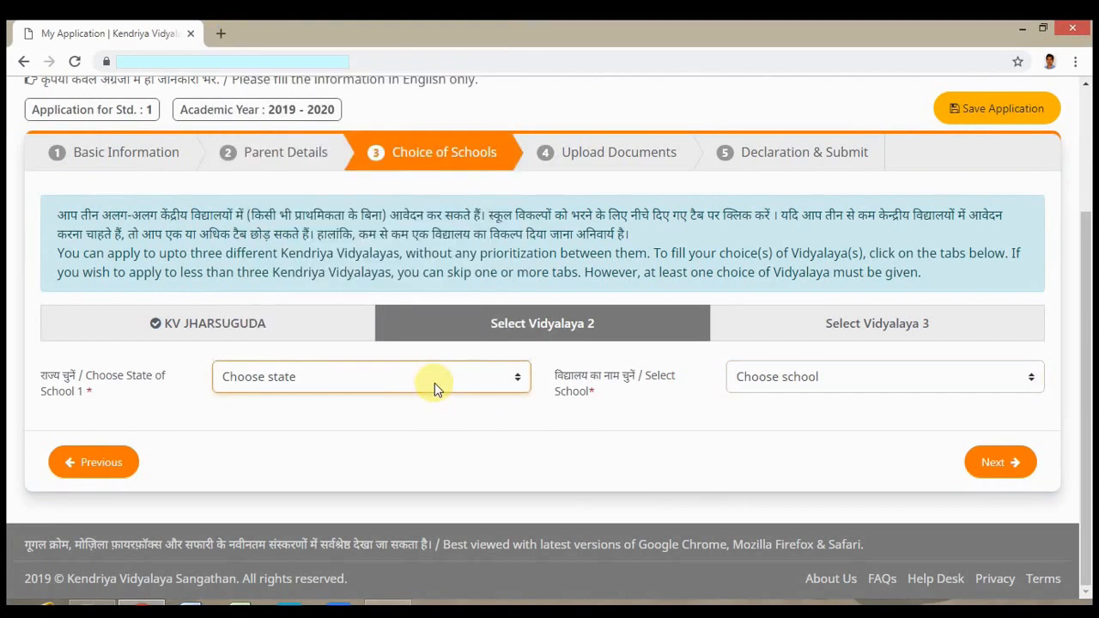
{"action": "left_click", "coordinate": [810, 332]}
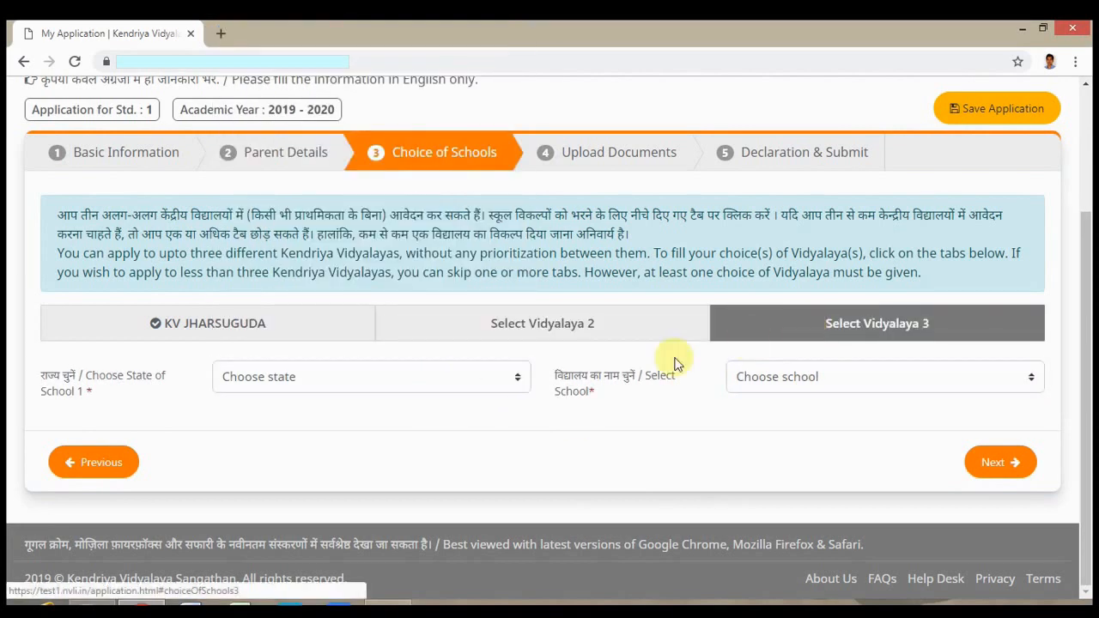
{"action": "left_click", "coordinate": [515, 334]}
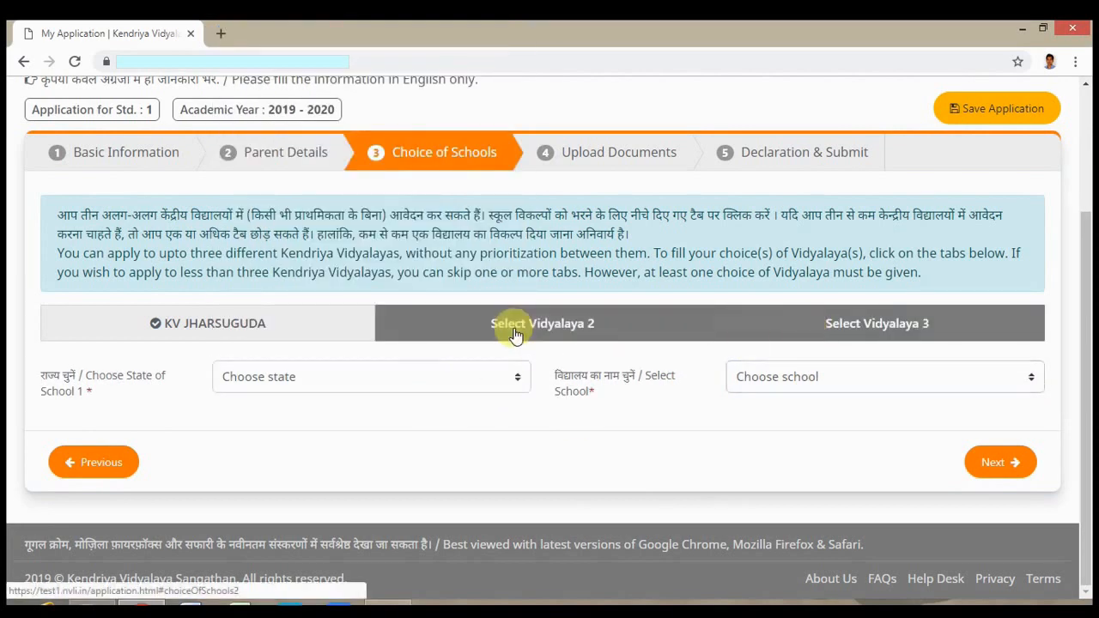
{"action": "left_click", "coordinate": [790, 333]}
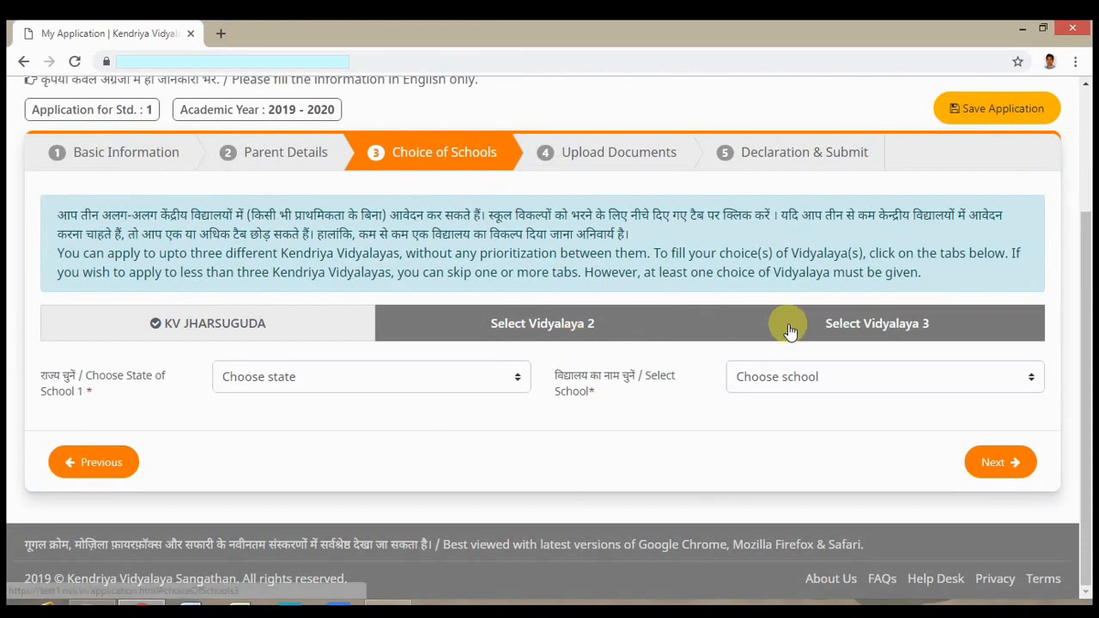
{"action": "left_click", "coordinate": [1013, 465]}
{"action": "scroll", "coordinate": [682, 419], "scroll_direction": "up", "scroll_amount": 2}
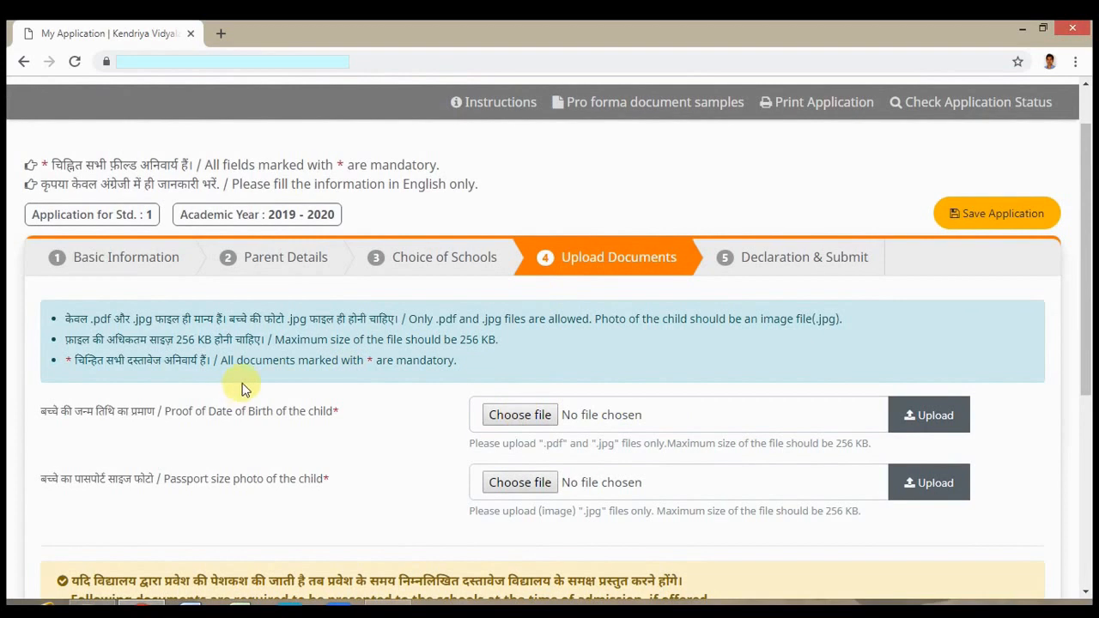
{"action": "left_click_drag", "start_coordinate": [208, 411], "coordinate": [163, 411]}
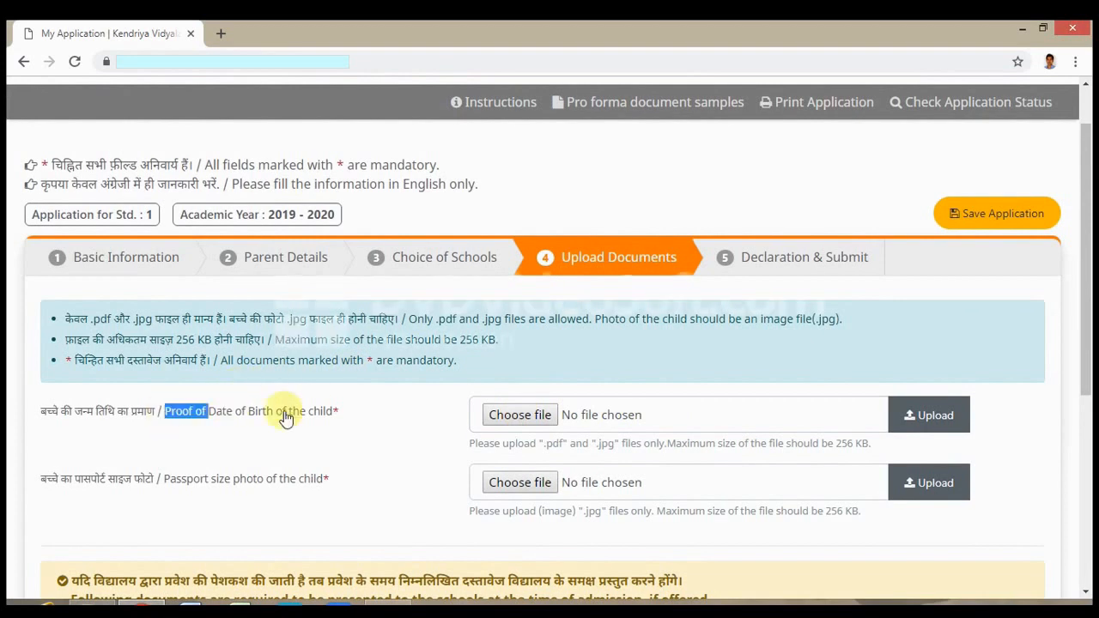
{"action": "left_click_drag", "start_coordinate": [286, 418], "coordinate": [364, 427]}
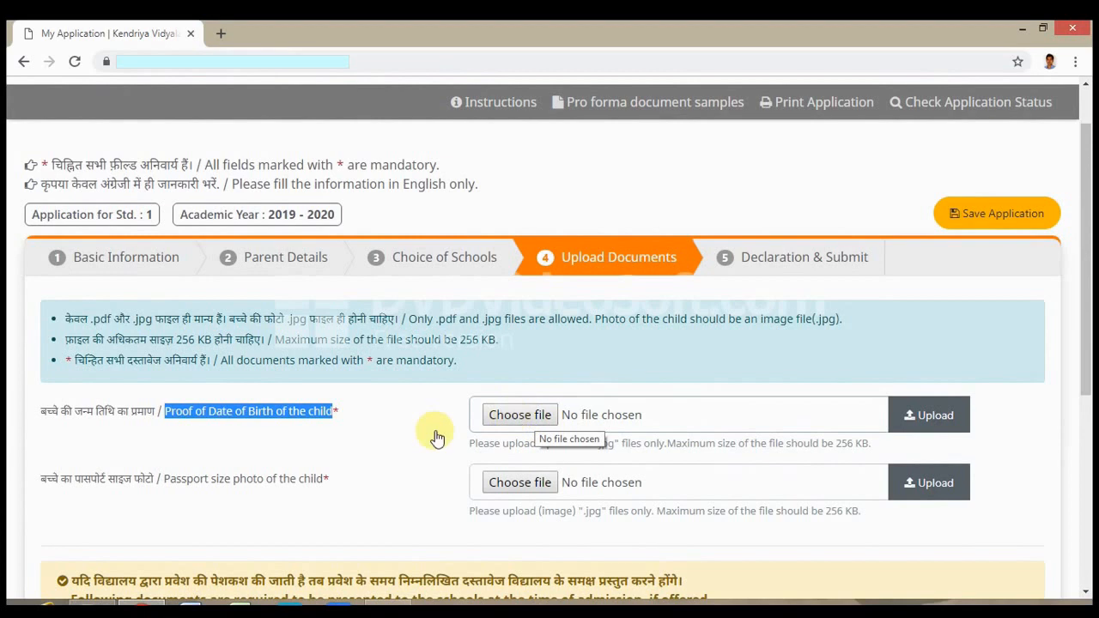
{"action": "left_click", "coordinate": [351, 420]}
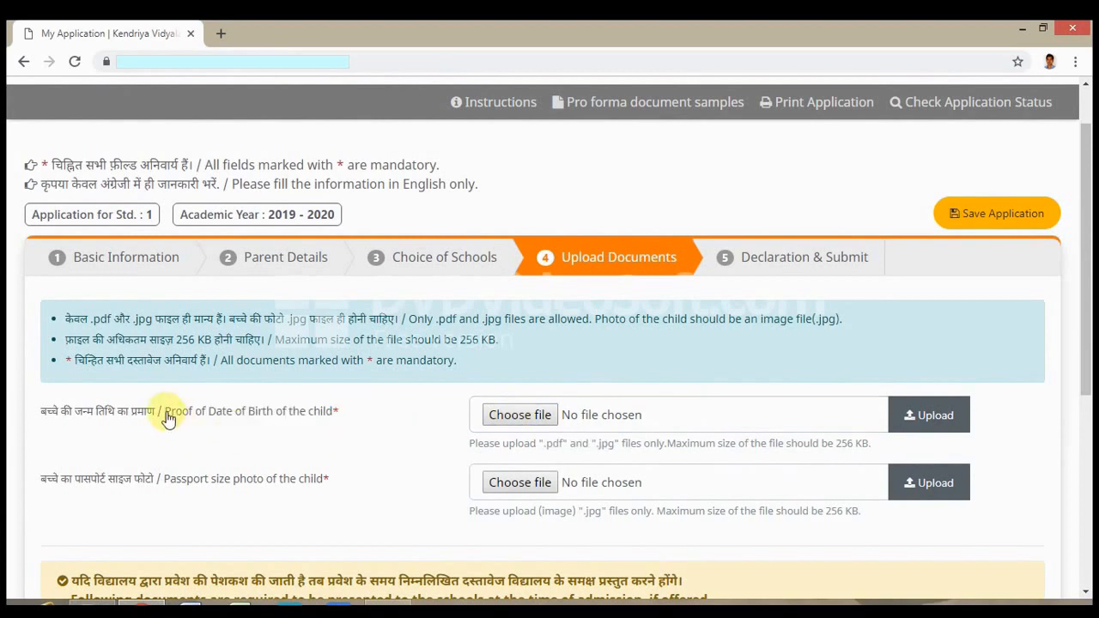
{"action": "left_click_drag", "start_coordinate": [165, 411], "coordinate": [364, 411]}
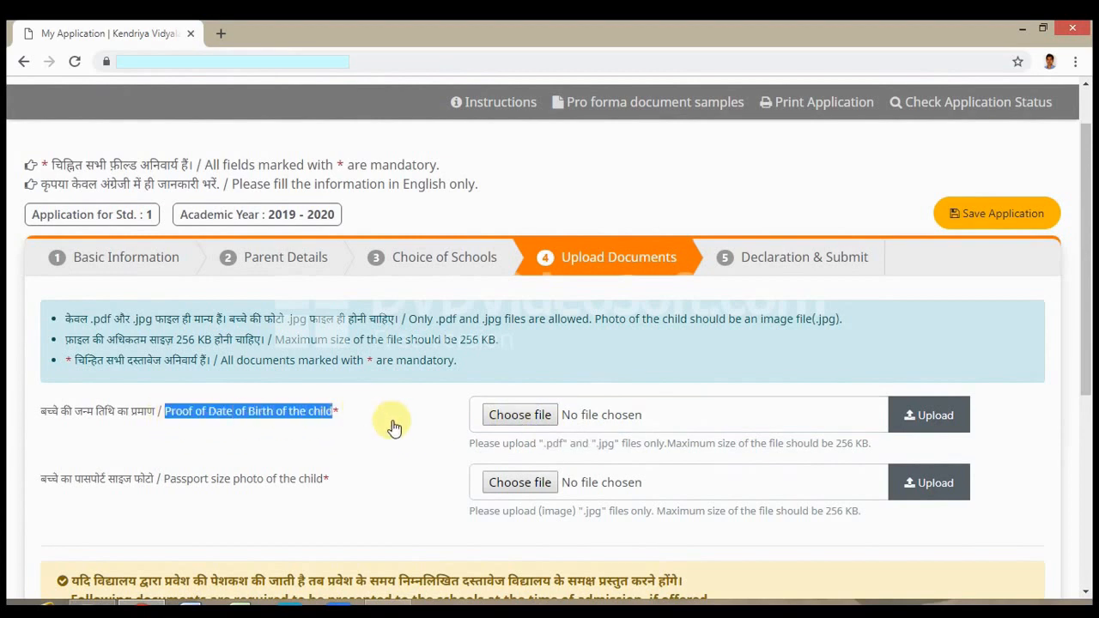
{"action": "left_click_drag", "start_coordinate": [164, 479], "coordinate": [363, 465]}
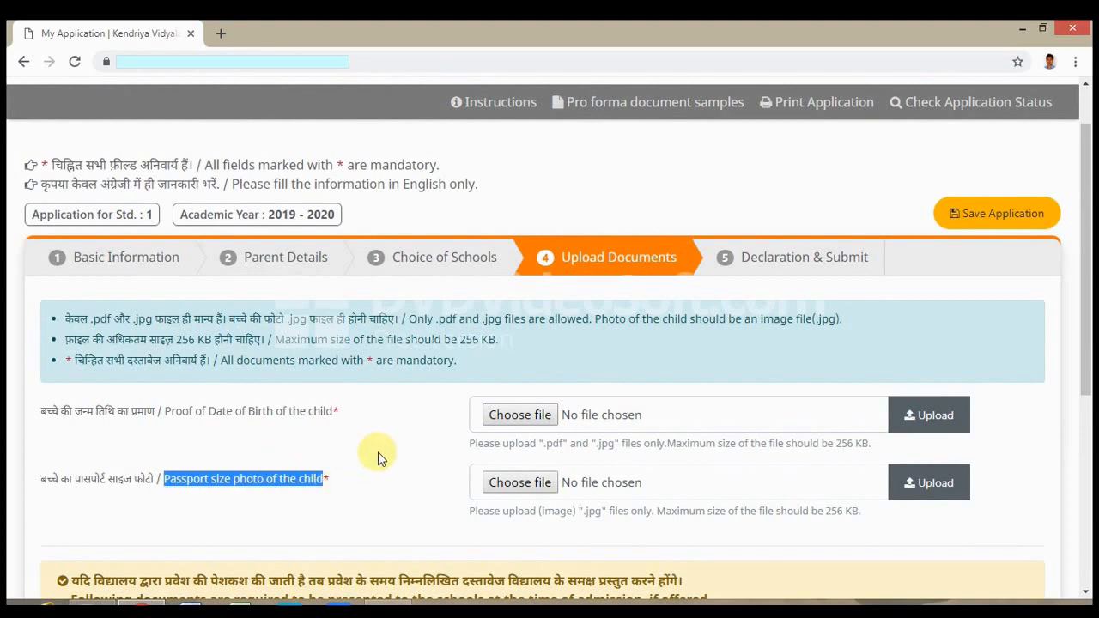
{"action": "left_click", "coordinate": [378, 451]}
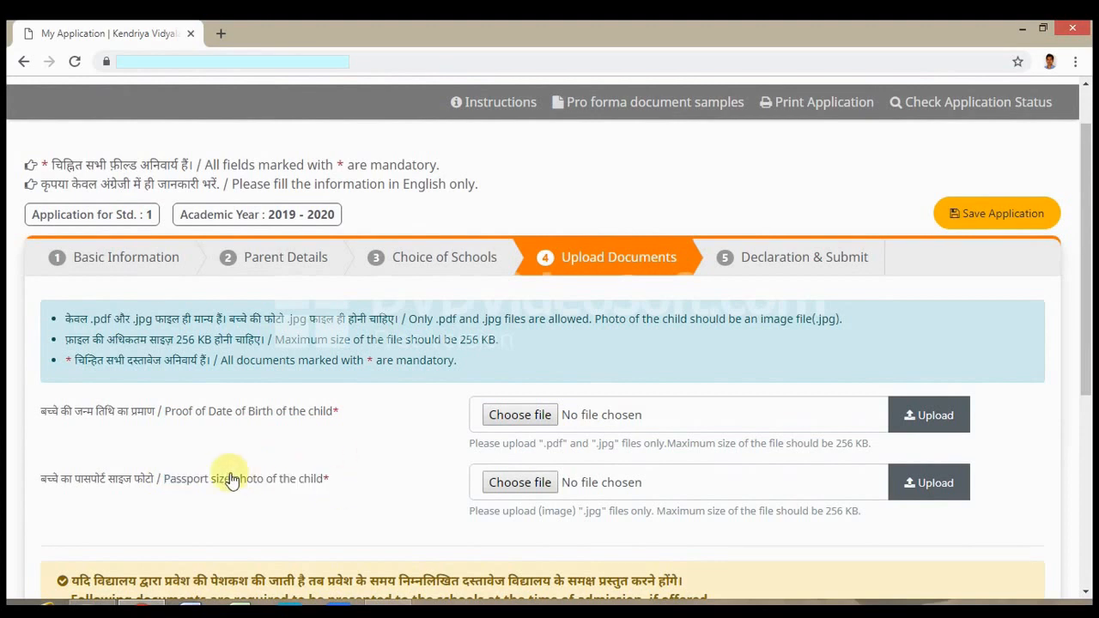
{"action": "left_click_drag", "start_coordinate": [171, 486], "coordinate": [356, 473]}
{"action": "left_click", "coordinate": [361, 456]}
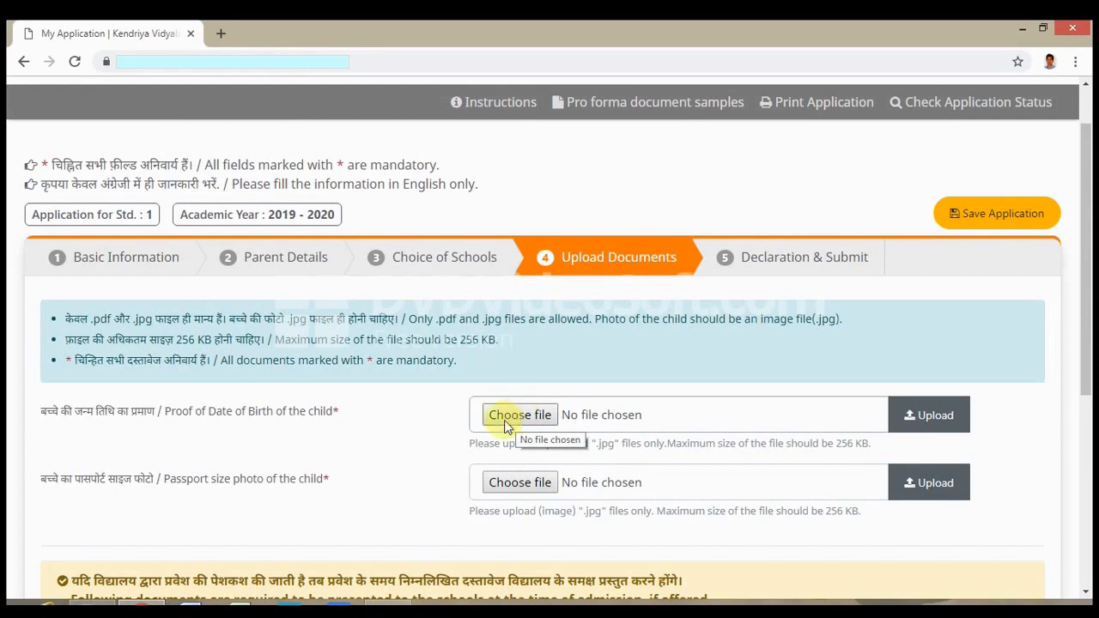
{"action": "scroll", "coordinate": [529, 417], "scroll_direction": "up", "scroll_amount": 1}
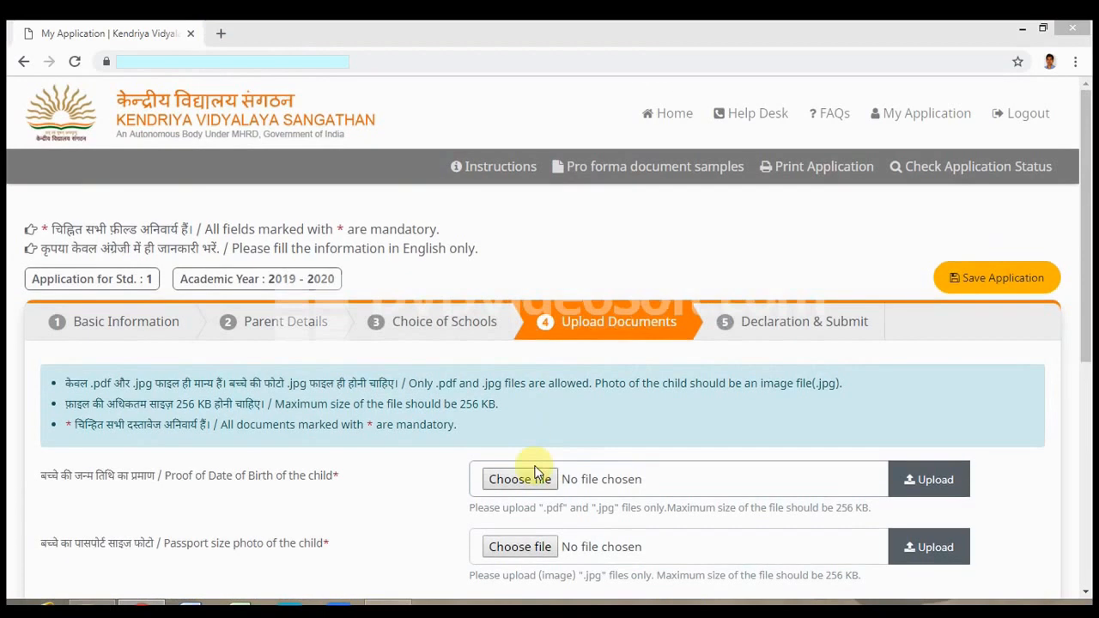
Step: Upload 1111.jpg from the Desktop as the child's birth-date proof
{"action": "left_click", "coordinate": [526, 474]}
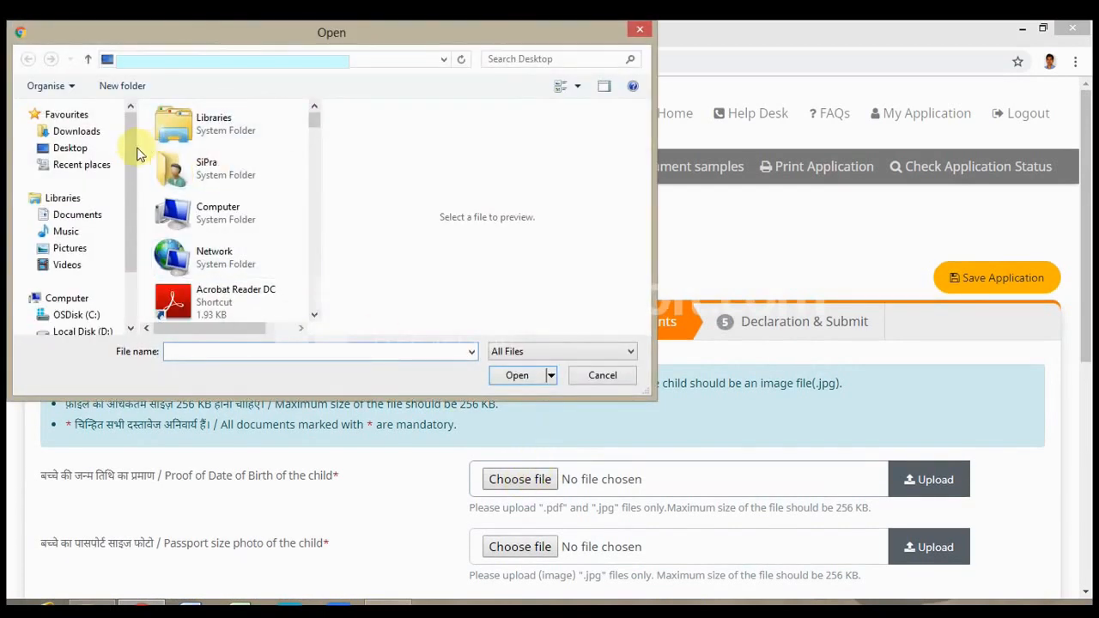
{"action": "left_click", "coordinate": [108, 150]}
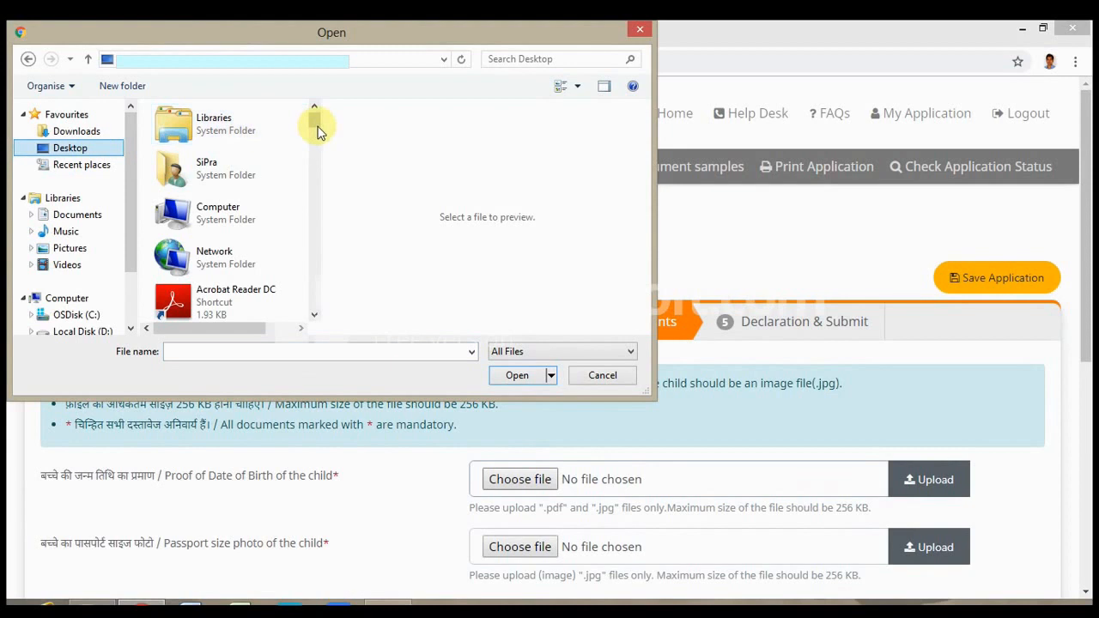
{"action": "left_click_drag", "start_coordinate": [314, 122], "coordinate": [321, 281]}
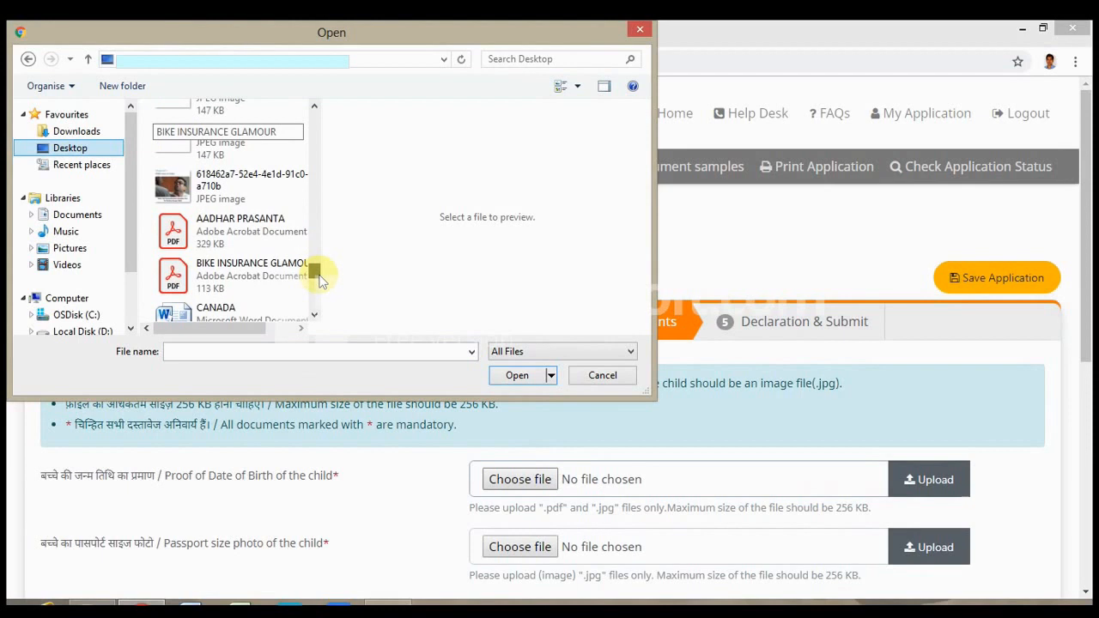
{"action": "left_click", "coordinate": [221, 111]}
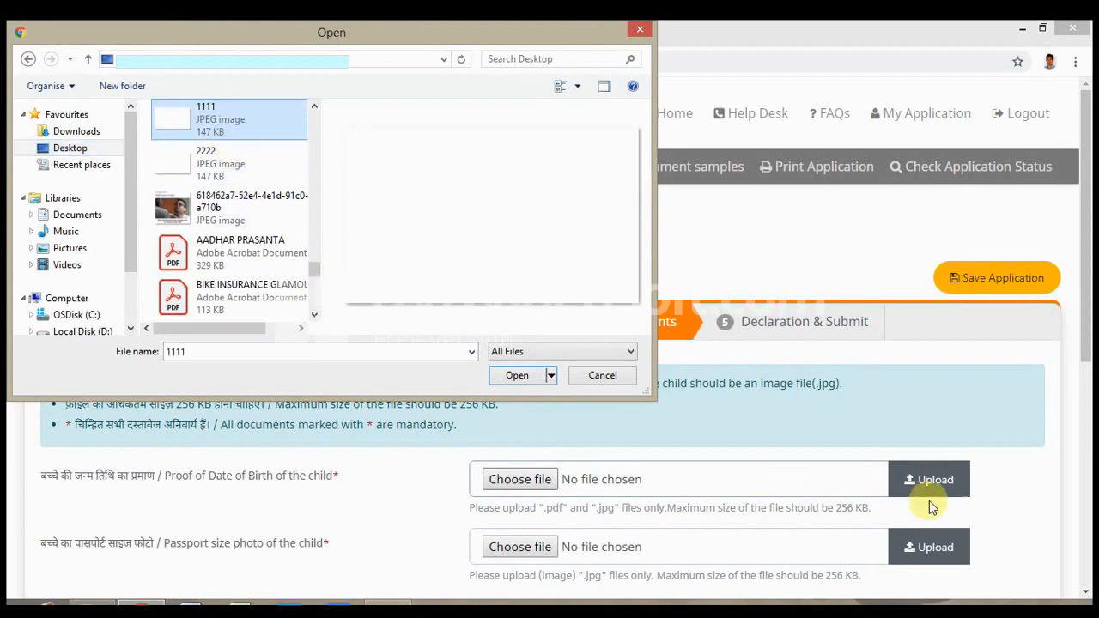
{"action": "left_click", "coordinate": [512, 378]}
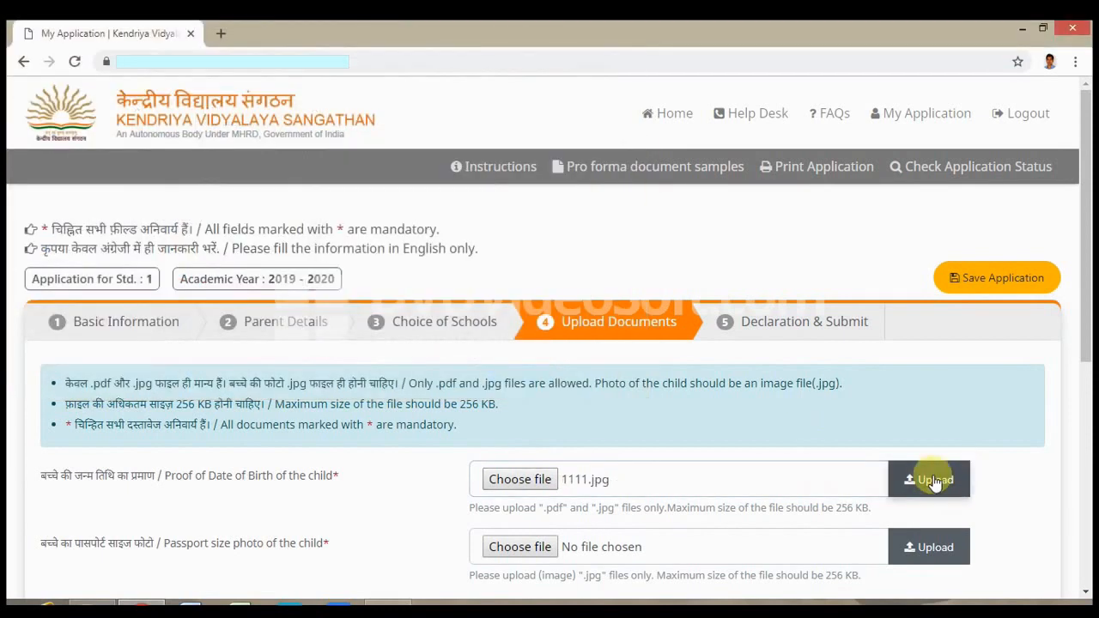
{"action": "left_click", "coordinate": [934, 481]}
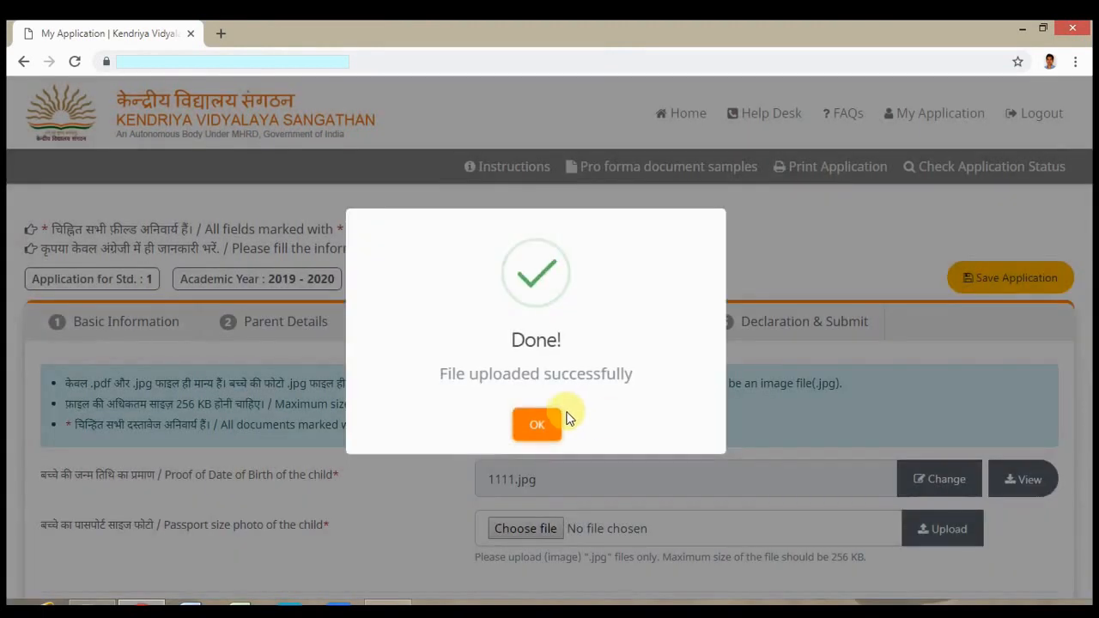
{"action": "left_click", "coordinate": [537, 426]}
Step: Upload 2222.jpg from the Desktop as the child's passport-size photo
{"action": "left_click", "coordinate": [524, 527]}
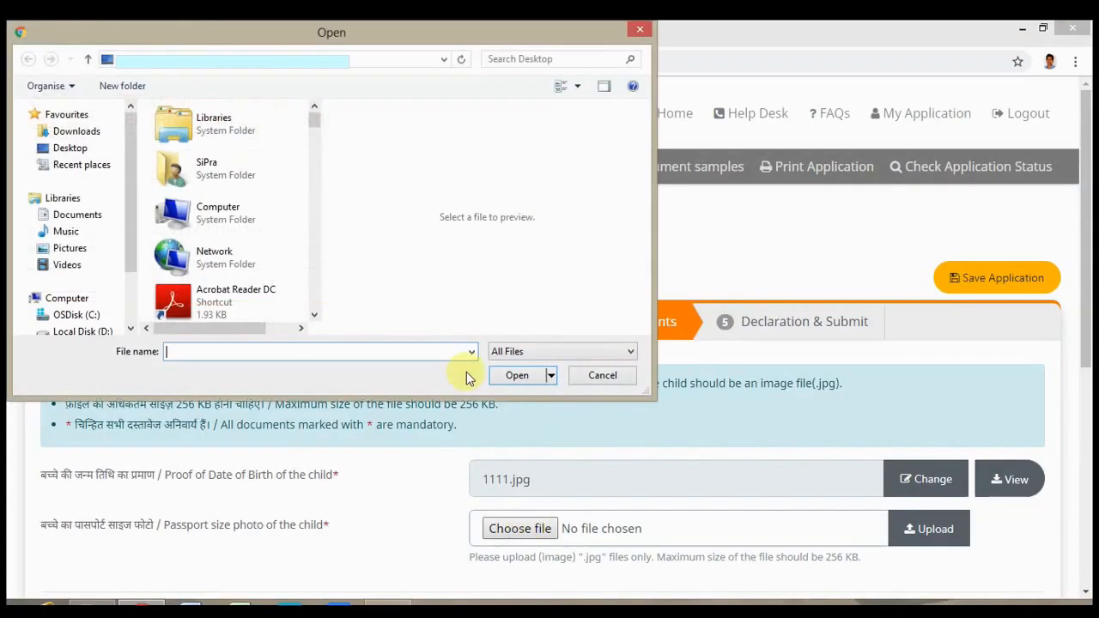
{"action": "left_click_drag", "start_coordinate": [312, 122], "coordinate": [314, 279]}
{"action": "left_click", "coordinate": [229, 106]}
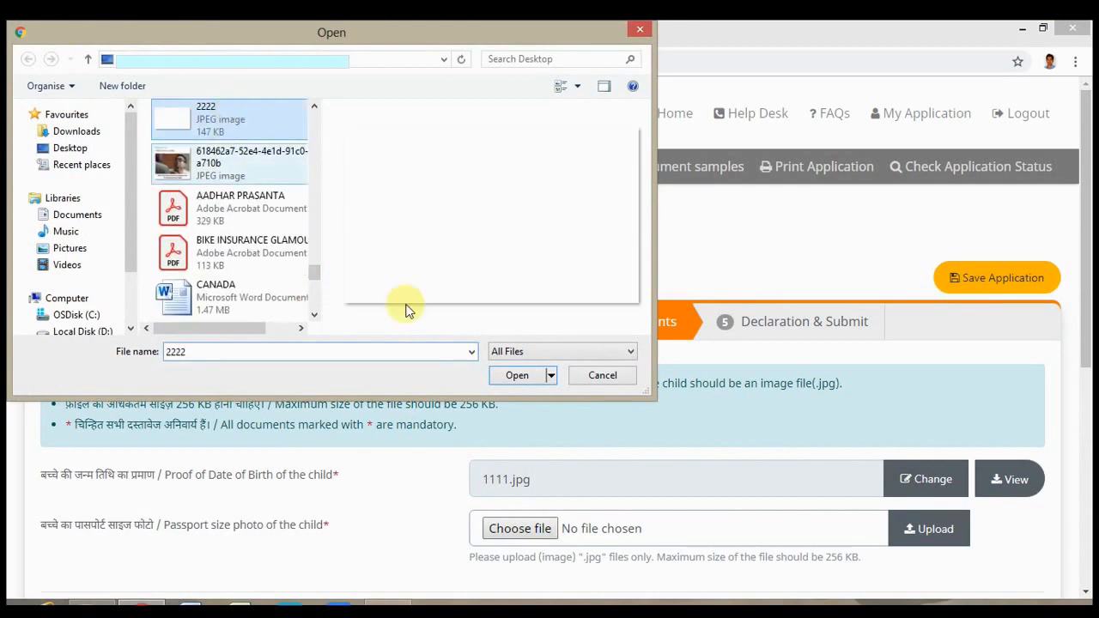
{"action": "left_click", "coordinate": [517, 375]}
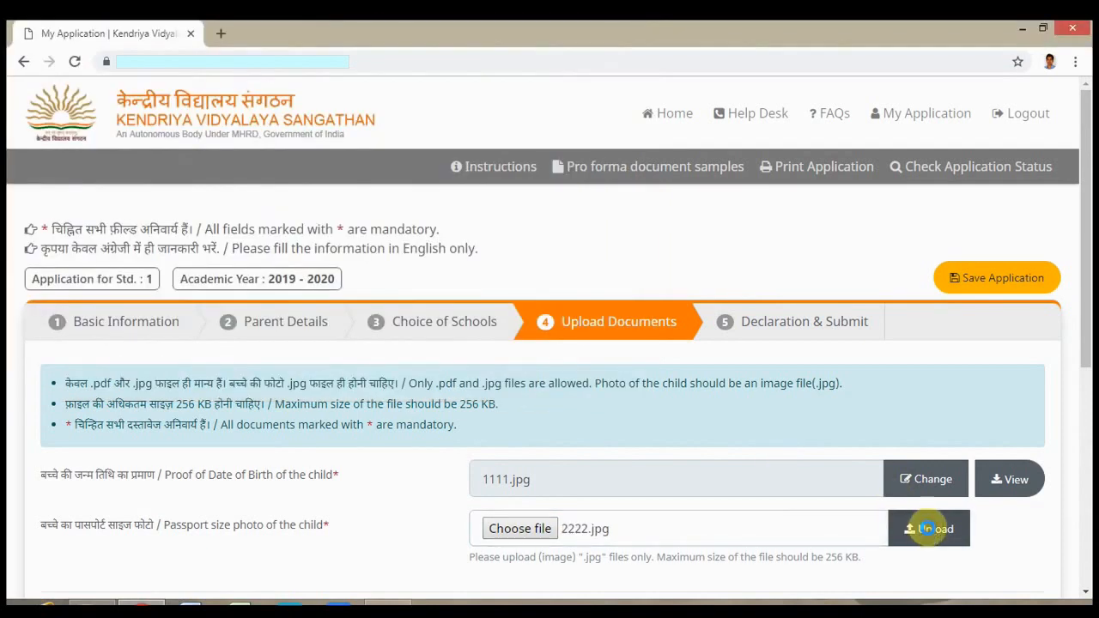
{"action": "left_click", "coordinate": [904, 514]}
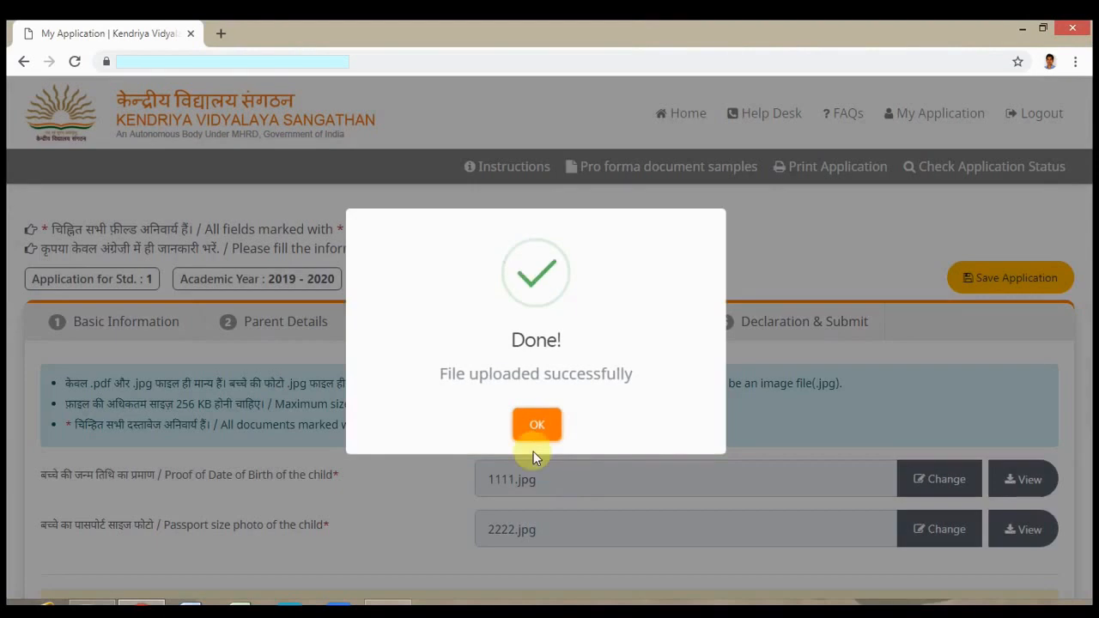
{"action": "left_click", "coordinate": [537, 427]}
{"action": "scroll", "coordinate": [776, 446], "scroll_direction": "down", "scroll_amount": 3}
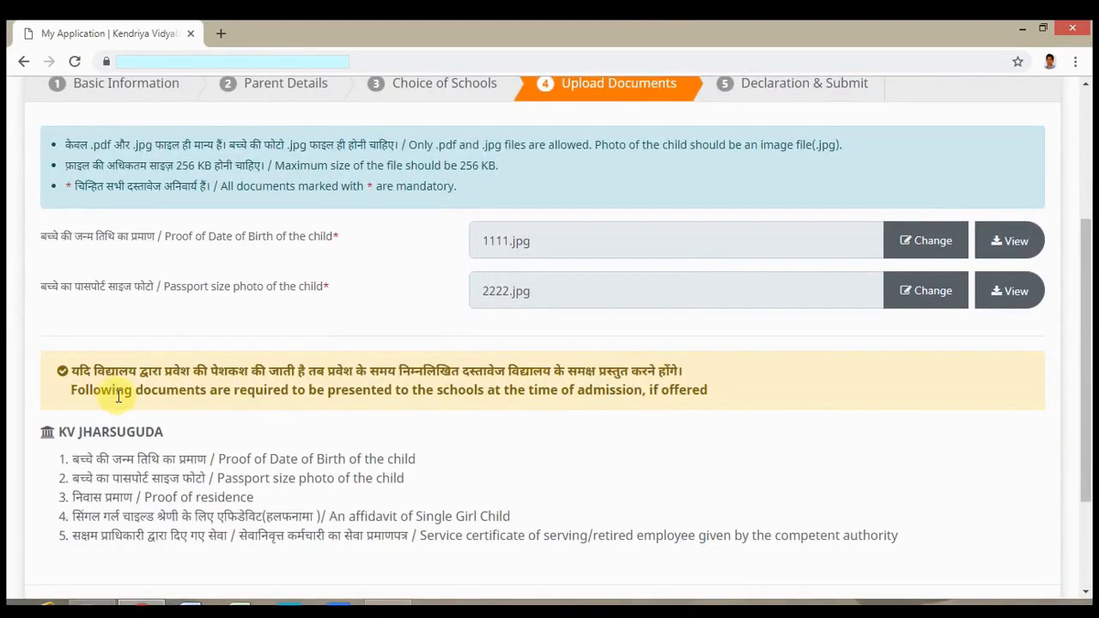
{"action": "left_click_drag", "start_coordinate": [72, 392], "coordinate": [719, 406]}
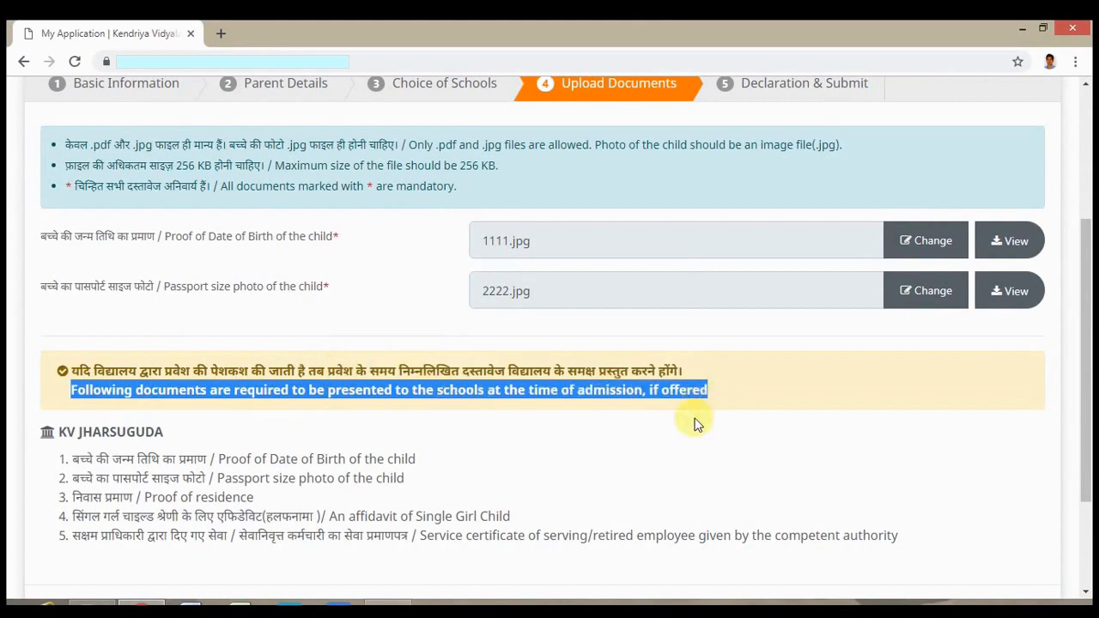
{"action": "left_click", "coordinate": [623, 434]}
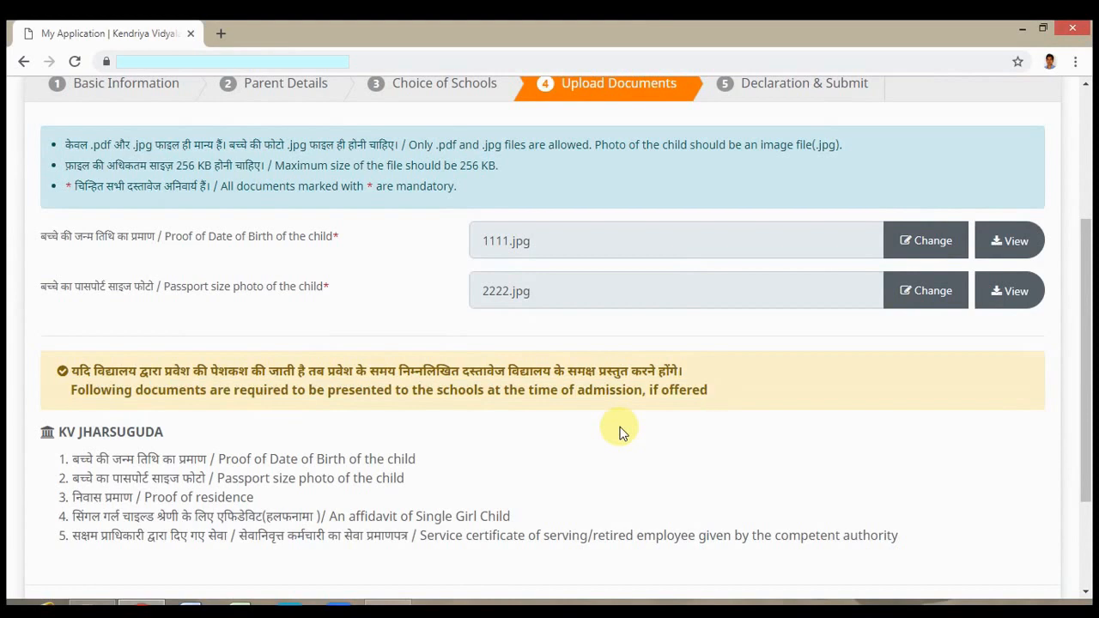
{"action": "scroll", "coordinate": [618, 421], "scroll_direction": "down", "scroll_amount": 3}
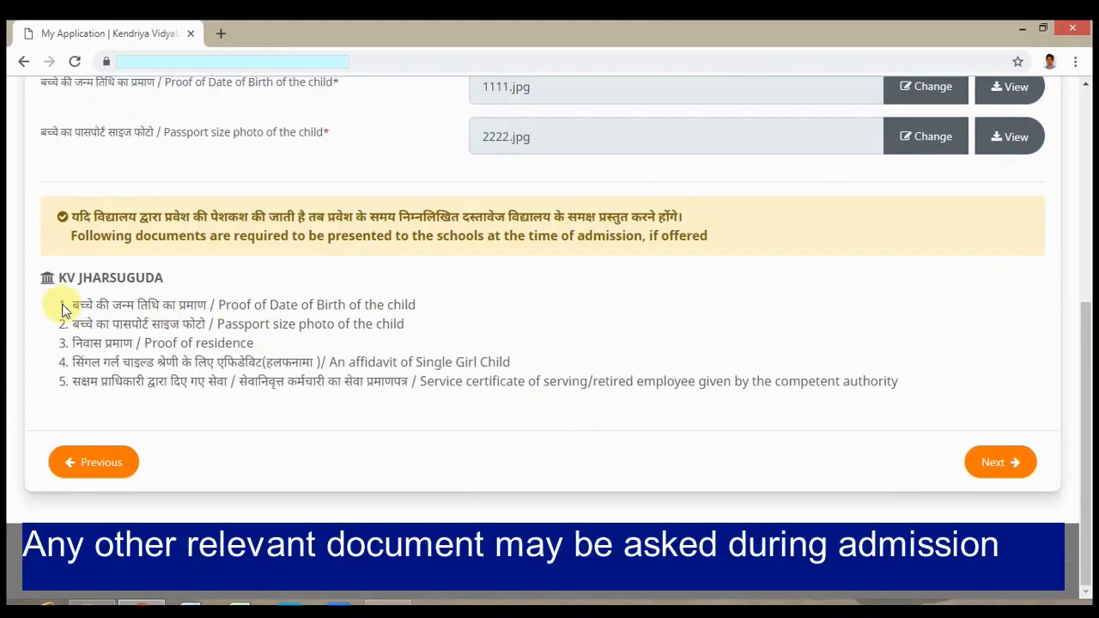
{"action": "left_click_drag", "start_coordinate": [71, 307], "coordinate": [925, 388]}
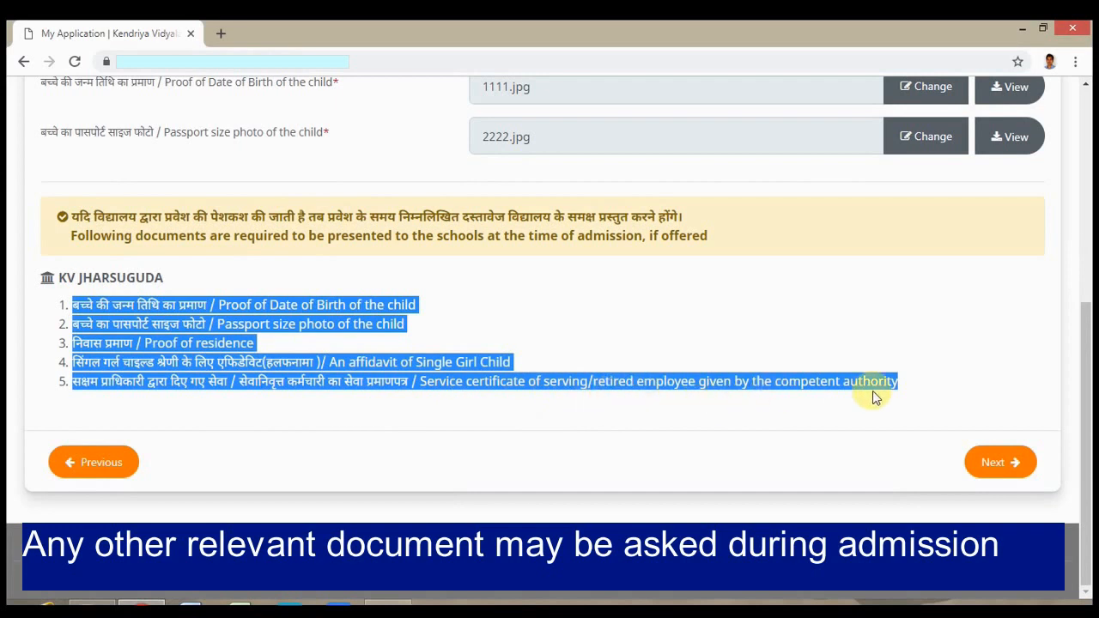
{"action": "left_click_drag", "start_coordinate": [915, 386], "coordinate": [408, 381]}
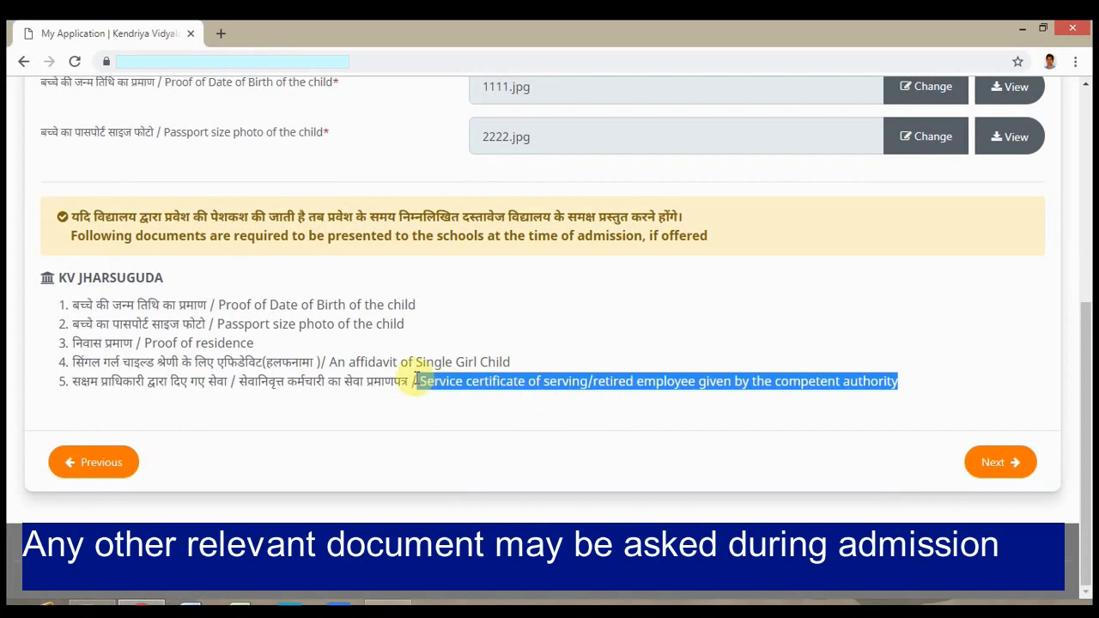
{"action": "left_click_drag", "start_coordinate": [513, 363], "coordinate": [319, 365]}
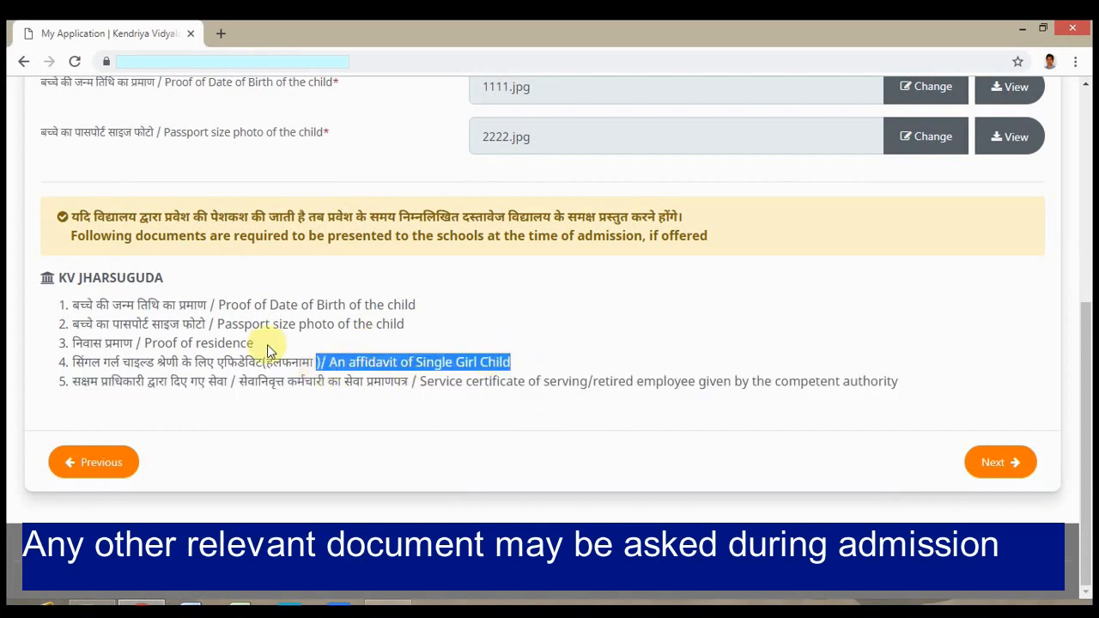
{"action": "left_click_drag", "start_coordinate": [256, 344], "coordinate": [137, 343]}
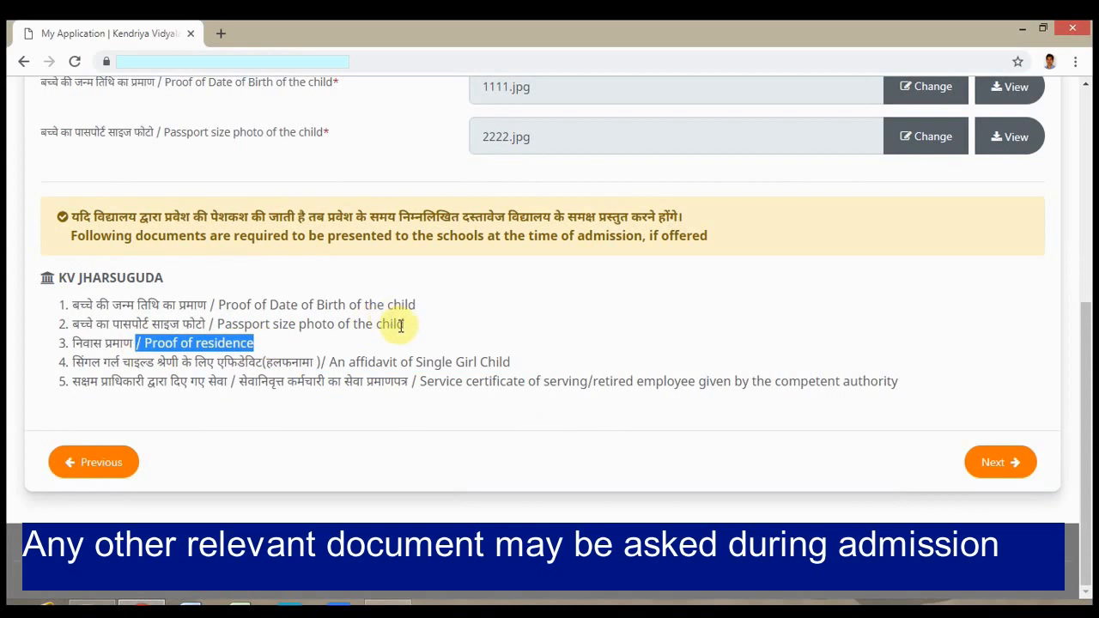
{"action": "left_click_drag", "start_coordinate": [404, 326], "coordinate": [216, 307]}
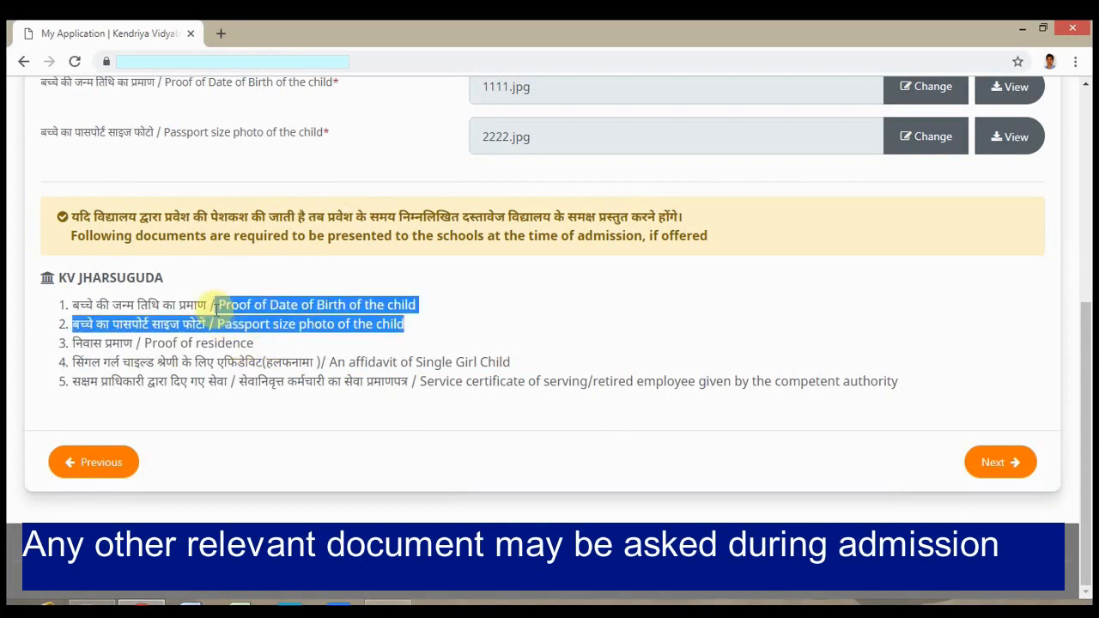
{"action": "left_click", "coordinate": [624, 323]}
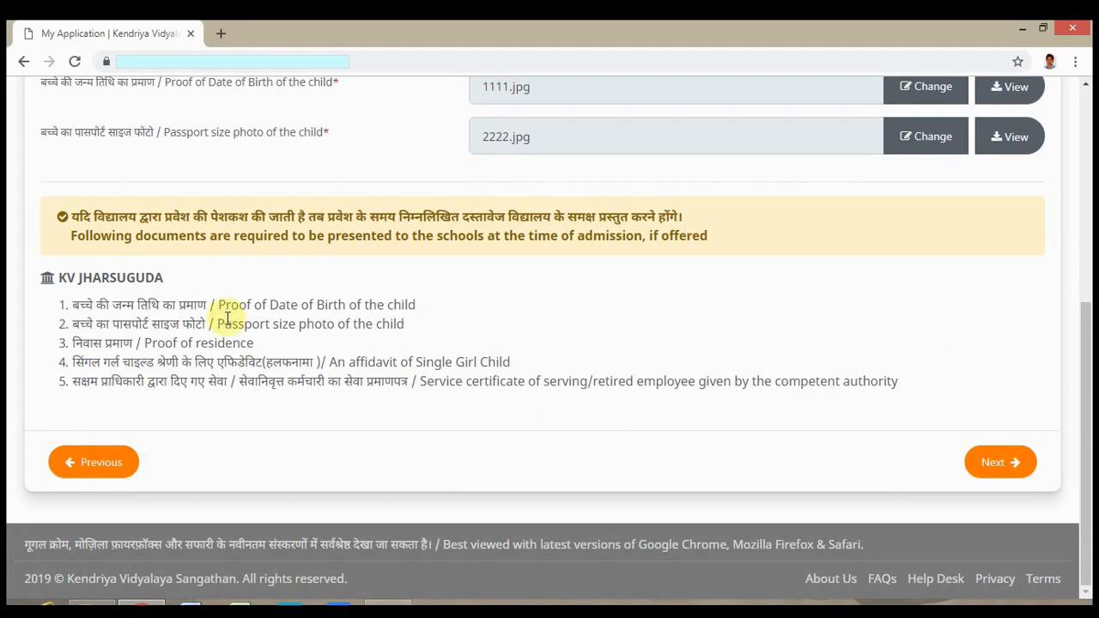
{"action": "left_click_drag", "start_coordinate": [328, 355], "coordinate": [508, 362]}
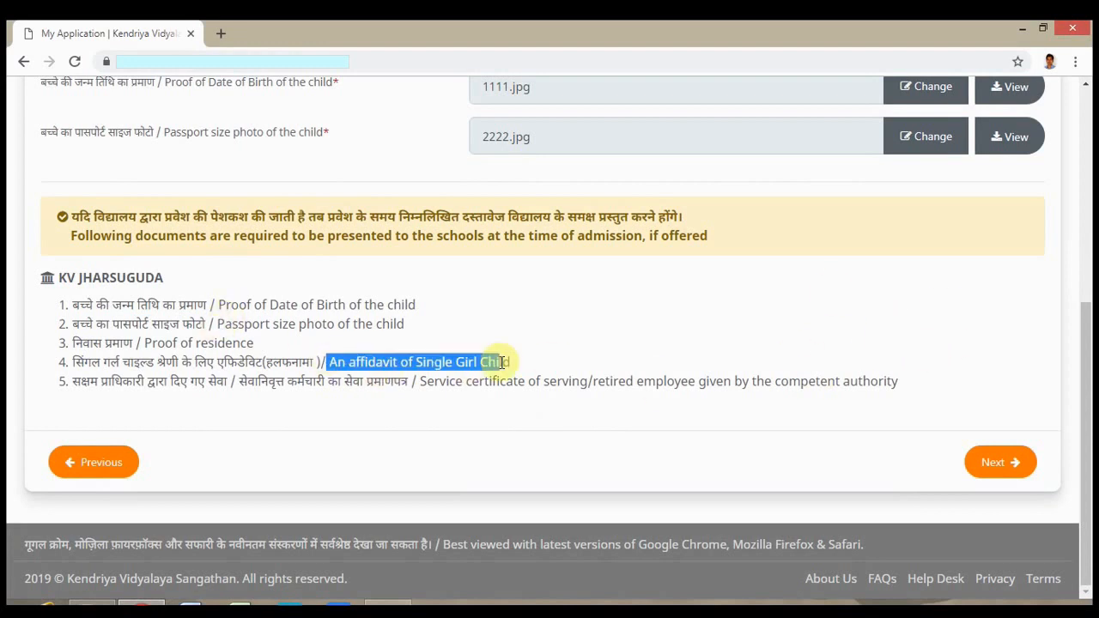
{"action": "left_click", "coordinate": [558, 443]}
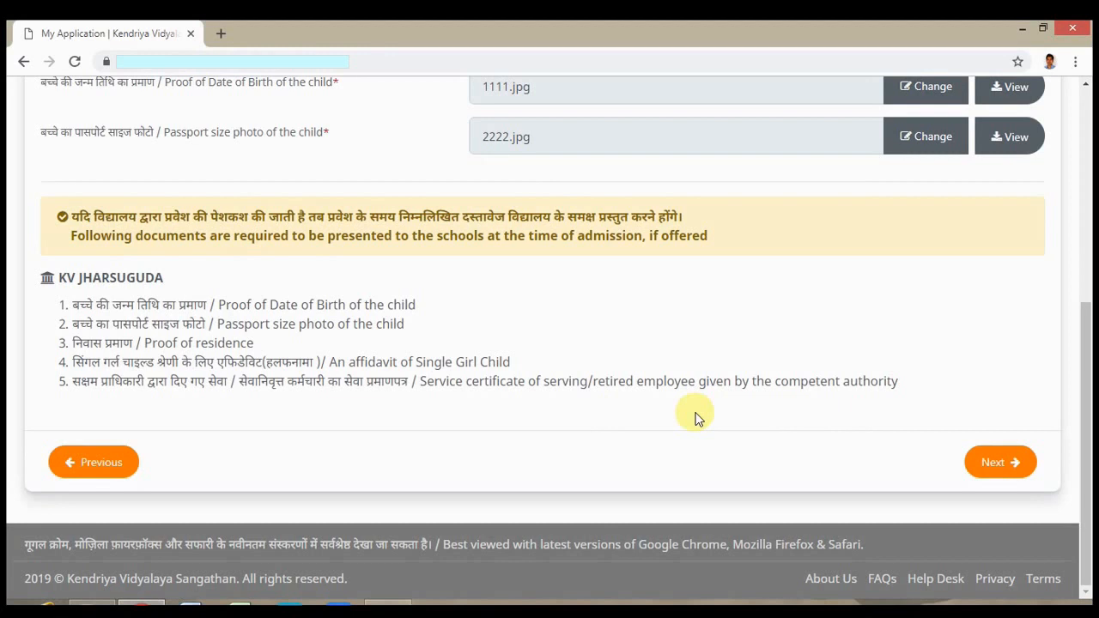
Step: Move to the declaration step and agree to the parent declaration terms and conditions
{"action": "left_click", "coordinate": [1006, 462]}
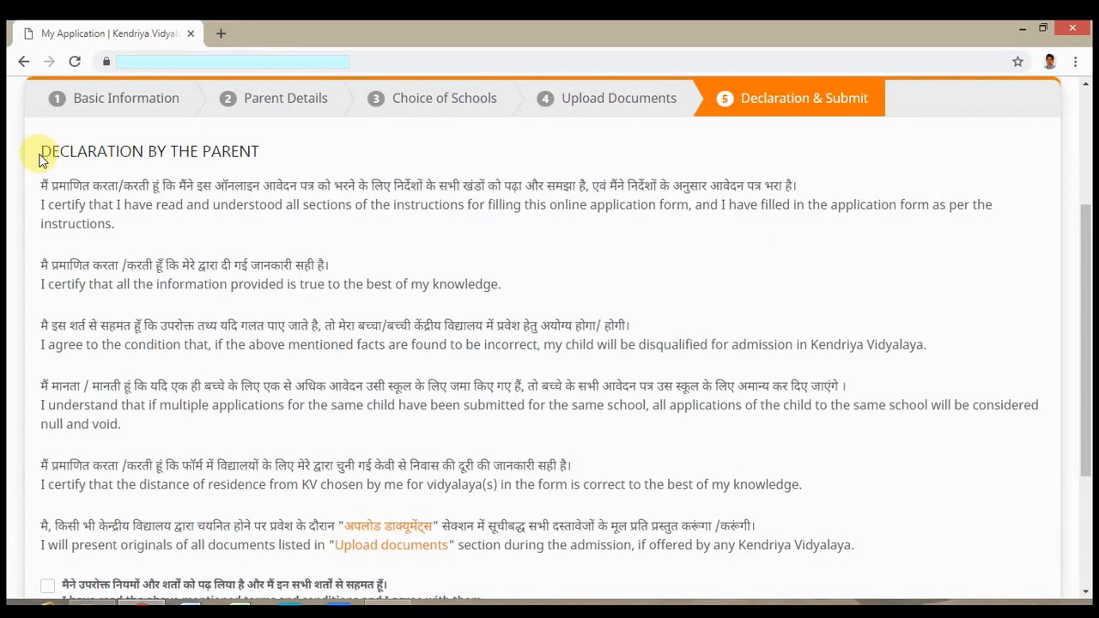
{"action": "left_click_drag", "start_coordinate": [43, 156], "coordinate": [846, 542]}
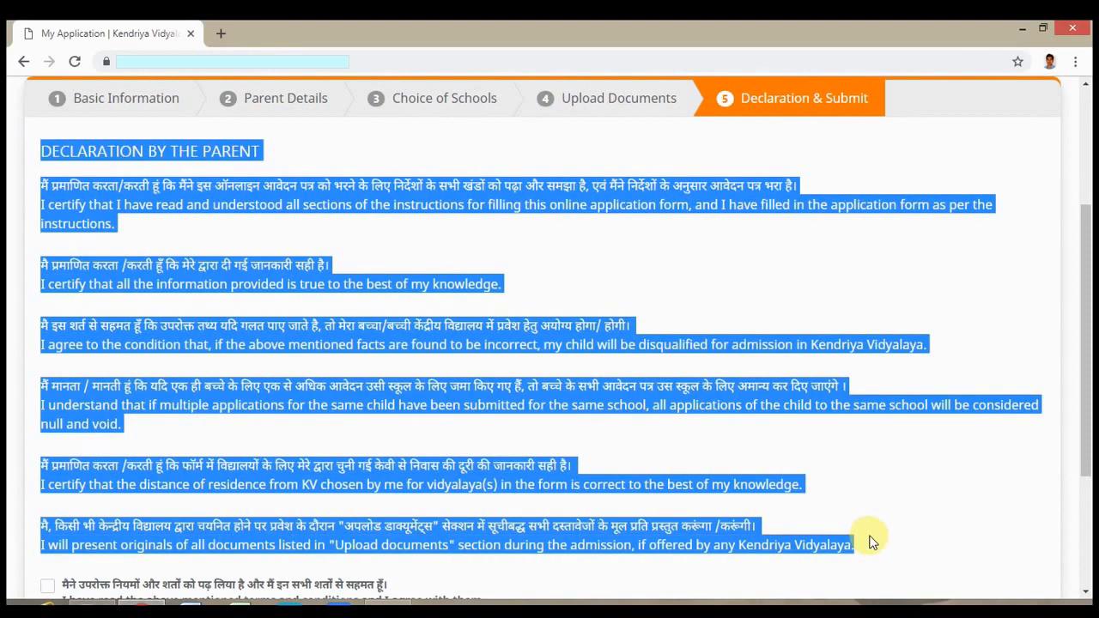
{"action": "scroll", "coordinate": [790, 479], "scroll_direction": "down", "scroll_amount": 3}
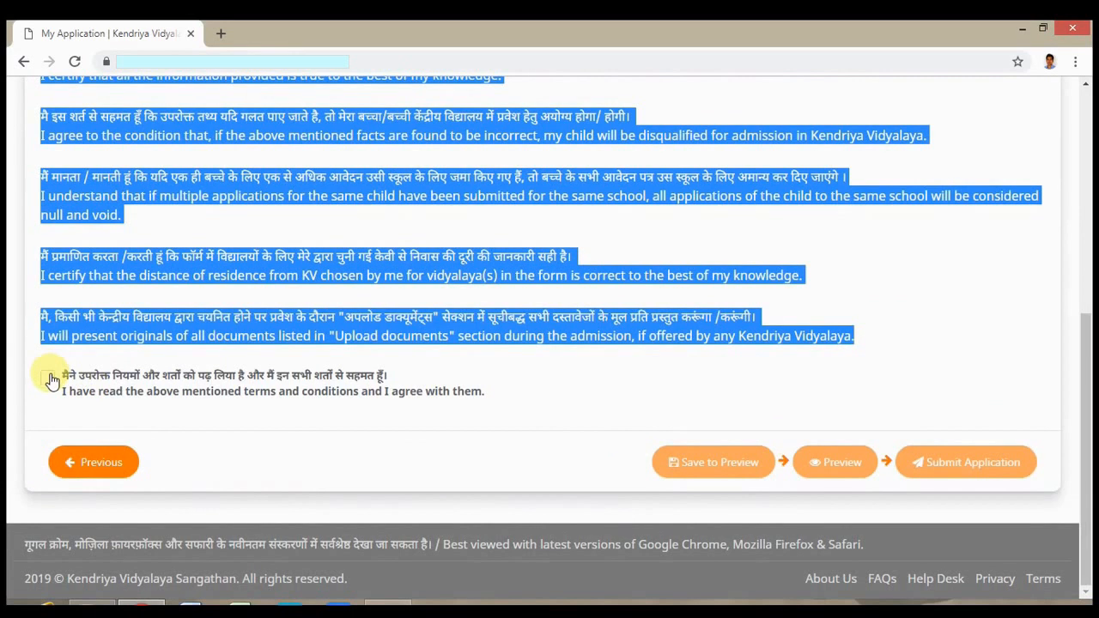
{"action": "left_click", "coordinate": [49, 379]}
Step: Save the application data to preview and acknowledge the saved-successfully message
{"action": "left_click", "coordinate": [706, 473]}
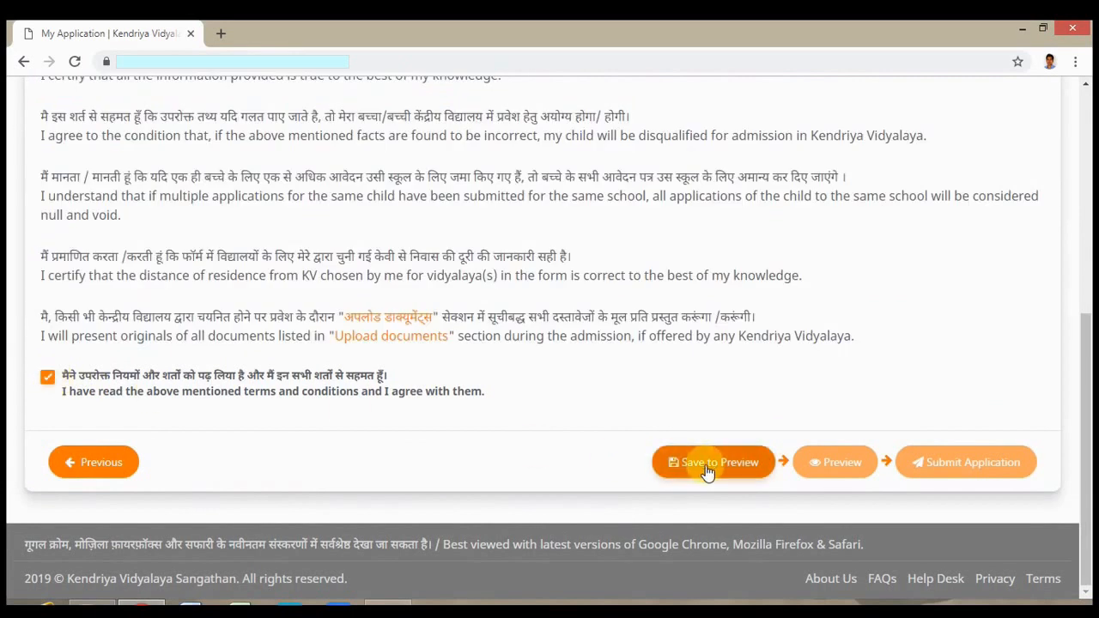
{"action": "left_click", "coordinate": [706, 469]}
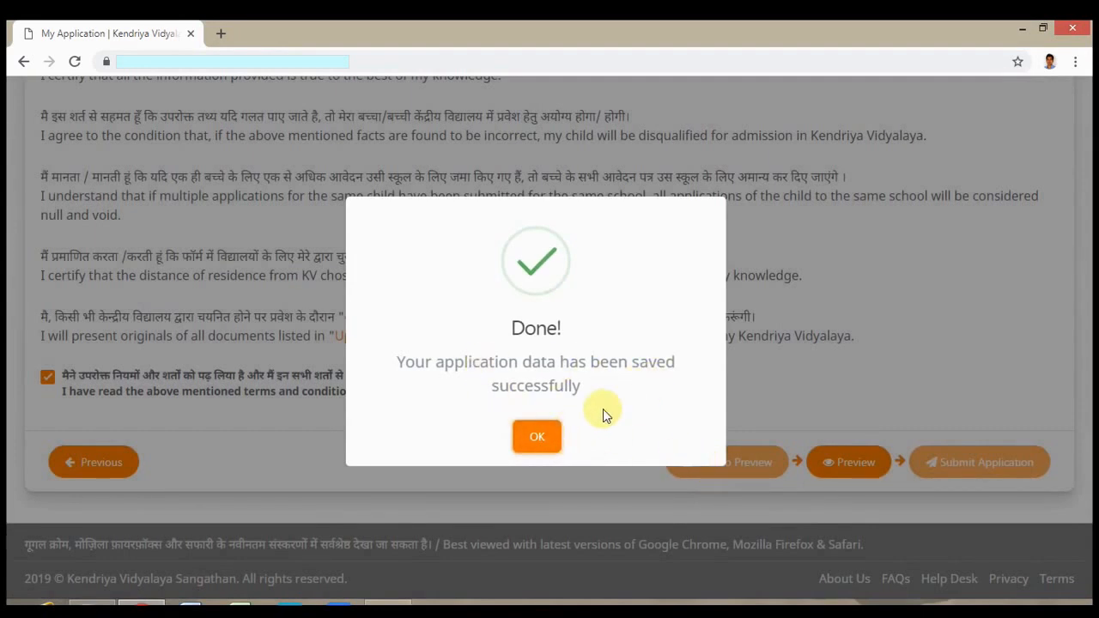
{"action": "left_click", "coordinate": [537, 437]}
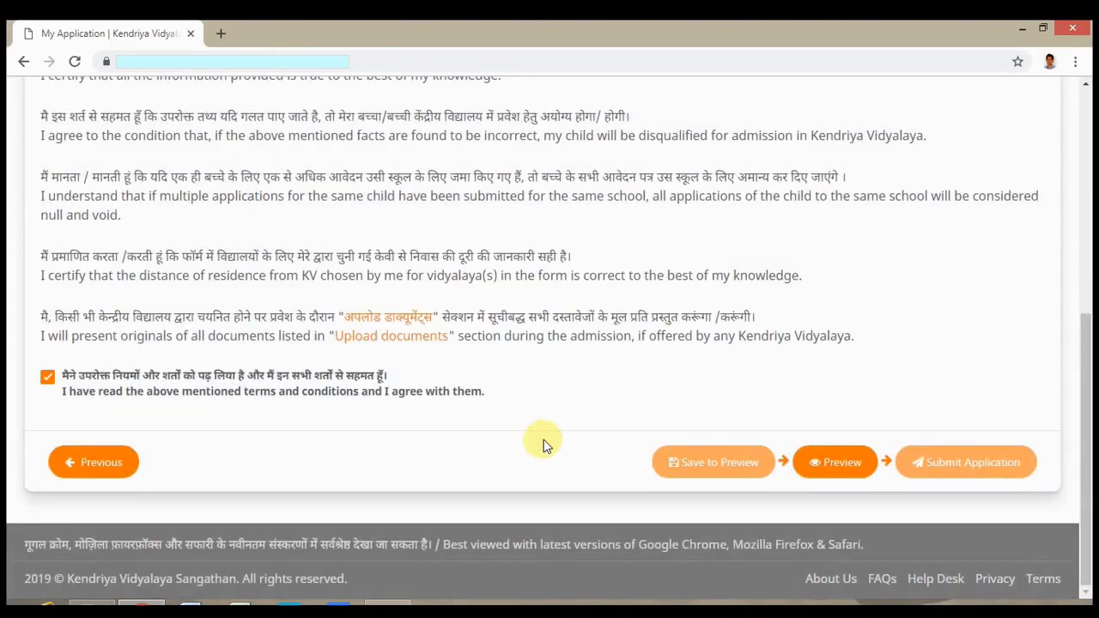
Step: Review the Std. 1 KV JHARSUGUDA 2019-2020 preview in a new tab, then return to My Application
{"action": "left_click", "coordinate": [840, 464]}
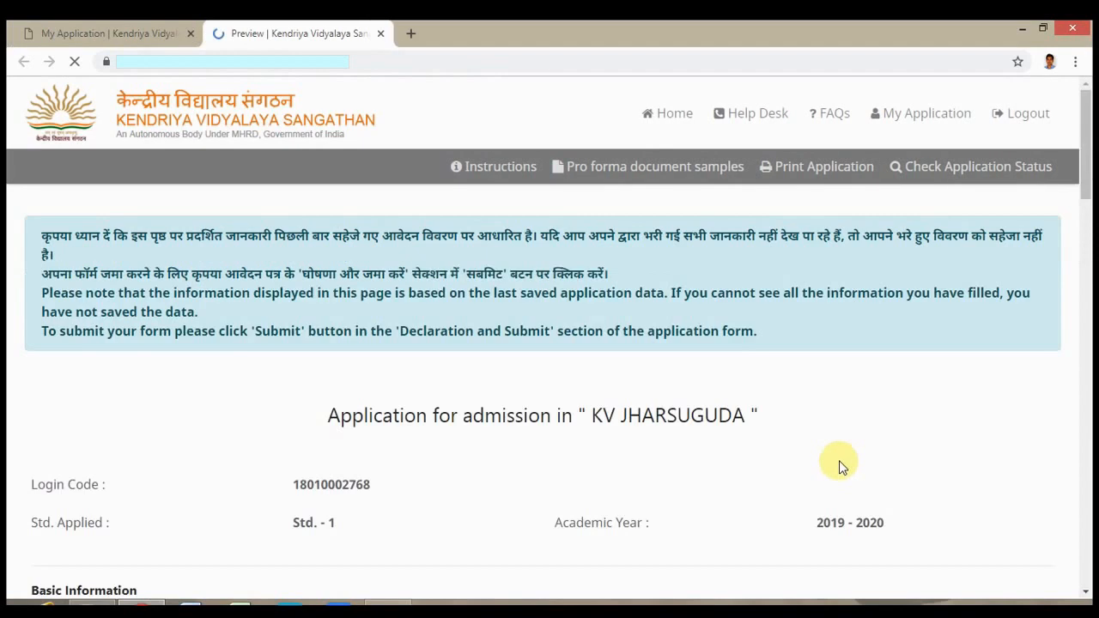
{"action": "scroll", "coordinate": [549, 344], "scroll_direction": "down", "scroll_amount": 13}
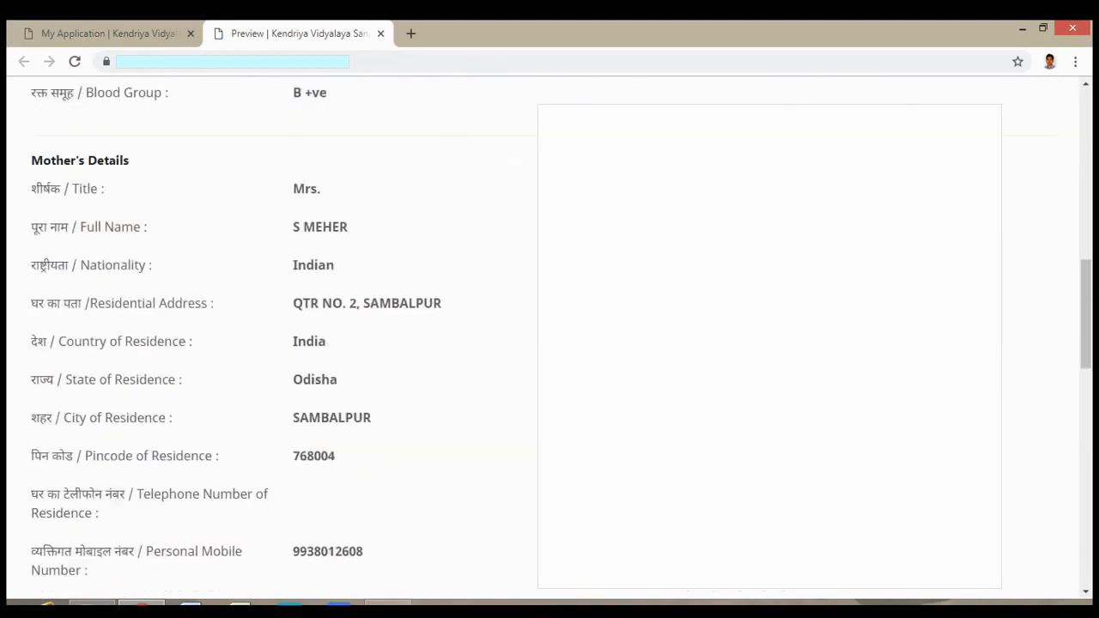
{"action": "scroll", "coordinate": [550, 343], "scroll_direction": "down", "scroll_amount": 5}
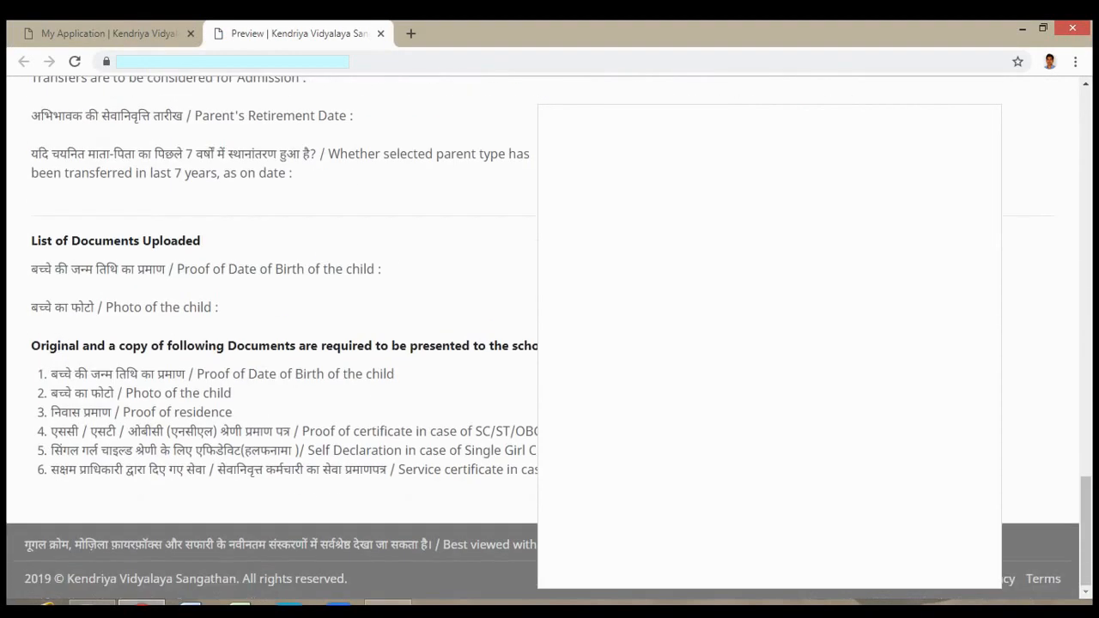
{"action": "scroll", "coordinate": [550, 343], "scroll_direction": "up", "scroll_amount": 18}
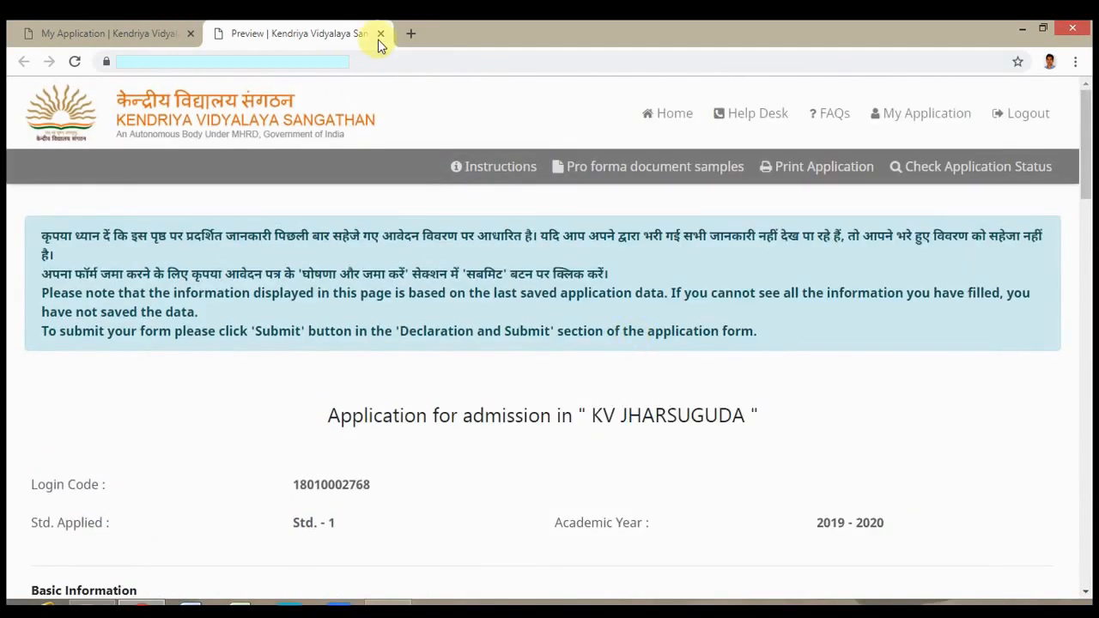
{"action": "left_click", "coordinate": [133, 32]}
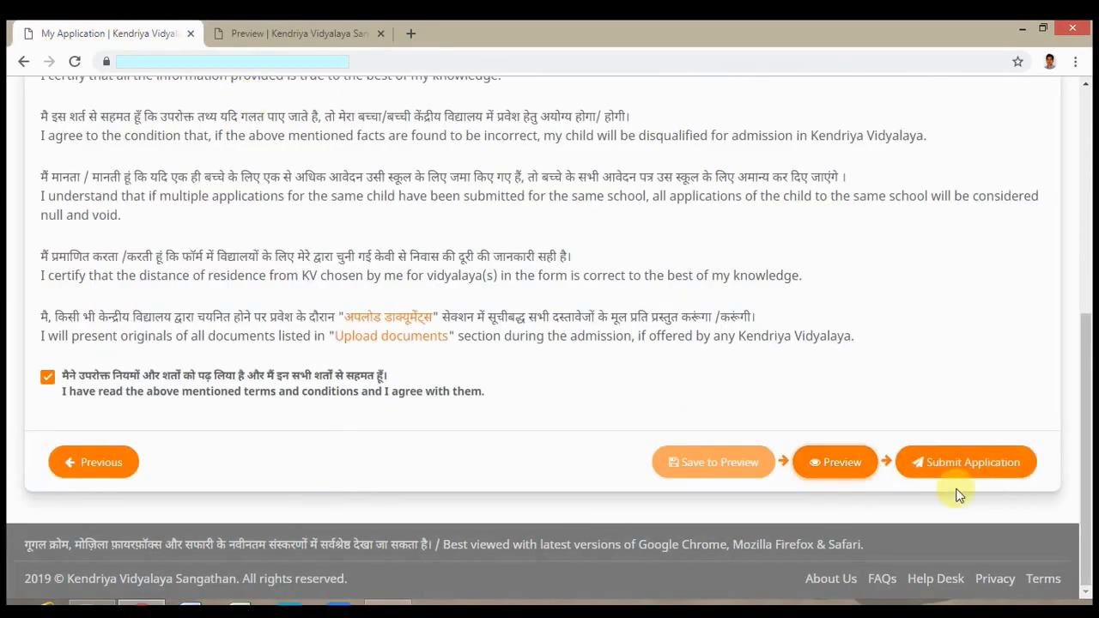
Step: Submit the application with Yes, Submit and verify it using the received one-time code
{"action": "left_click", "coordinate": [949, 464]}
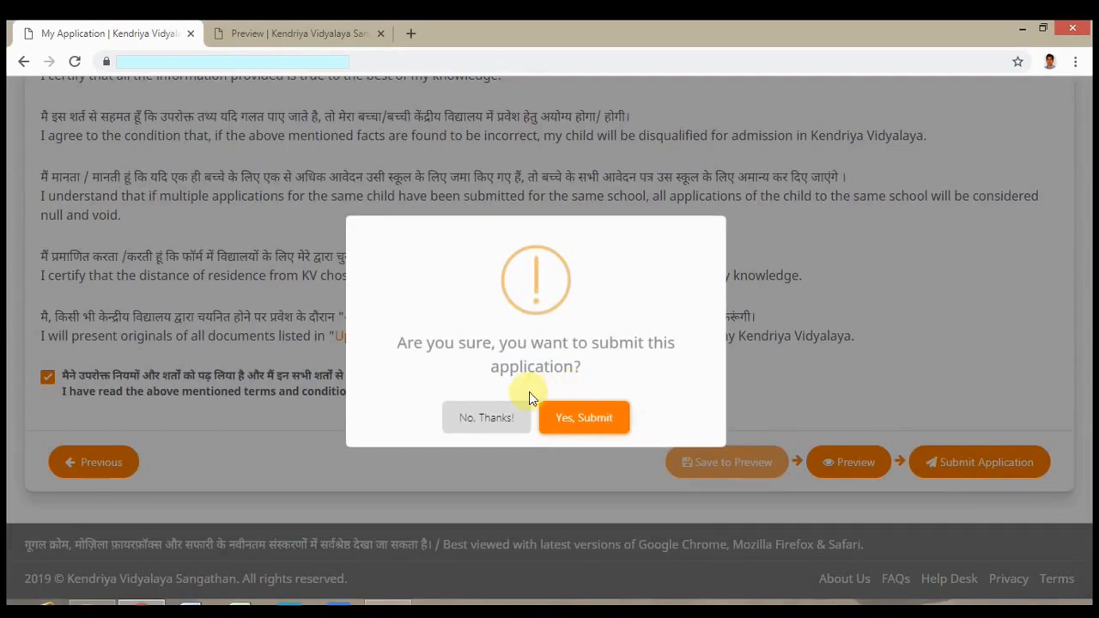
{"action": "left_click", "coordinate": [577, 419]}
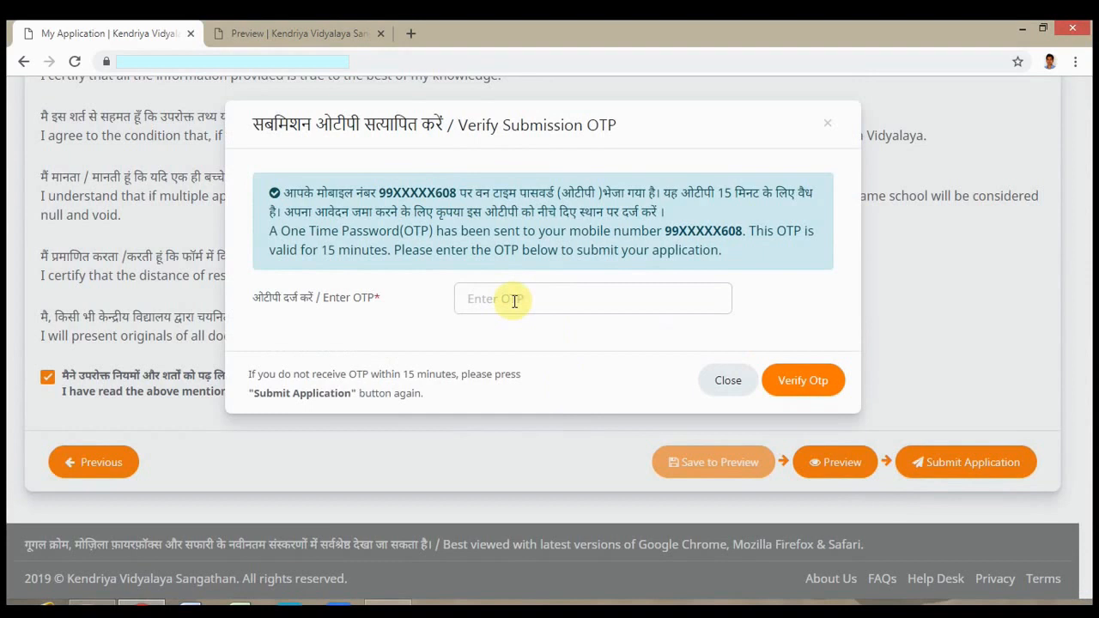
{"action": "left_click", "coordinate": [513, 300]}
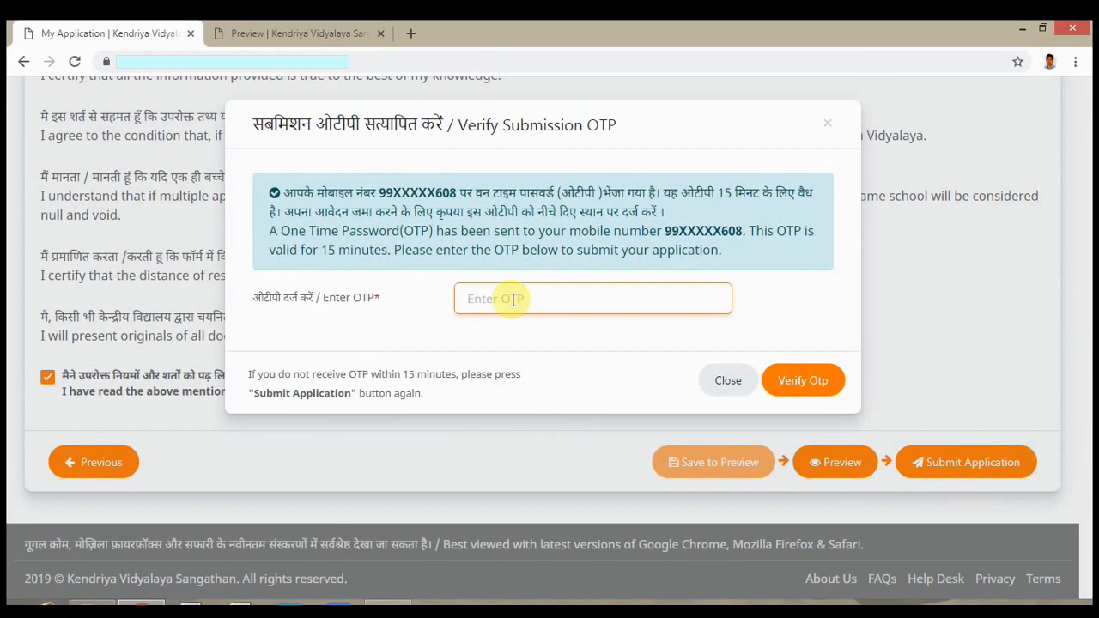
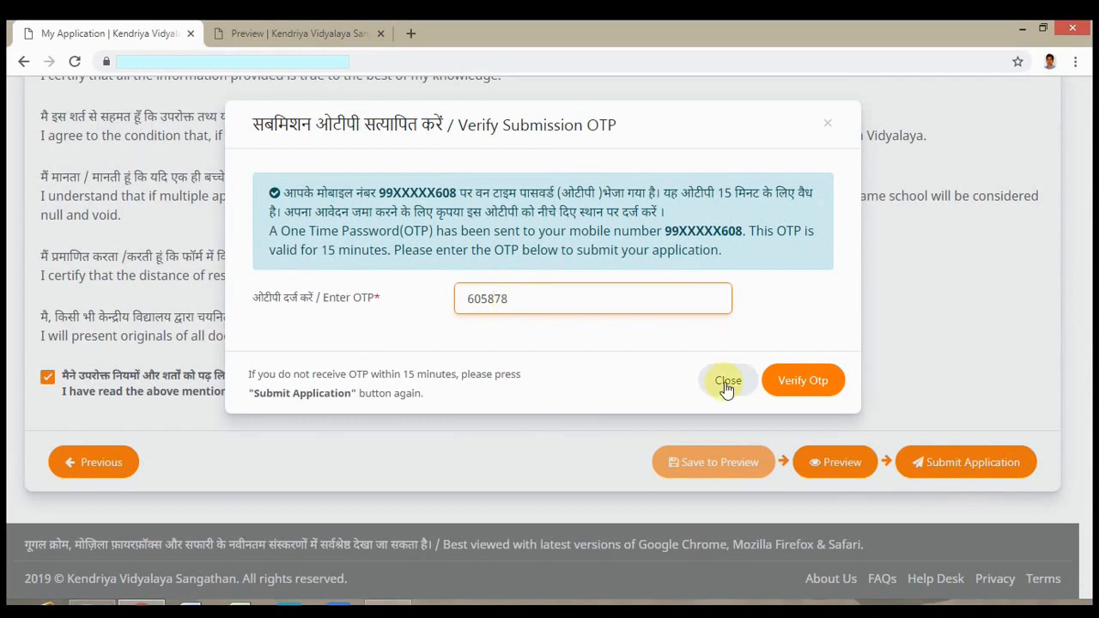
{"action": "left_click", "coordinate": [809, 381]}
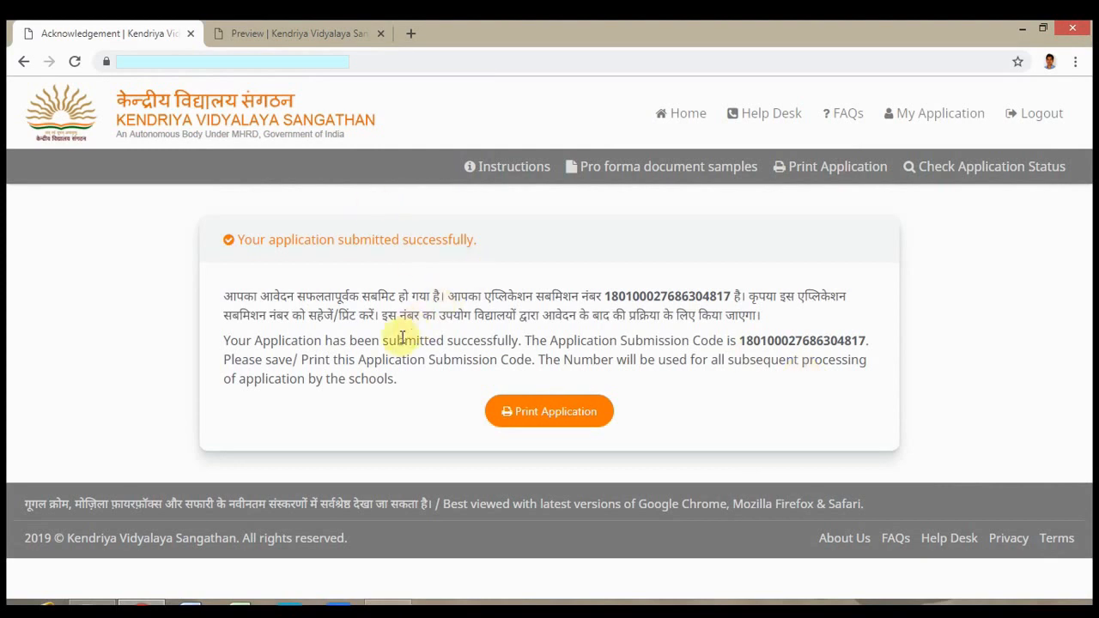
Step: Open the printable application and scroll to the uploaded documents list showing 1111.jpg and 2222.jpg
{"action": "left_click", "coordinate": [556, 414]}
{"action": "scroll", "coordinate": [567, 396], "scroll_direction": "down", "scroll_amount": 15}
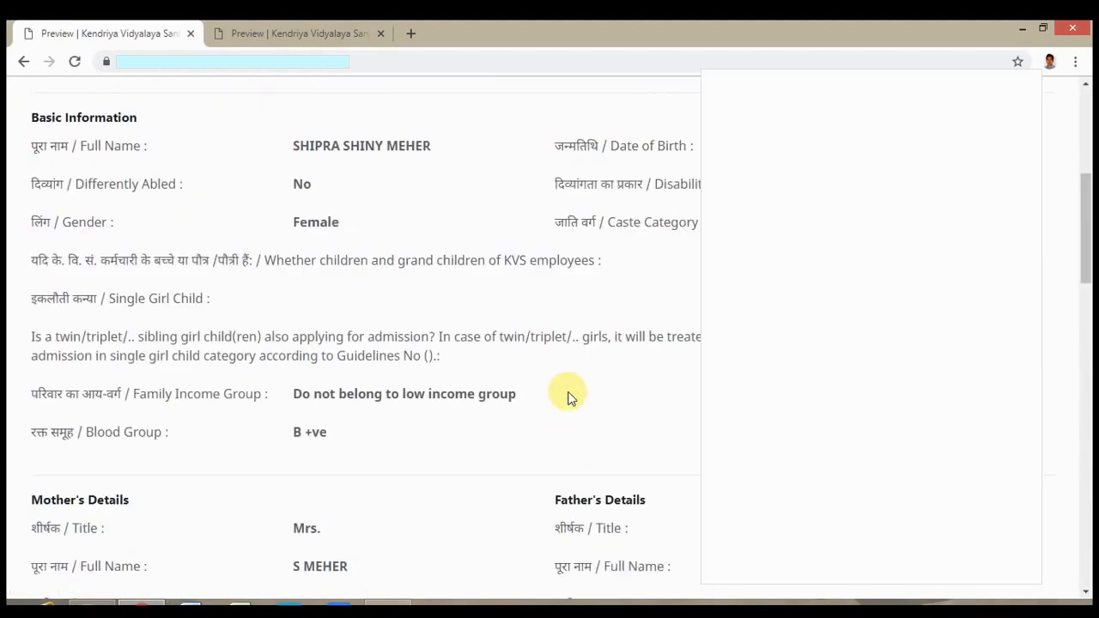
{"action": "scroll", "coordinate": [572, 401], "scroll_direction": "down", "scroll_amount": 2}
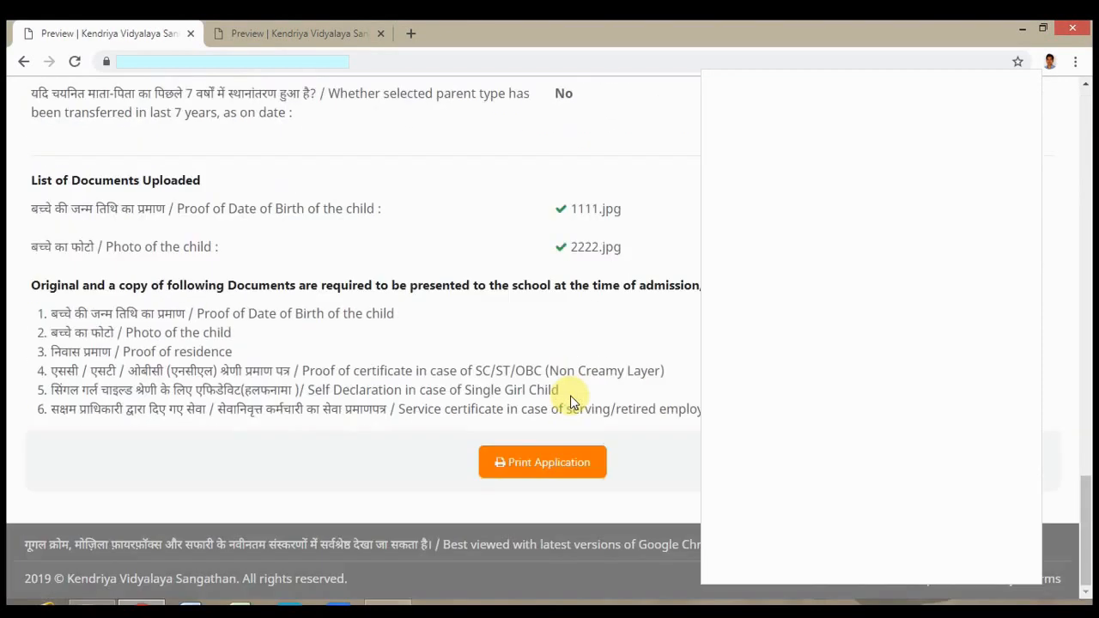
{"action": "scroll", "coordinate": [490, 279], "scroll_direction": "up", "scroll_amount": 1}
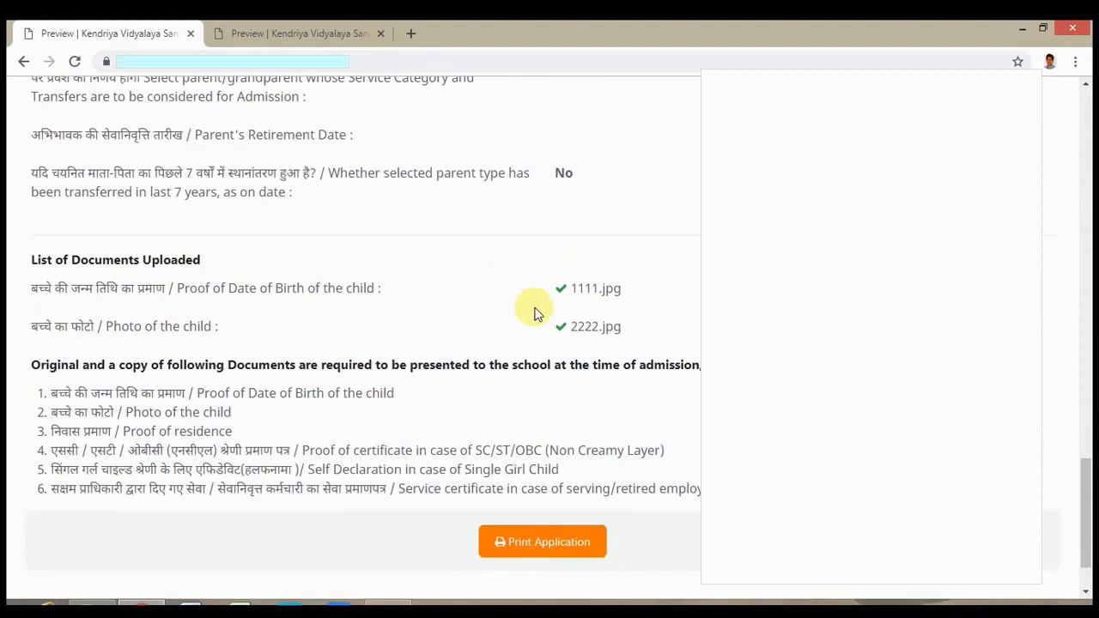
{"action": "left_click_drag", "start_coordinate": [1089, 480], "coordinate": [1089, 102]}
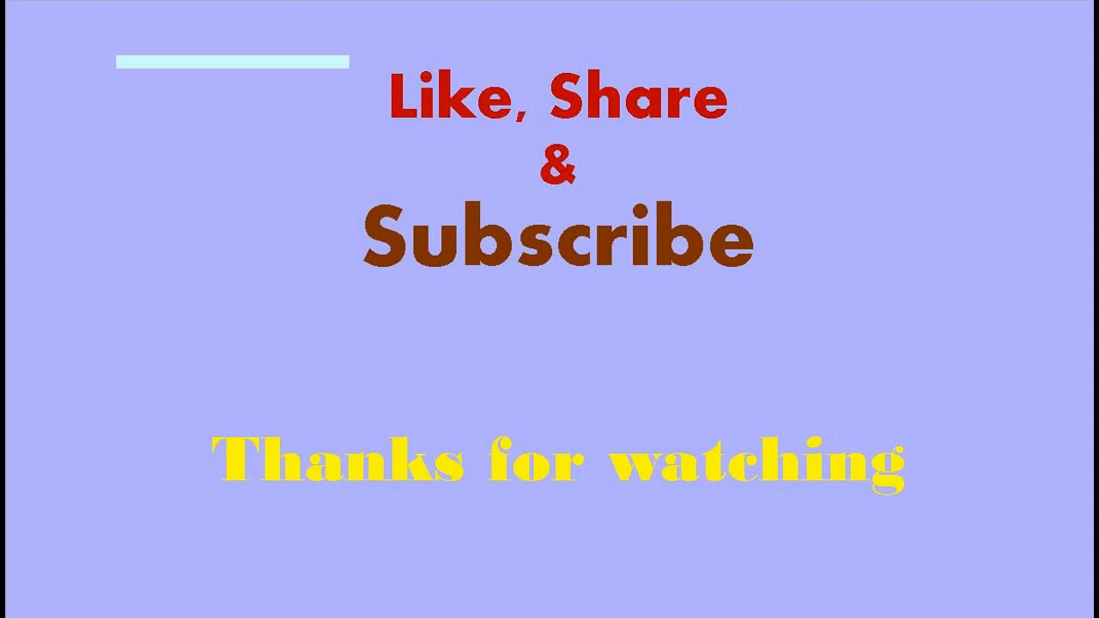